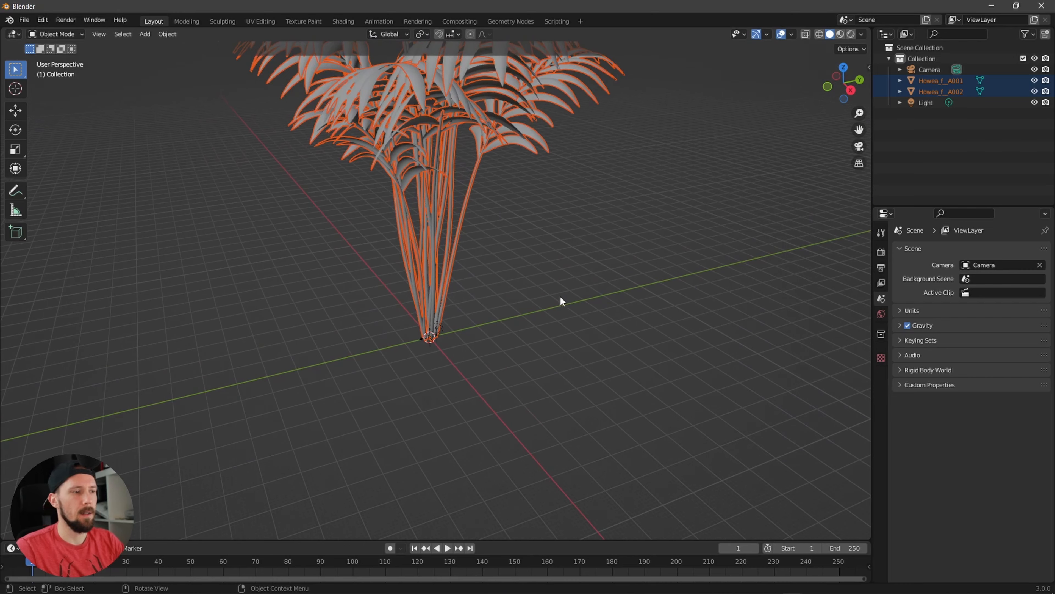
Select both palm objects, Howea_f__A001 and Howea_f__A002, and scale them down uniformly to about 0.011.
left_click(942, 160)
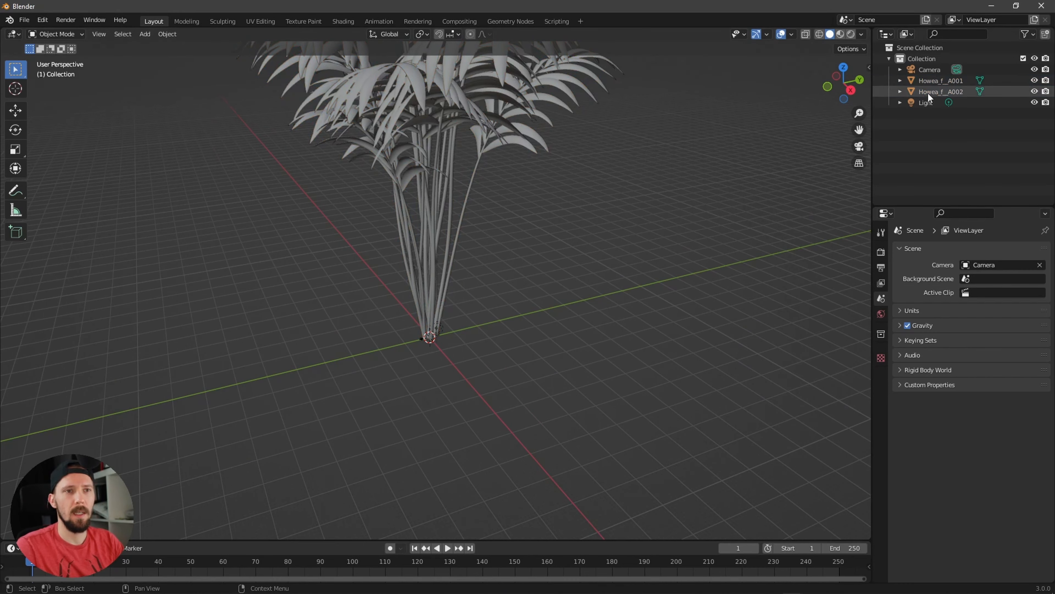
left_click(927, 92)
left_click(930, 81, "shift")
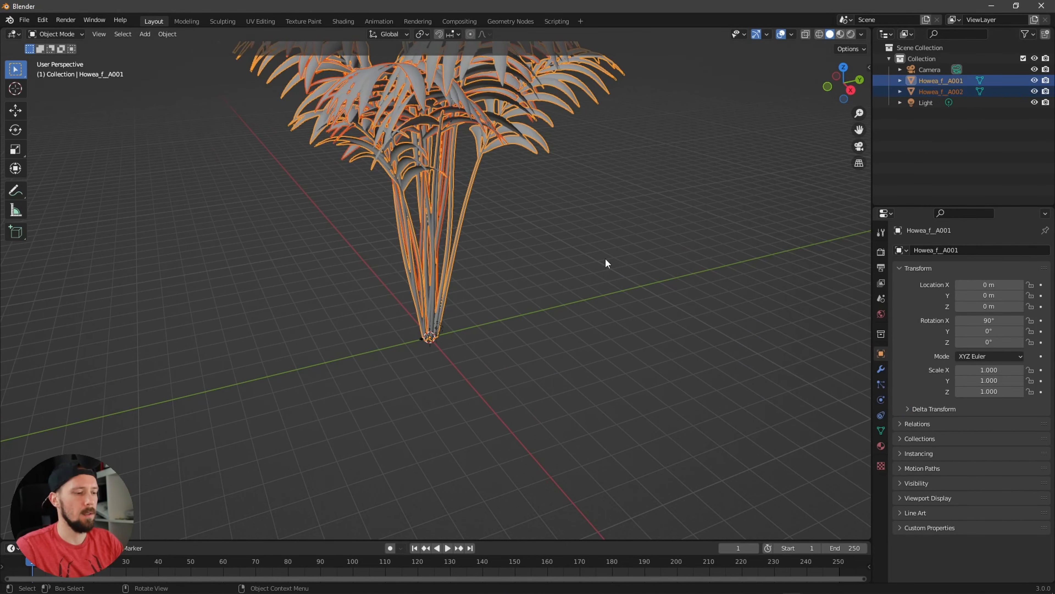
key("s")
left_click(475, 367)
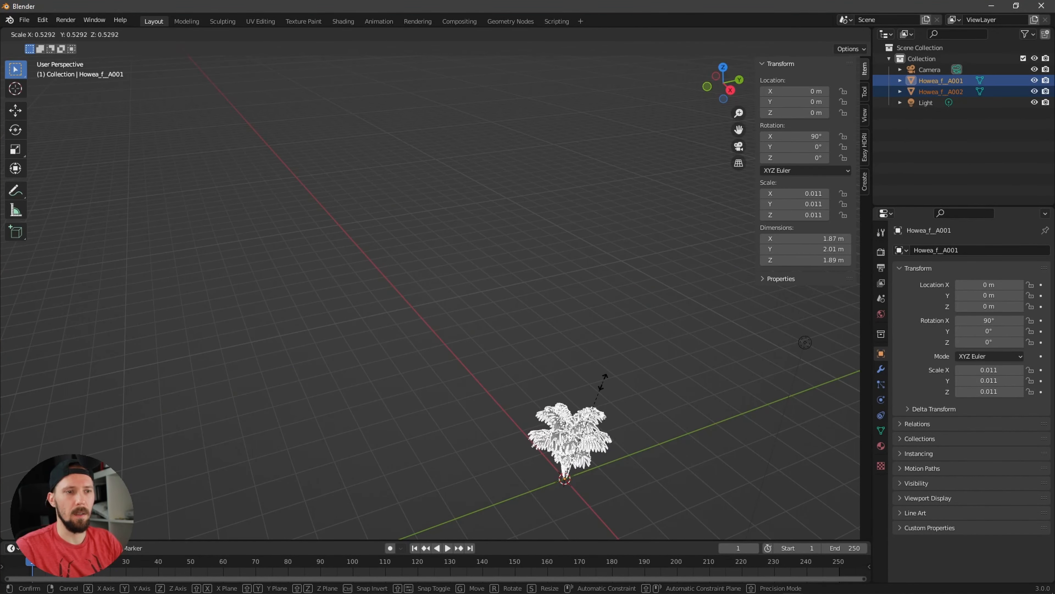
left_click(604, 382)
Display the palm in Material Preview shading and turn off the viewport overlays.
mouse_move(603, 384)
middle_mouse_down()
mouse_move(711, 421)
mouse_move(617, 420)
mouse_move(671, 427)
mouse_move(591, 374)
middle_mouse_up()
key("z")
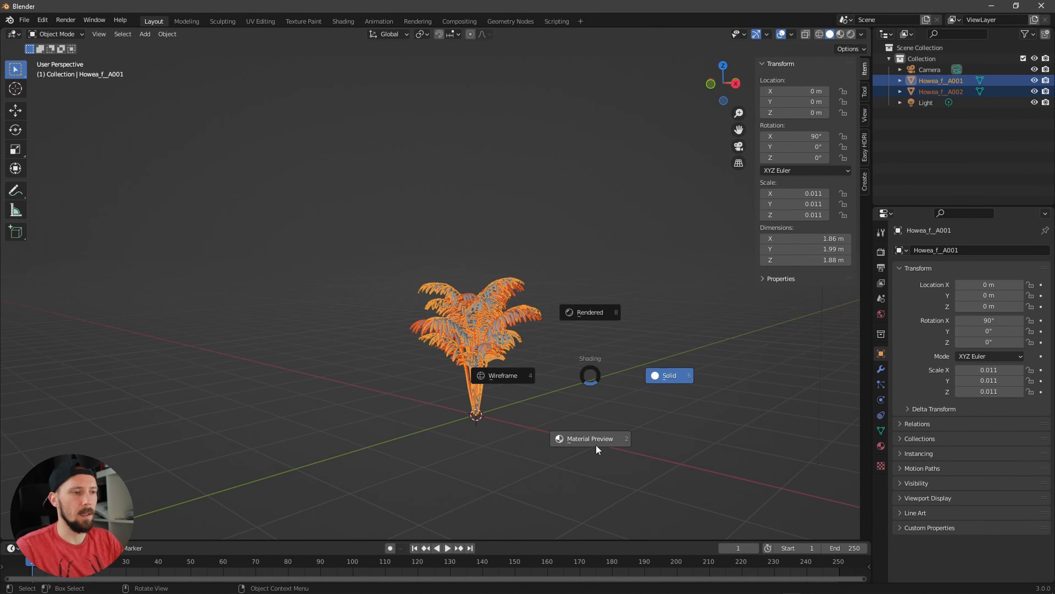
left_click(603, 430)
mouse_move(602, 430)
middle_mouse_down()
mouse_move(610, 419)
mouse_move(591, 395)
mouse_move(581, 416)
middle_mouse_up()
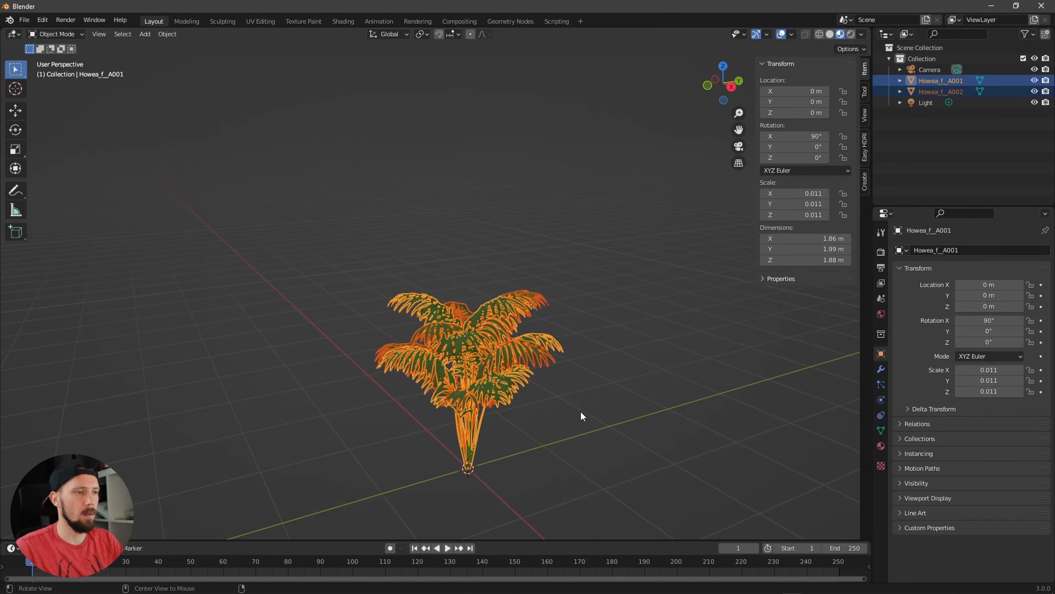
left_click(780, 33)
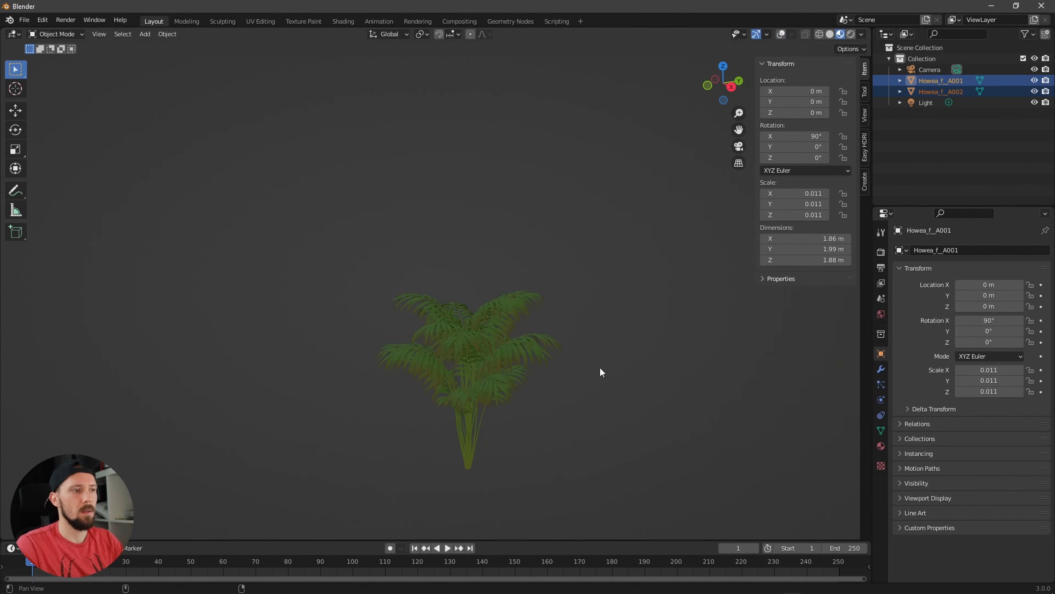
Select only Howea_f__A001 and examine the palm's leaves and stems up close from several sides.
middle_click_drag(600, 367, 647, 288, "shift")
scroll(648, 291, "up", 4)
middle_click_drag(652, 332, 604, 344, "shift")
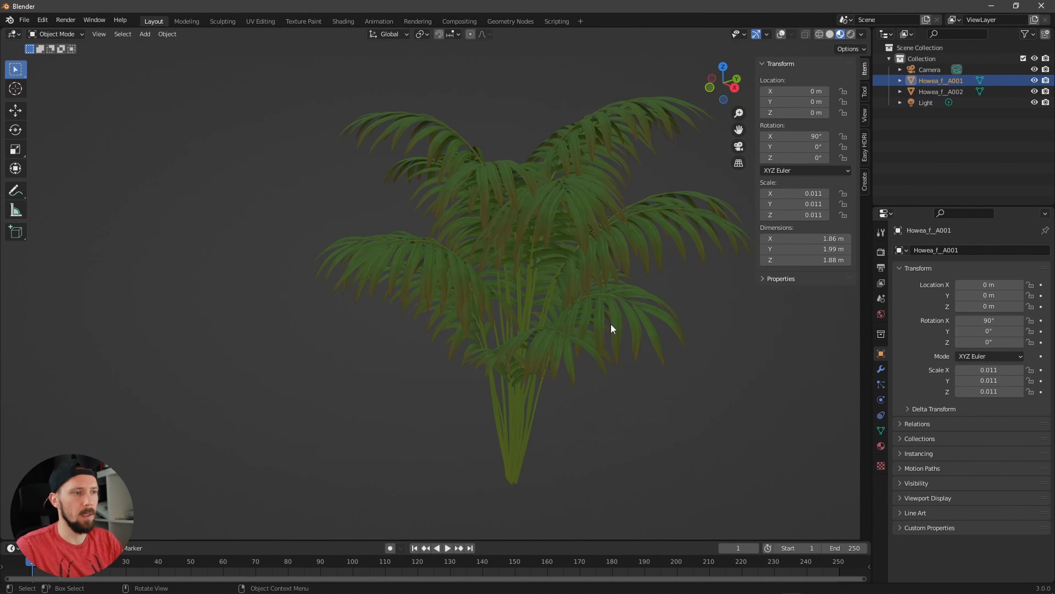
key("g")
right_click(551, 344)
middle_click_drag(551, 343, 563, 380)
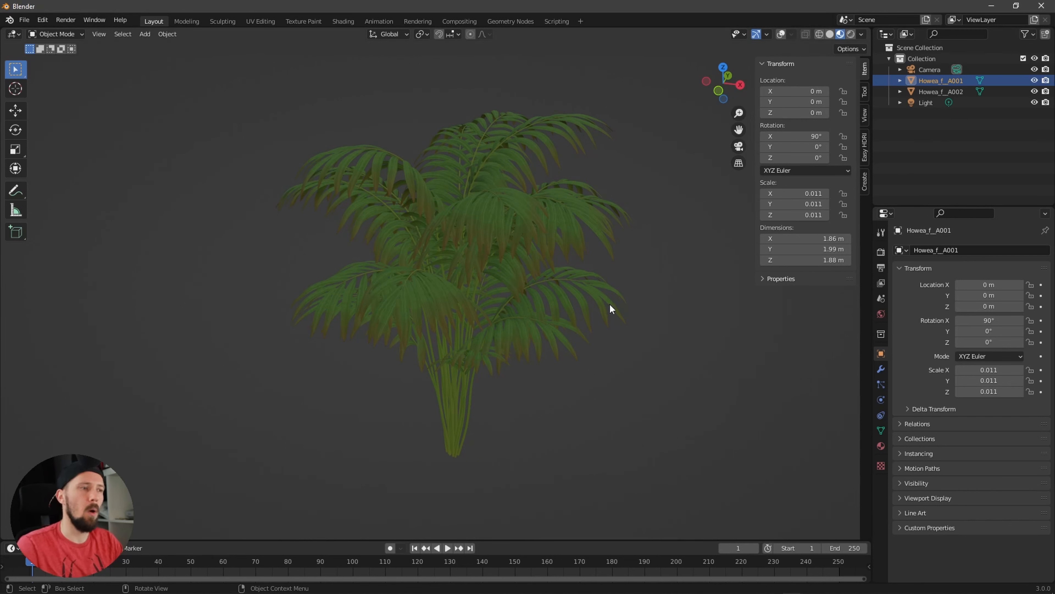
middle_click_drag(597, 325, 714, 296)
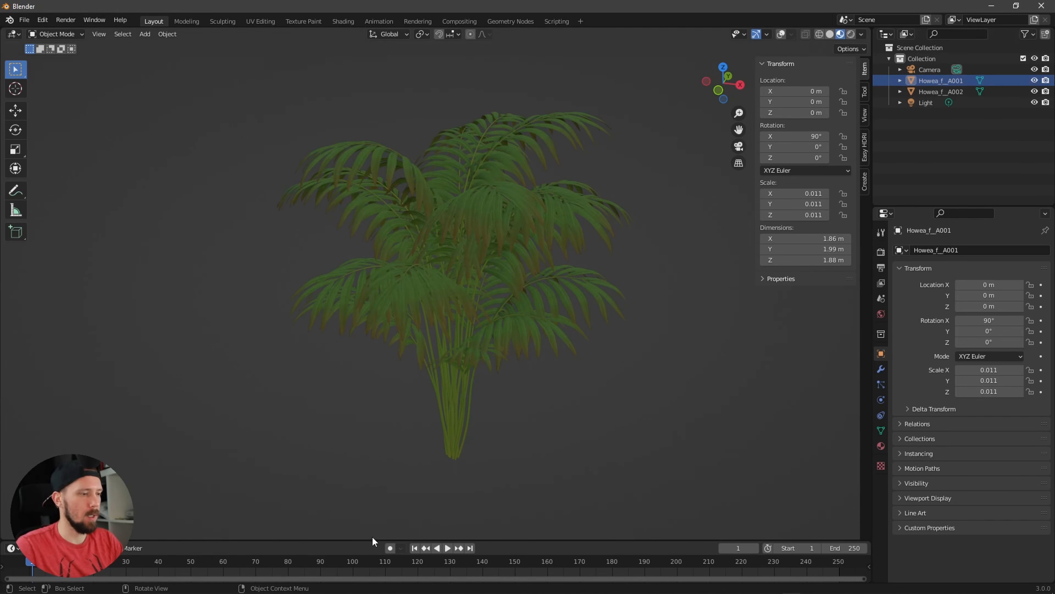
Enlarge the timeline area and add a Simple Deform modifier to Howea_f__A001.
left_click_drag(372, 541, 370, 459)
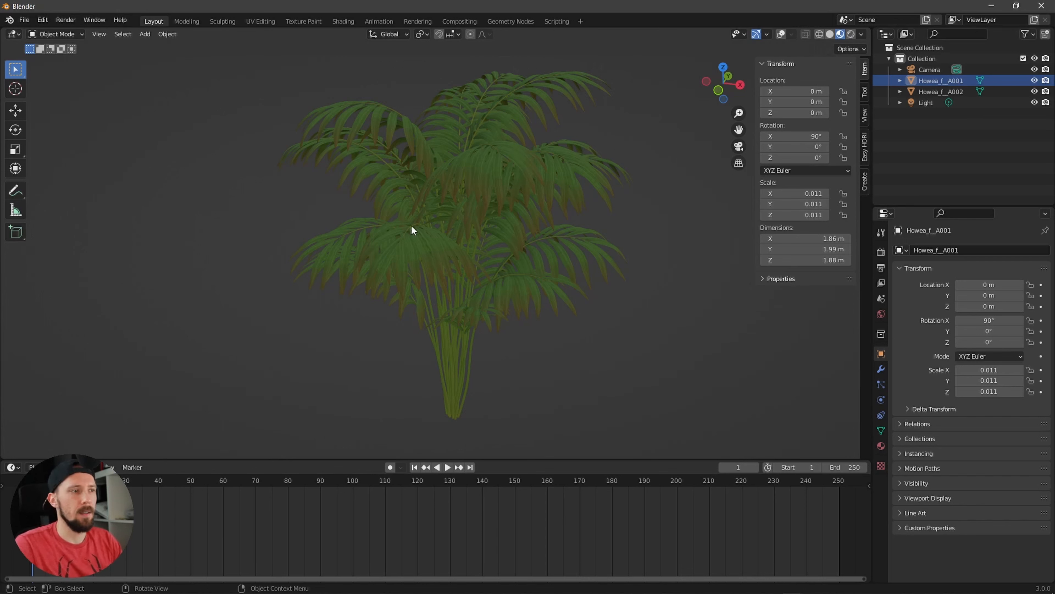
left_click(938, 145)
left_click(927, 83)
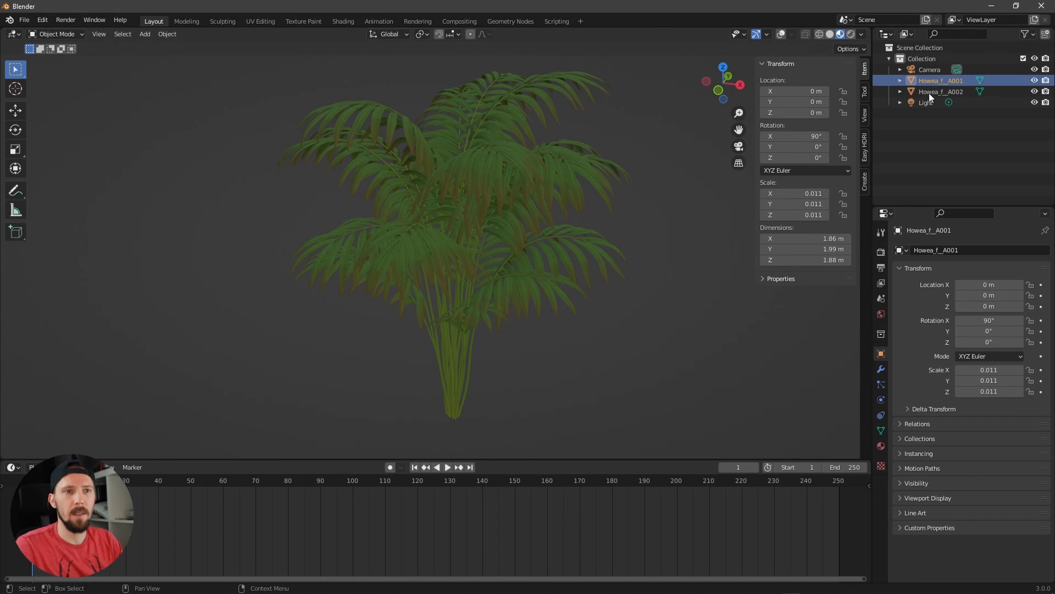
left_click(881, 369)
left_click(934, 251)
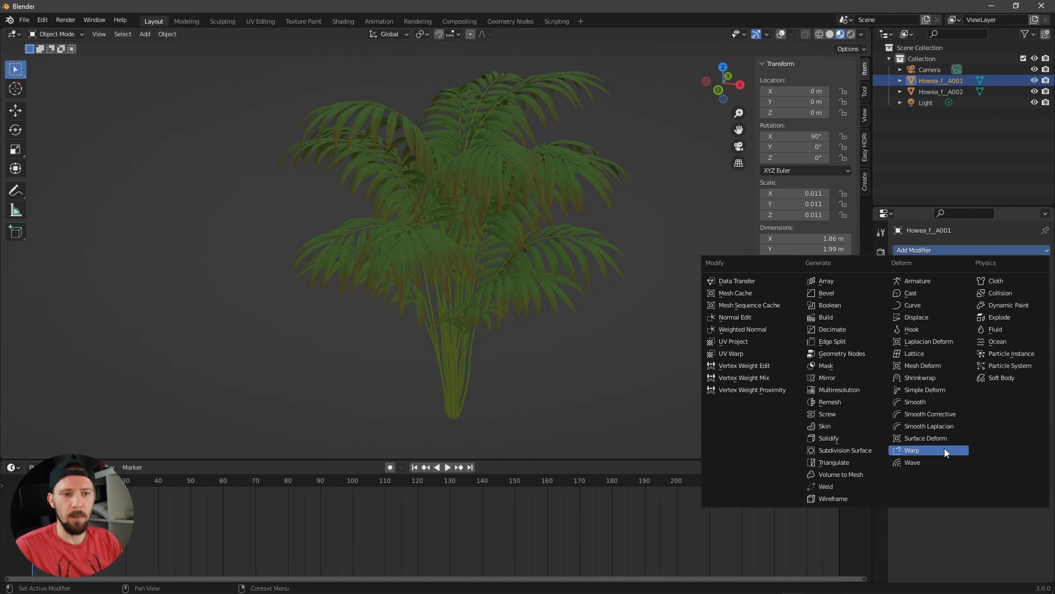
left_click(945, 391)
Hide Howea_f__A002 in the viewport and set the Simple Deform modifier to Bend with a 43.3° angle.
left_click(1034, 91)
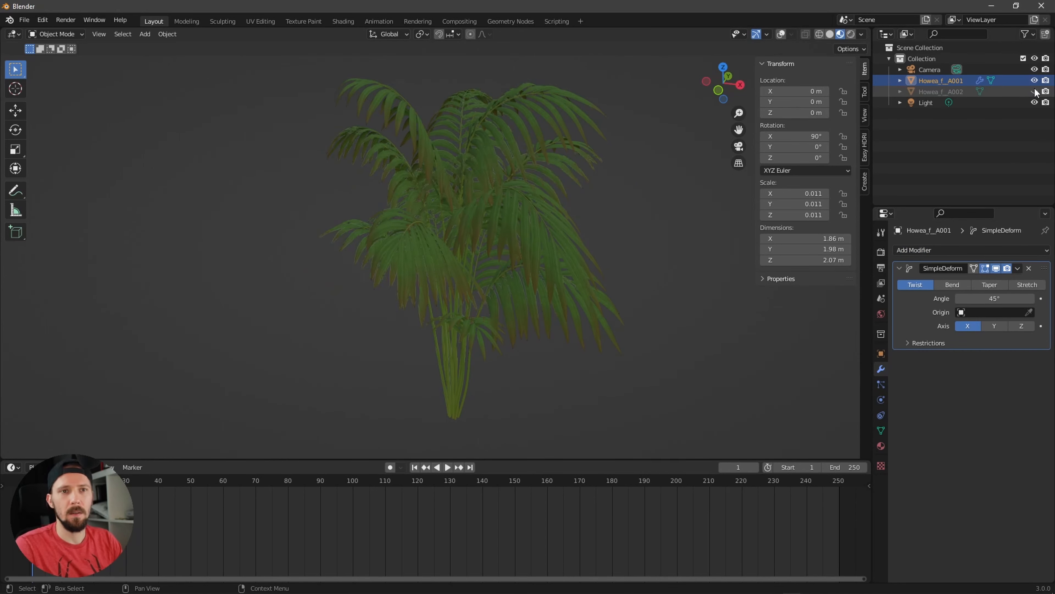
left_click(954, 285)
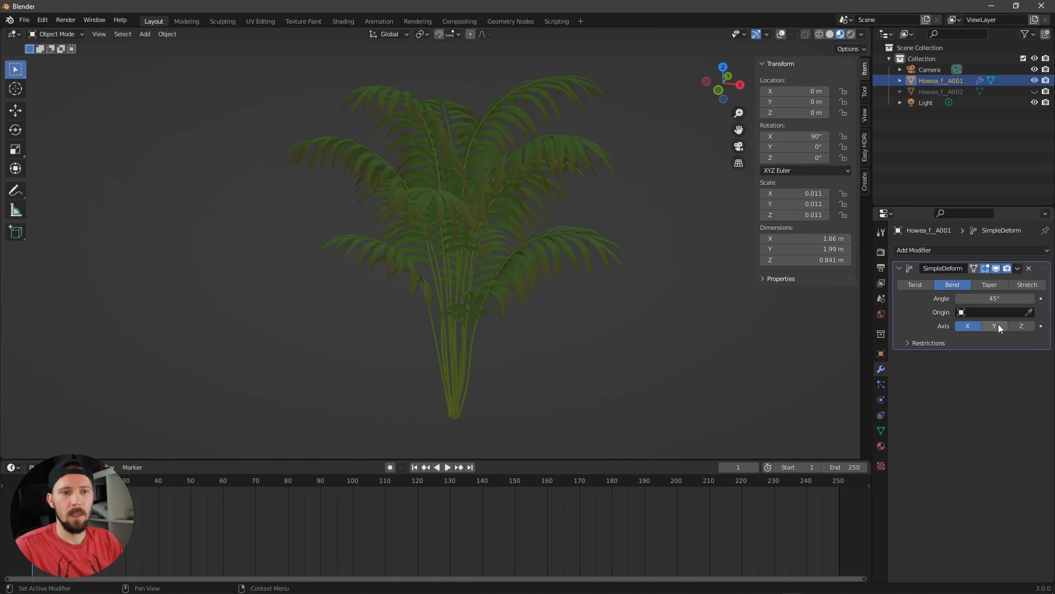
left_click_drag(994, 299, 987, 298)
Switch the viewport to Solid shading and set the bend to the Y axis with an angle of 48.7°.
key("z")
left_click(700, 298)
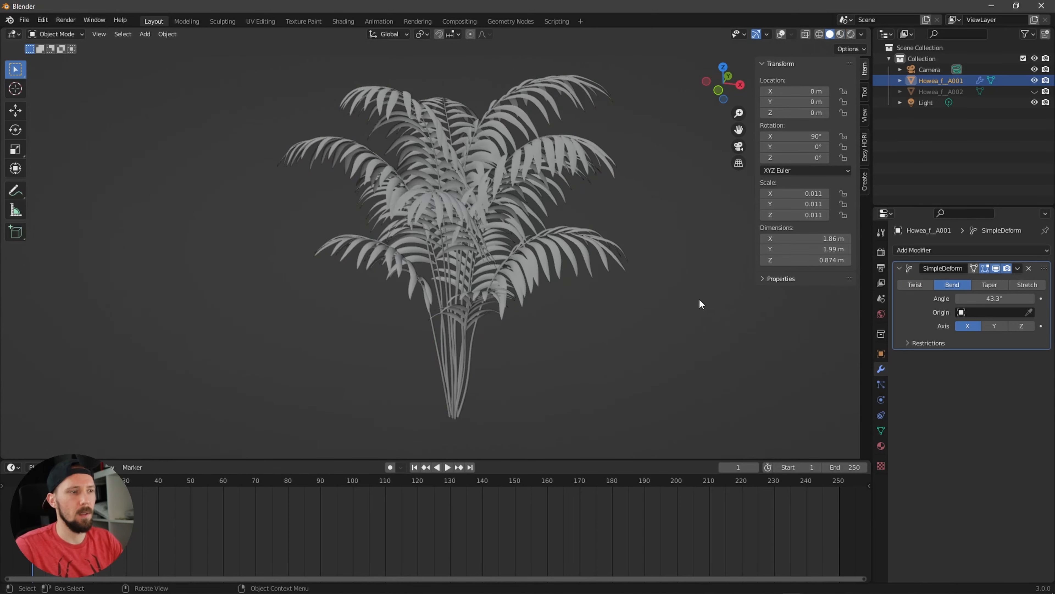
middle_click_drag(700, 304, 643, 316)
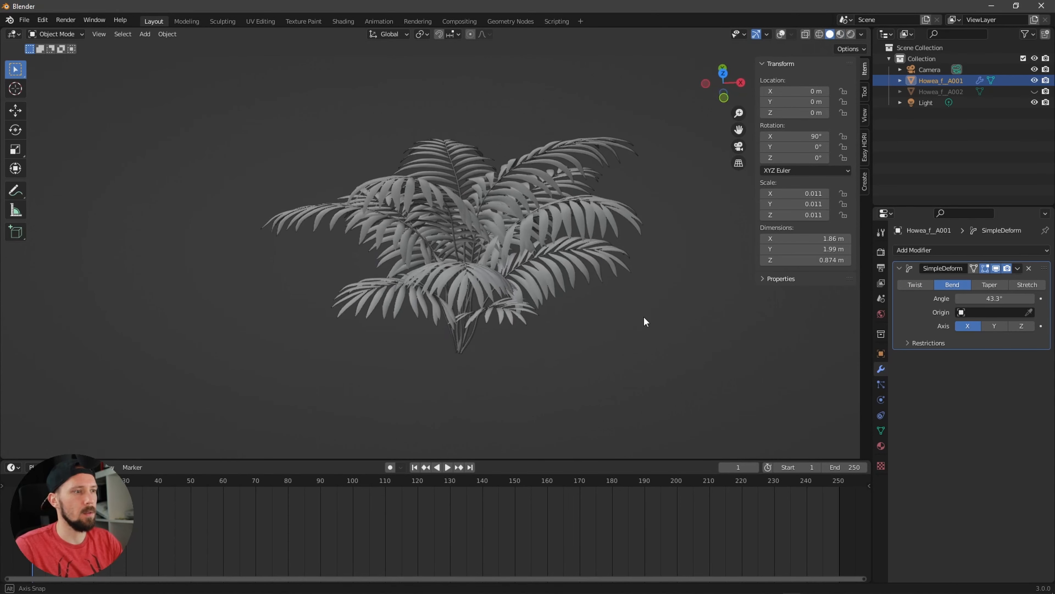
left_click(994, 326)
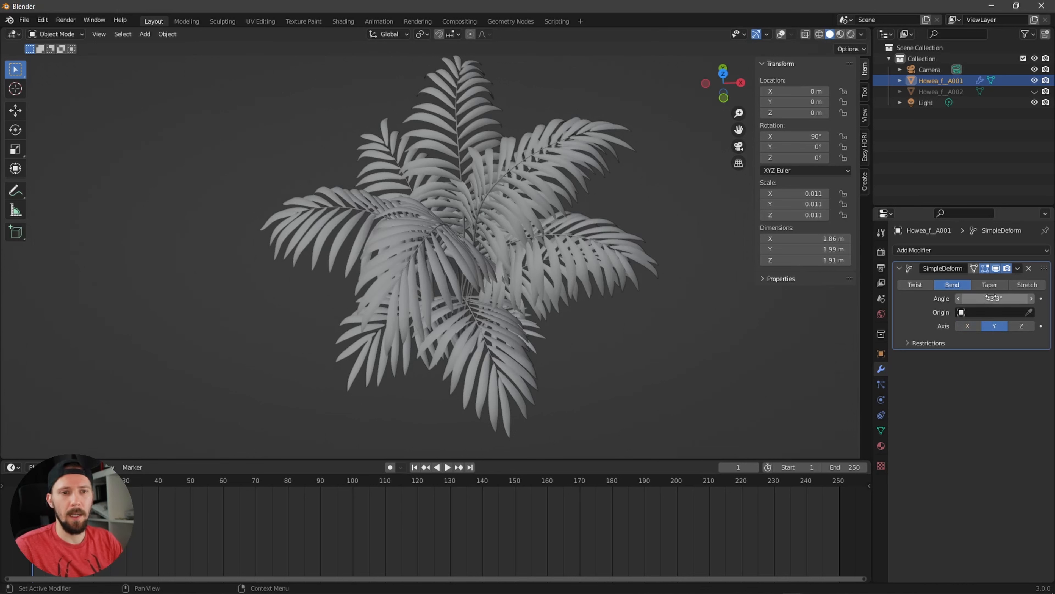
mouse_move(988, 298)
left_mouse_down()
mouse_move(1004, 299)
mouse_move(983, 300)
mouse_move(994, 299)
left_mouse_up()
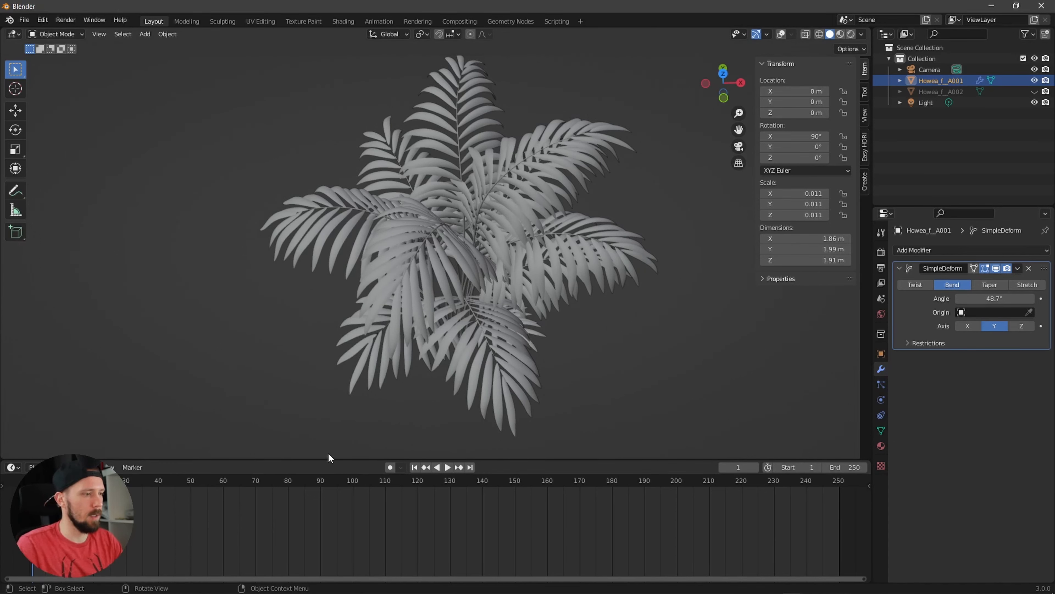
Keyframe the bend angle of Howea_f__A001 at 50° on frame 1.
left_click(341, 427)
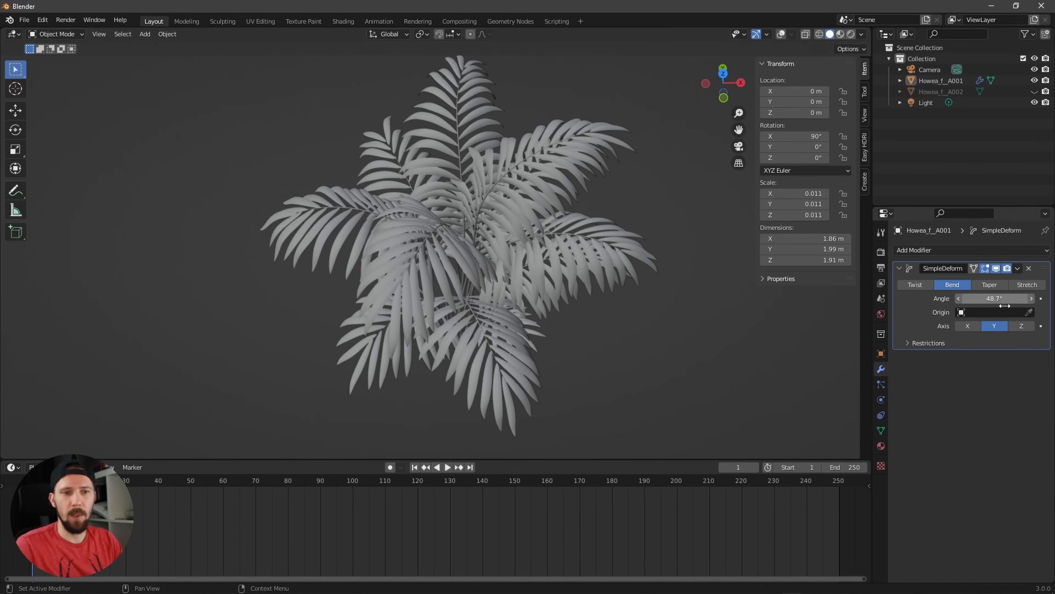
left_click(1041, 299)
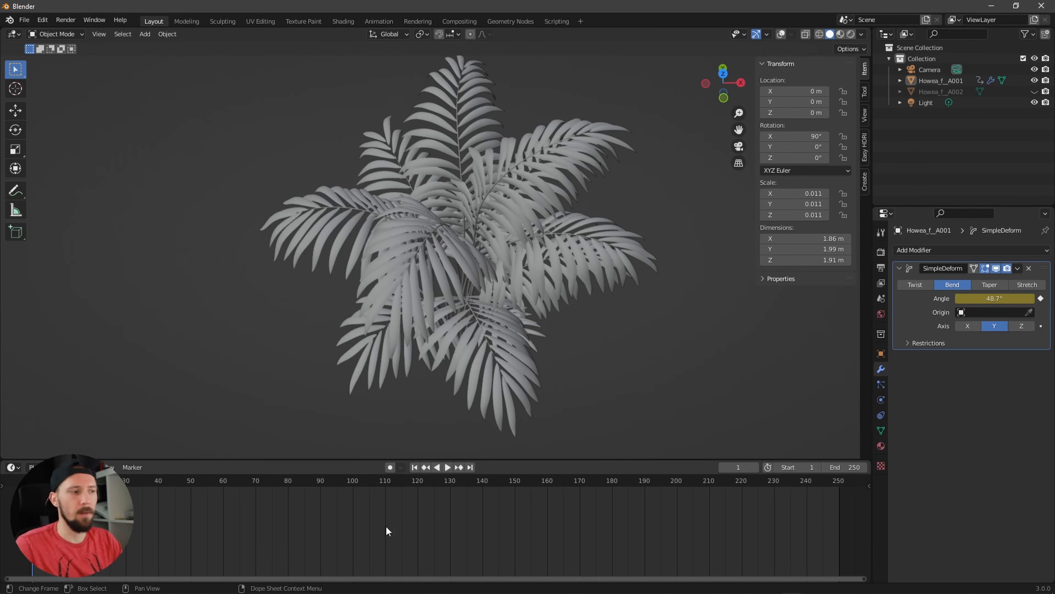
left_click(936, 81)
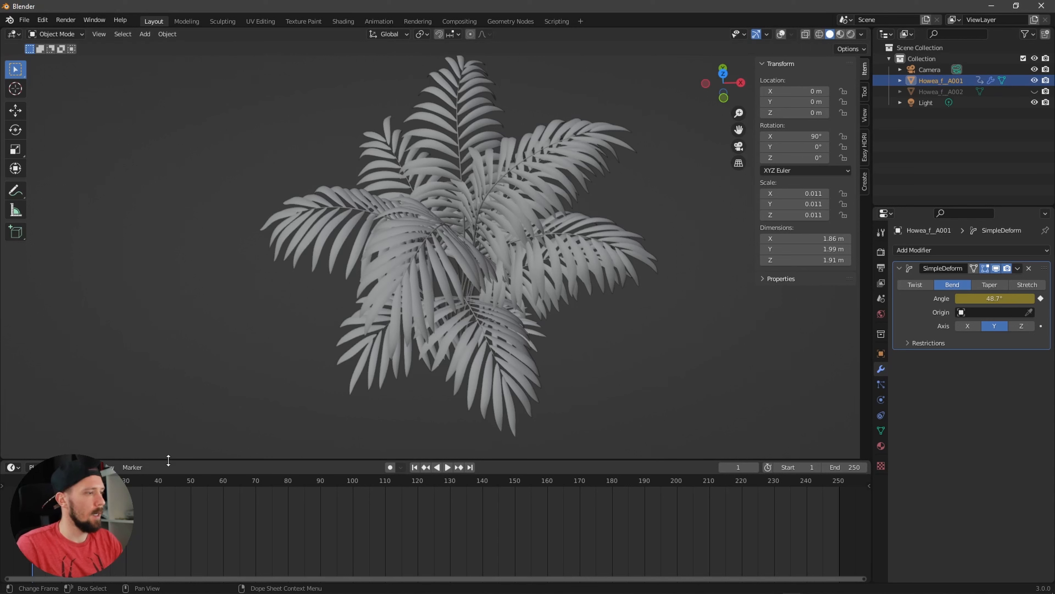
left_click(993, 298)
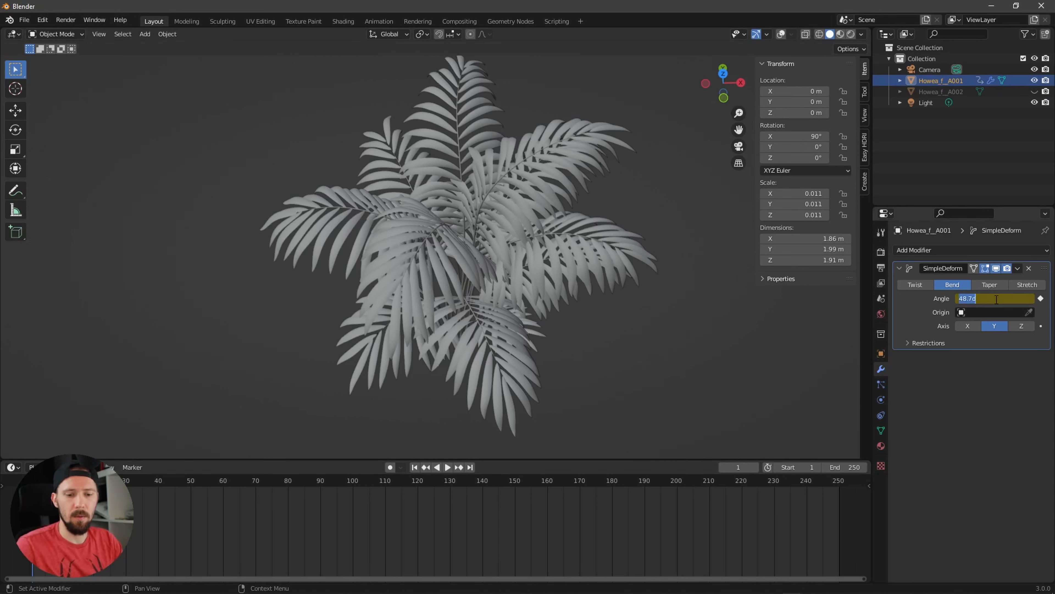
type("50")
key("Return")
left_click(1041, 299)
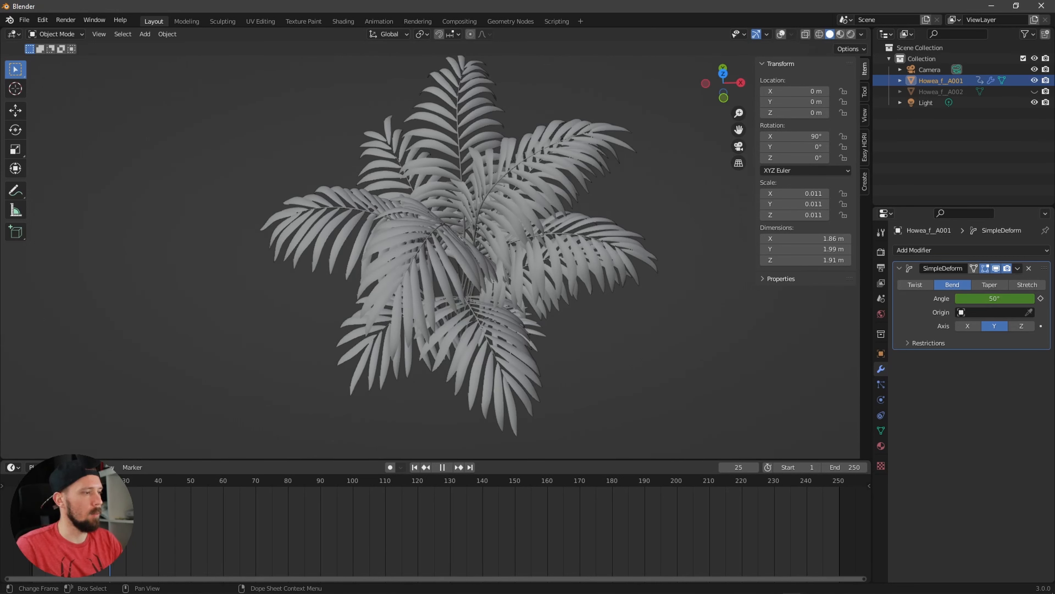
Keyframe the bend angle at 60° on frame 25 and play back the animation.
left_click(1002, 300)
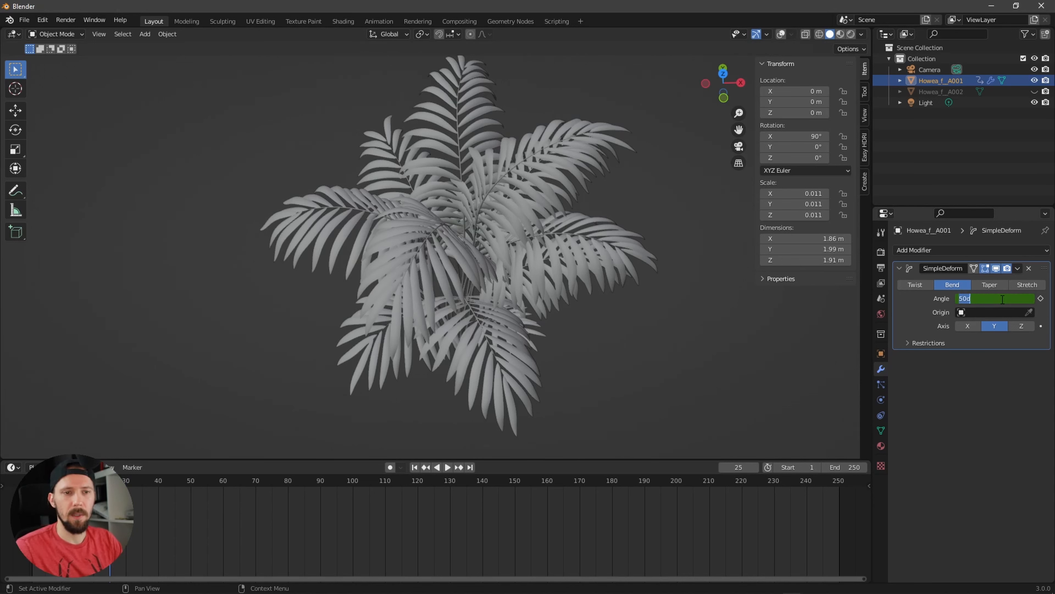
type("60")
key("Return")
left_click(1041, 299)
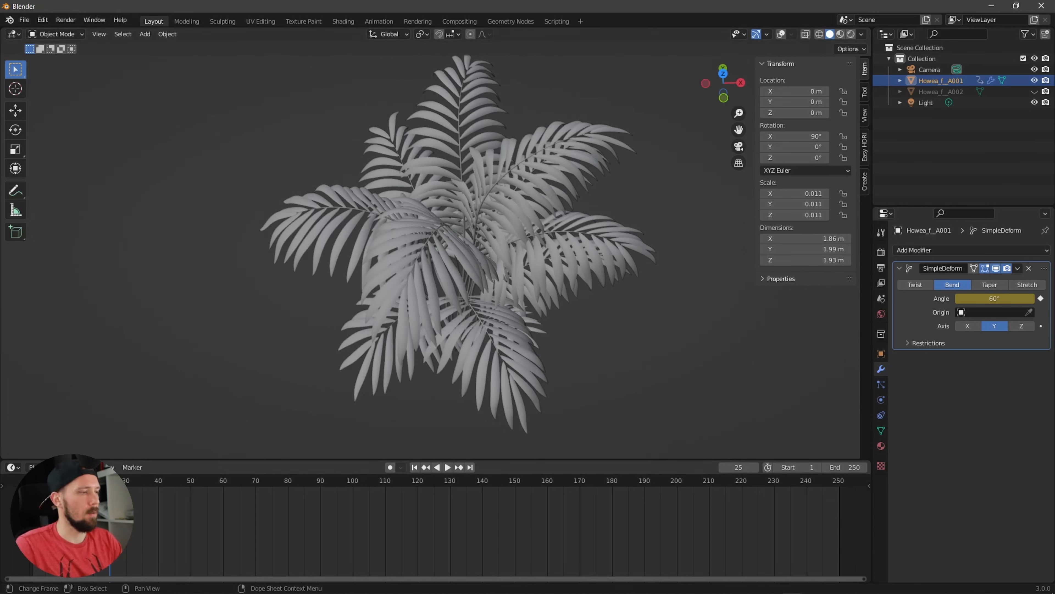
key("space")
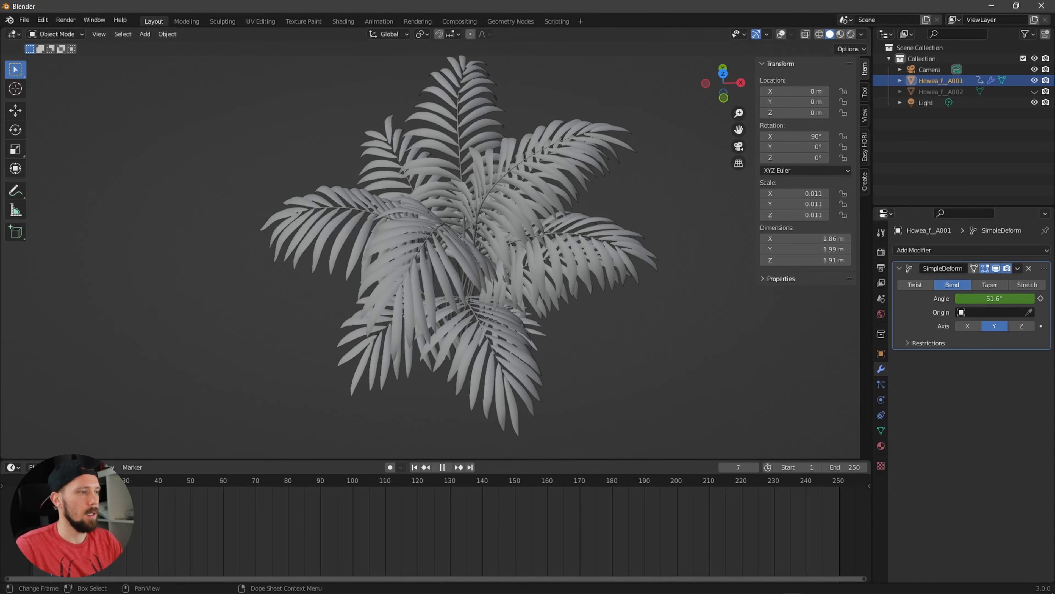
key("space")
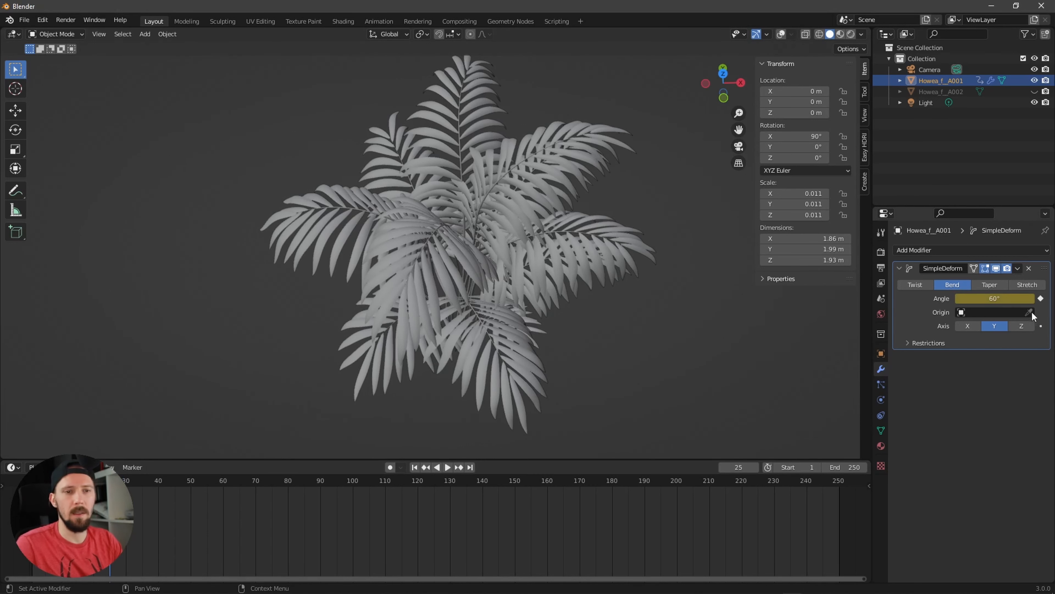
Replace the bend angle keyframe on frame 25 with a value of 55°.
left_click(1003, 301)
type("55")
key("Return")
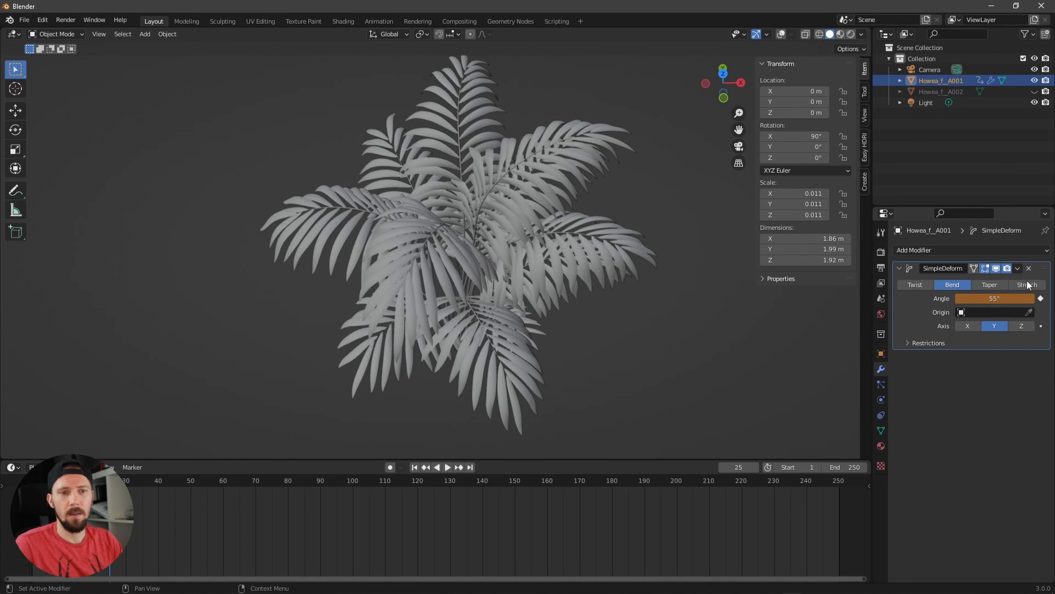
left_click(1041, 298)
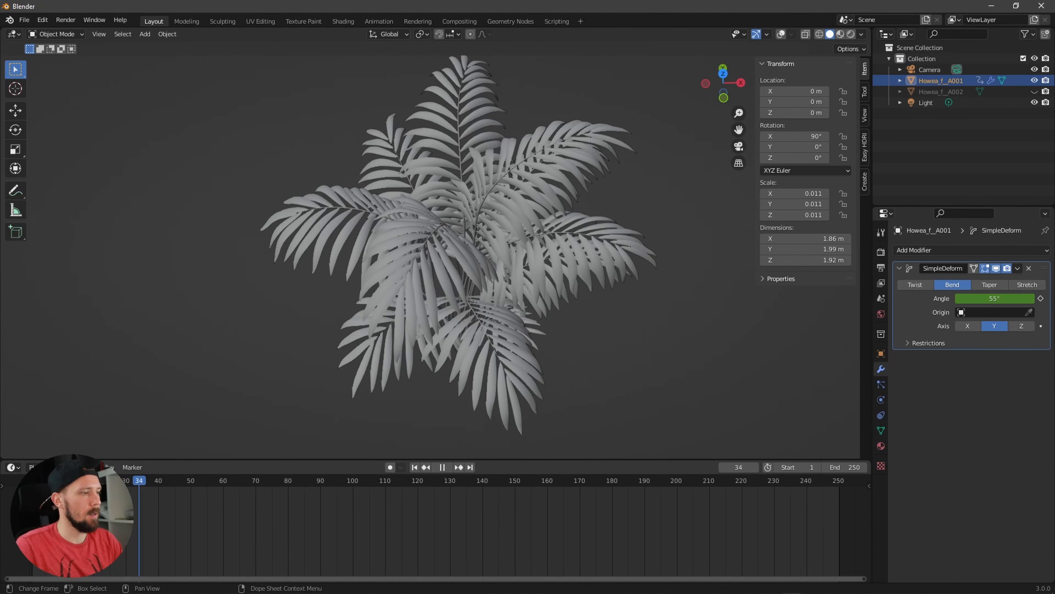
Place a 50° bend angle keyframe on frame 50 and scrub back to frame 35.
left_click_drag(142, 484, 191, 490)
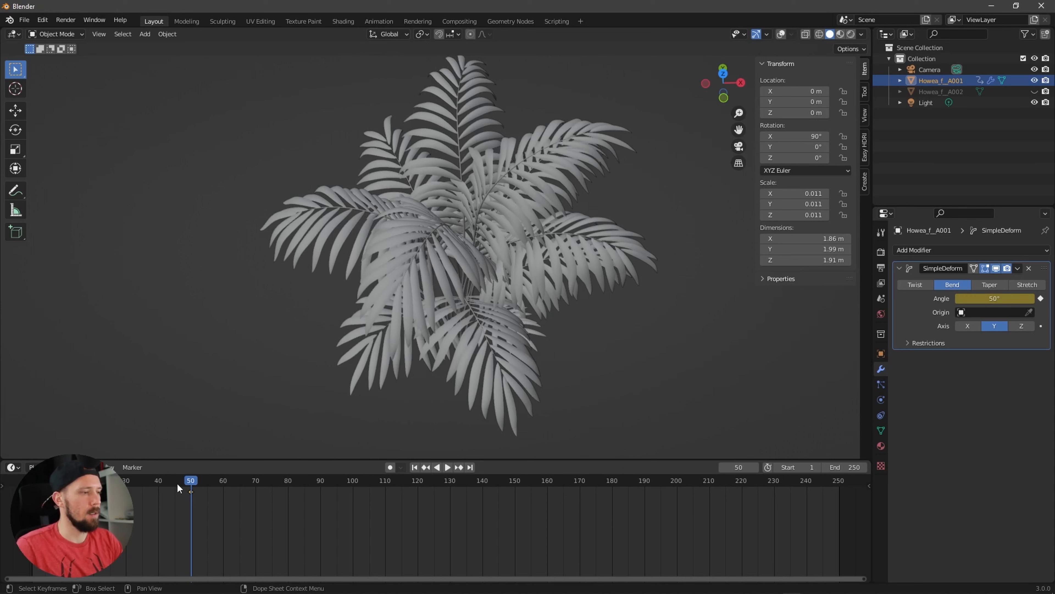
left_click_drag(178, 484, 142, 486)
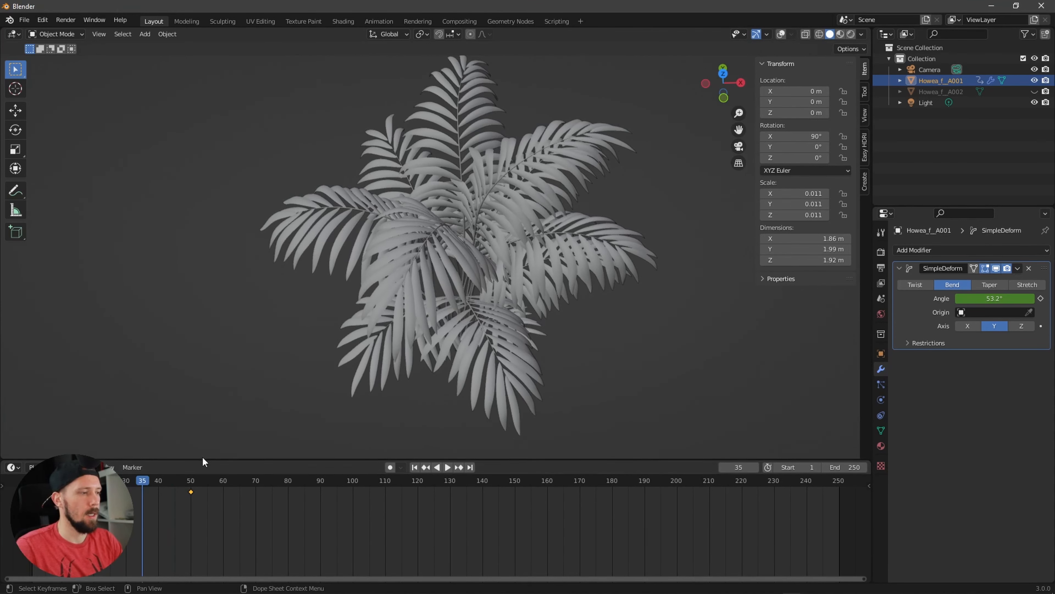
Enlarge the timeline, reveal its channel list and select all bend angle keyframes from frame 1 to 50.
left_click_drag(202, 458, 200, 402)
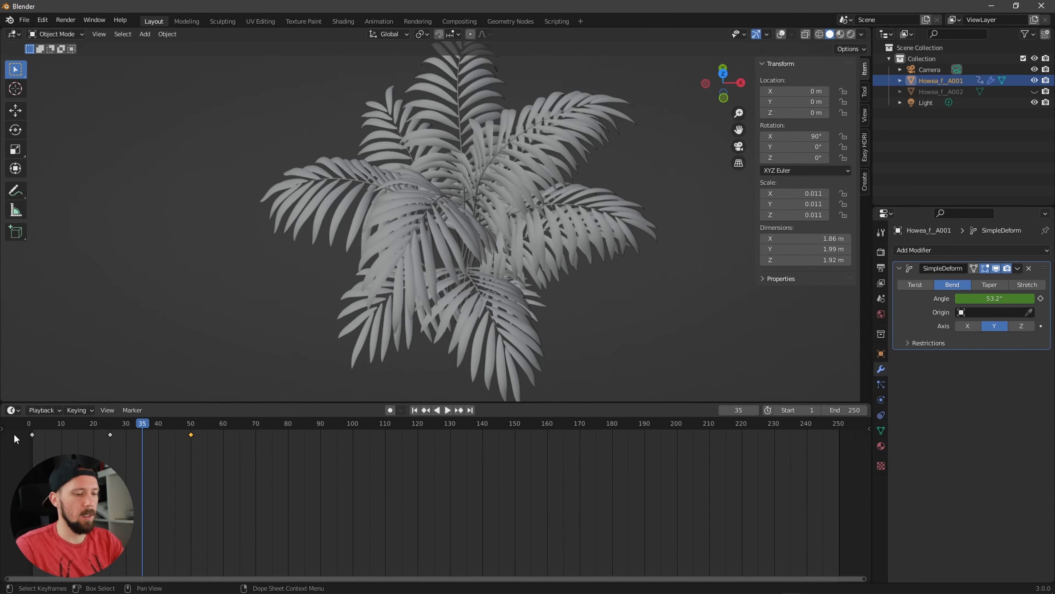
key("t")
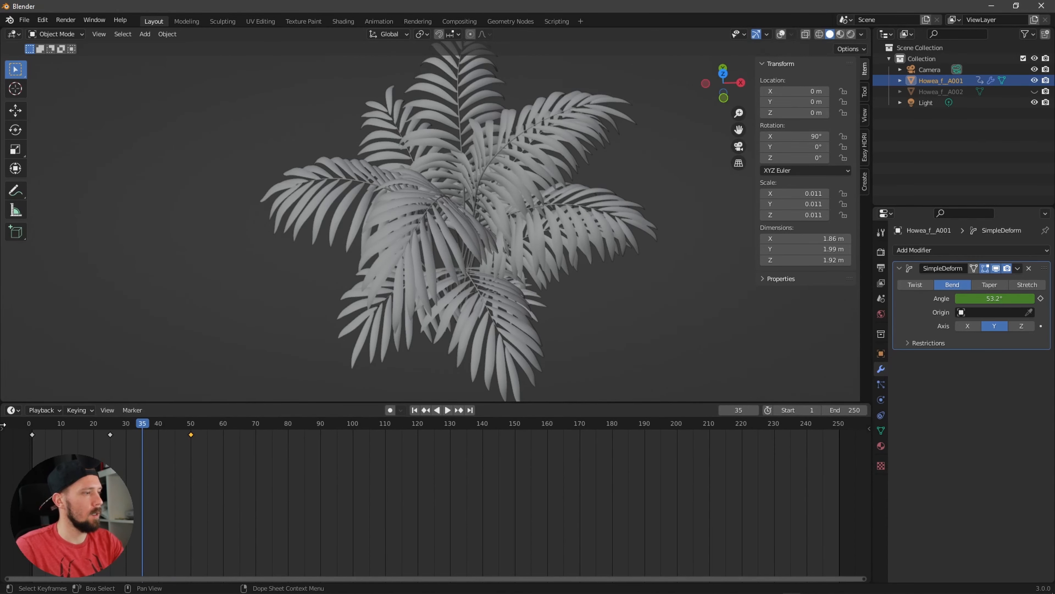
left_click(4, 425)
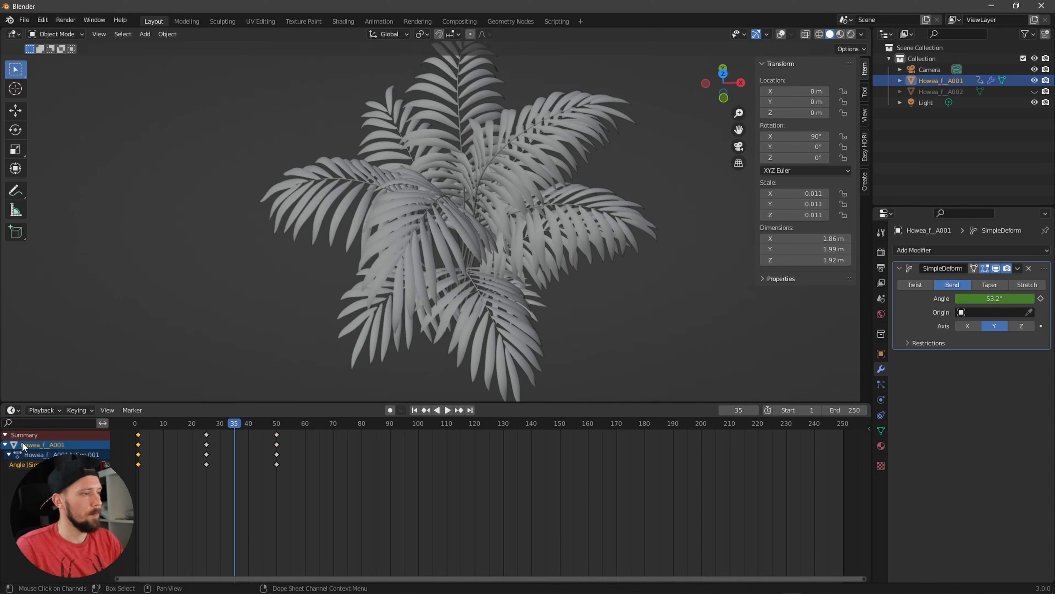
left_click_drag(129, 476, 293, 464)
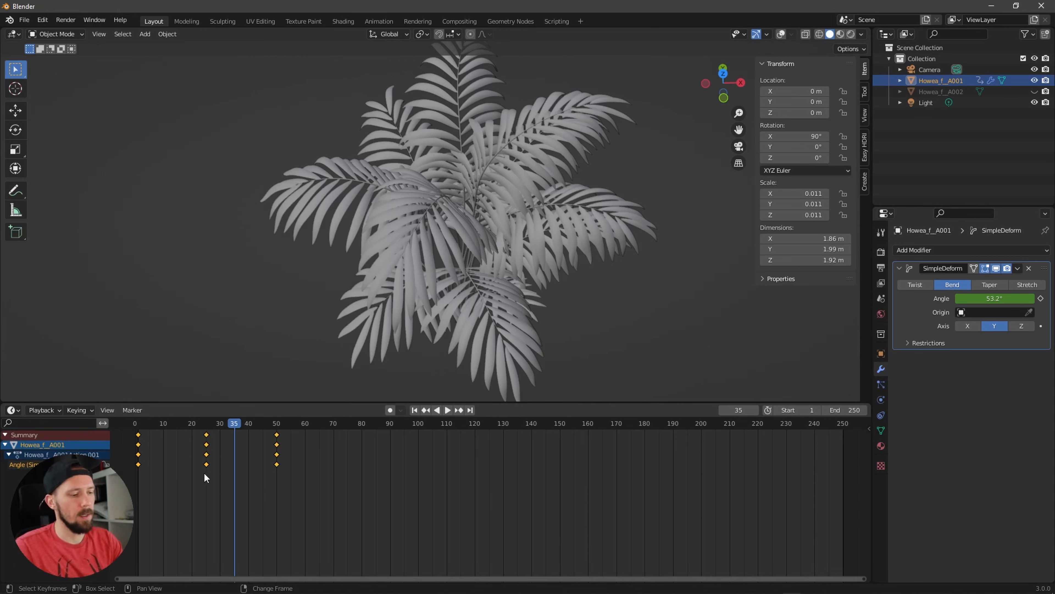
Make the selected bend angle keyframes of Howea_f__A001 cyclic and check the looped motion by playing and scrubbing the timeline.
key("shift+e")
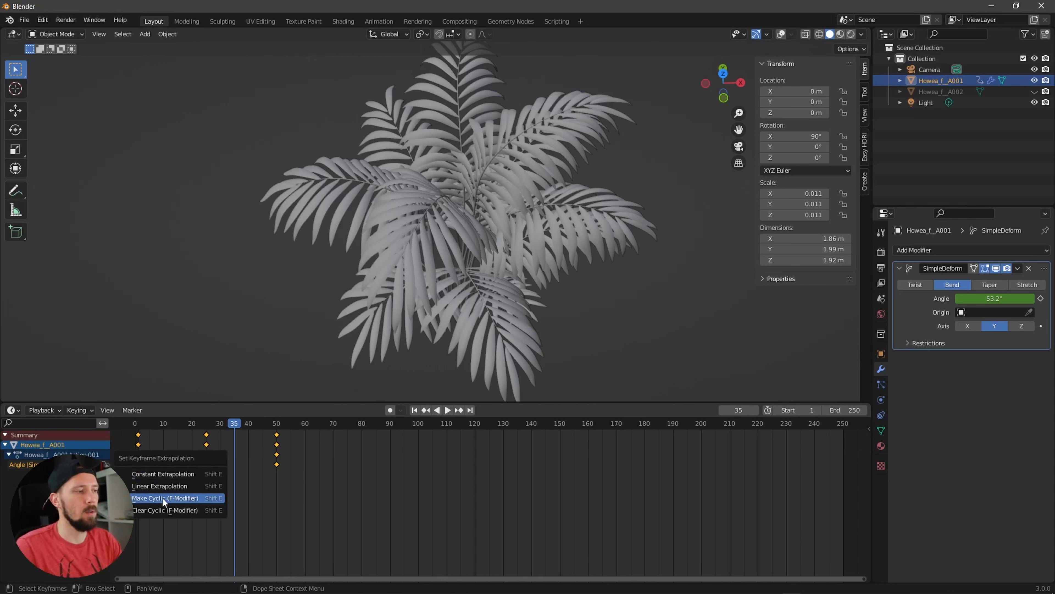
left_click(173, 498)
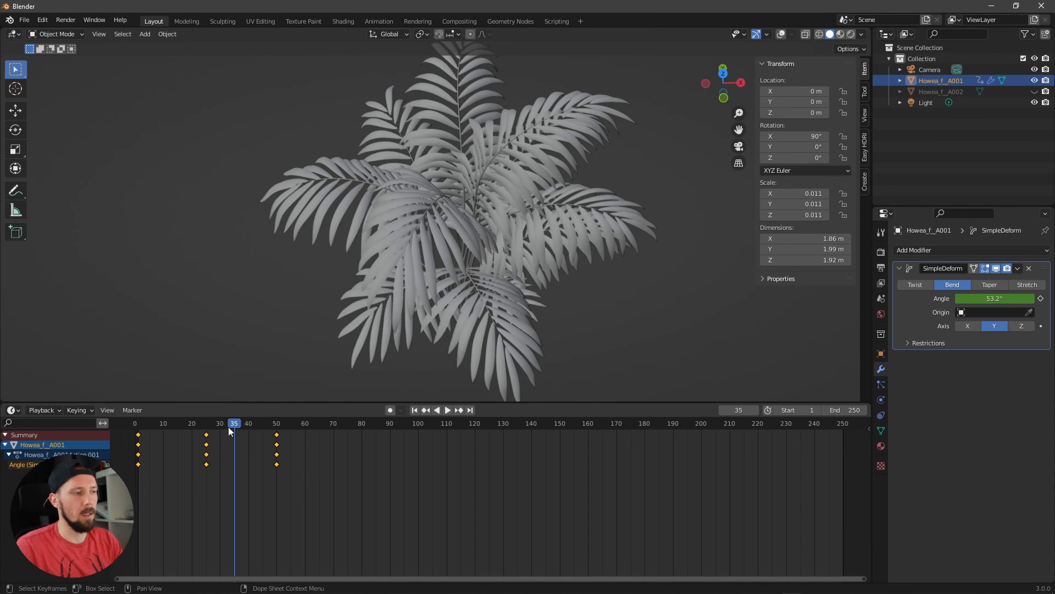
key("space")
left_click_drag(542, 440, 313, 458)
key("space")
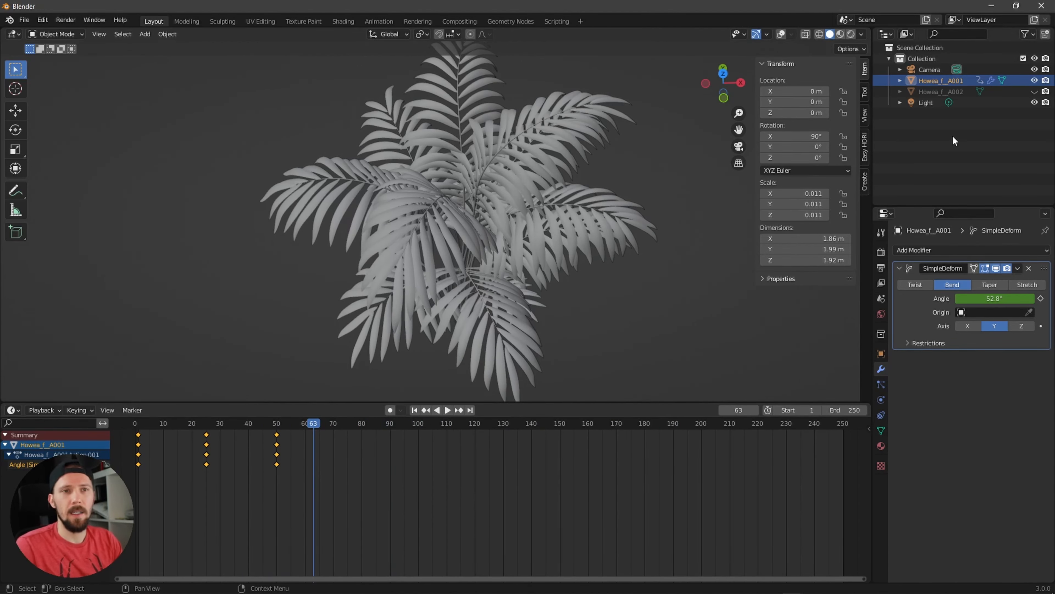
Hide Howea_f__A001, then unhide and select Howea_f__A002.
left_click(1035, 80)
left_click(1034, 91)
left_click(956, 90)
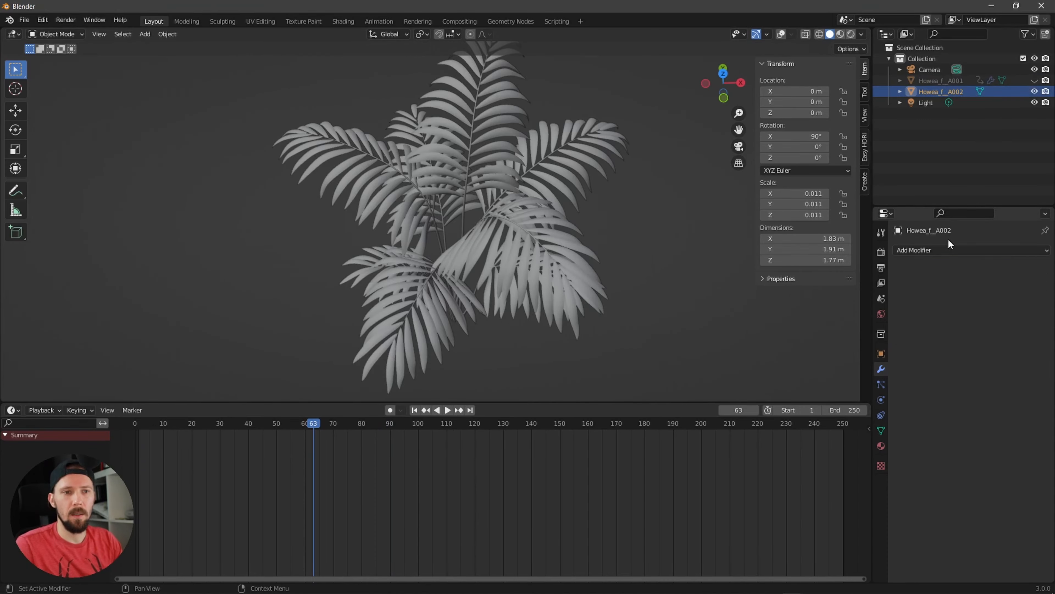
Add a Simple Deform modifier to Howea_f__A002 and set it to Bend around the Y axis.
left_click(951, 250)
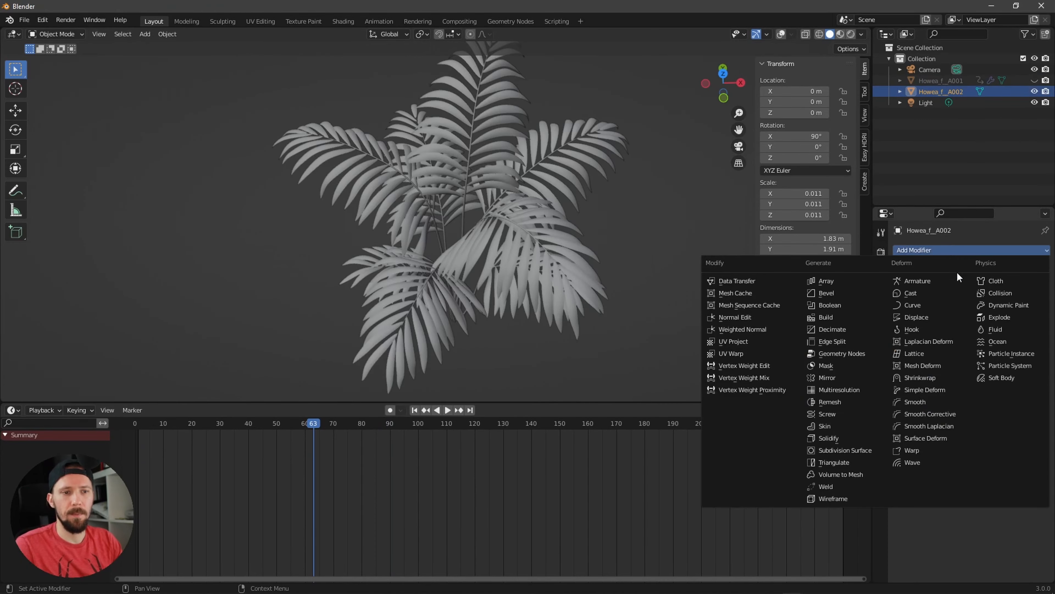
left_click(957, 394)
left_click(952, 284)
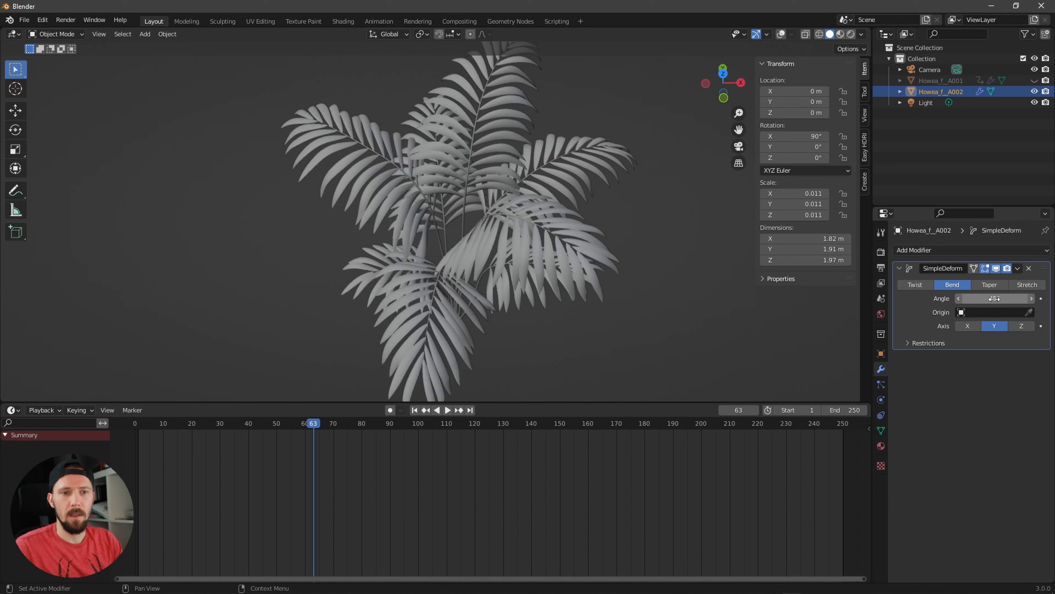
Keyframe Howea_f__A002's 45° bend angle on frame 0.
left_click(138, 432)
key("space")
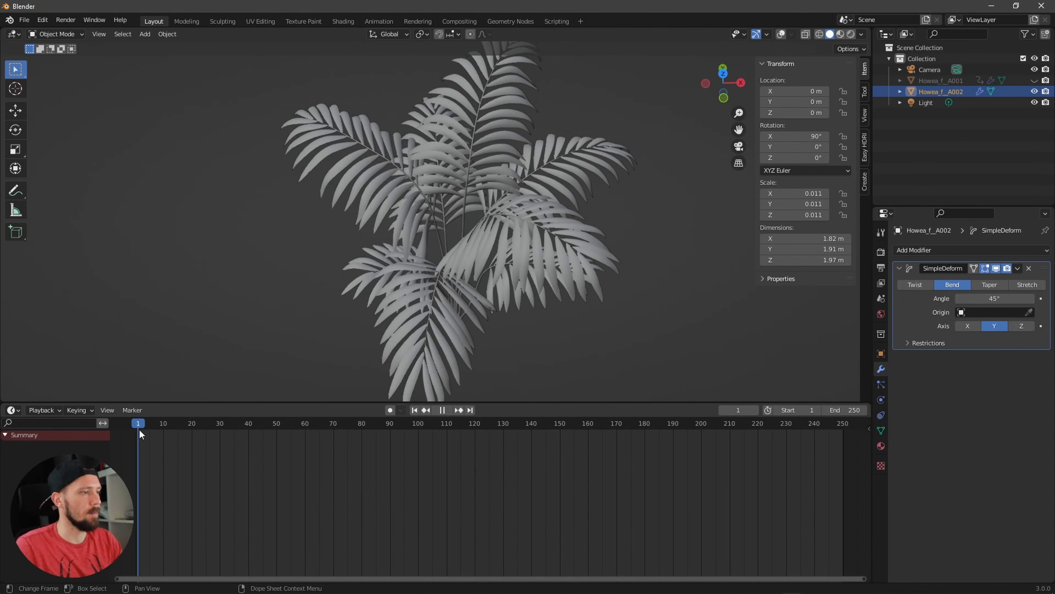
left_click_drag(140, 430, 136, 431)
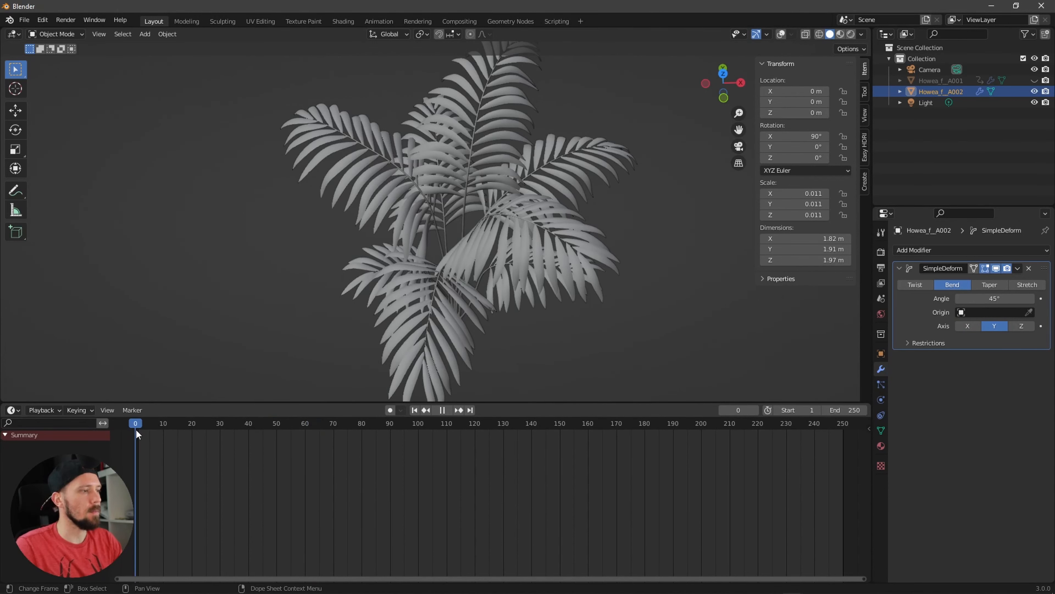
left_click(1041, 299)
key("space")
Keyframe Howea_f__A002's bend angle at 40° on frame 25.
left_click(206, 426)
key("space")
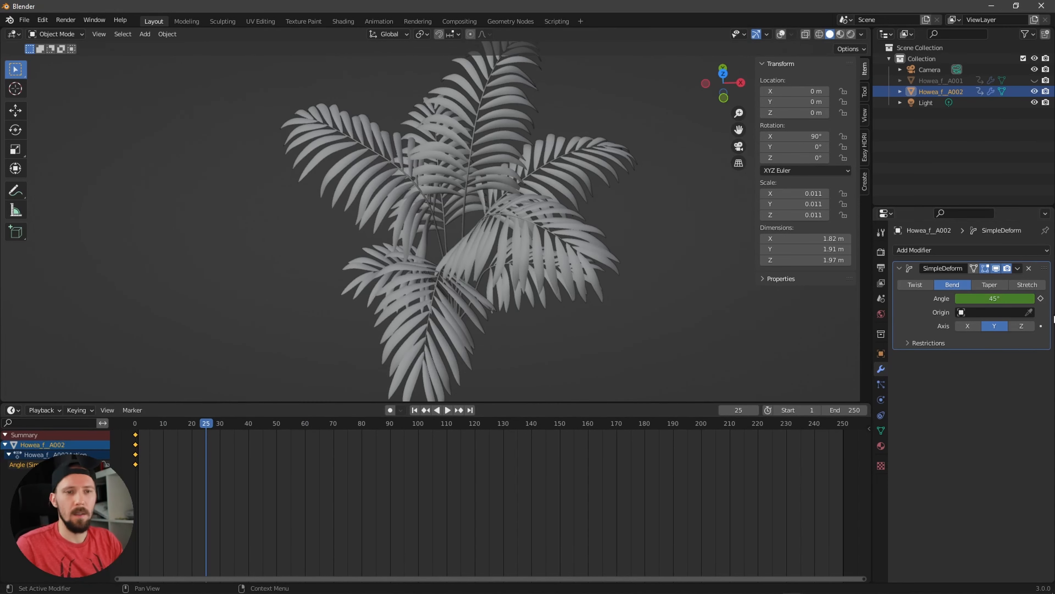
left_click(996, 298)
type("40")
key("Return")
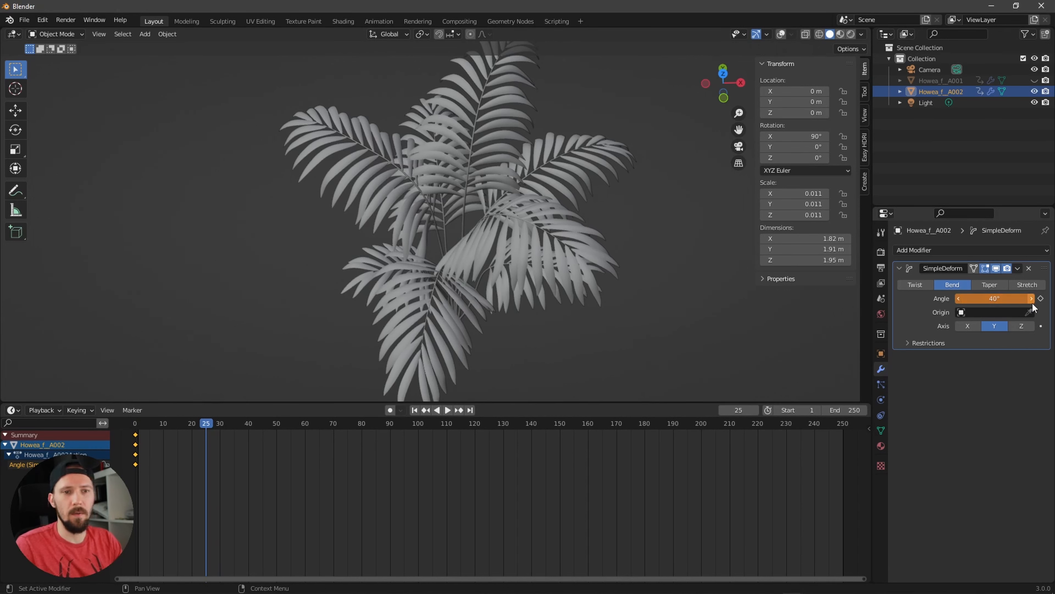
left_click(1042, 299)
Copy the bend angle keyframe from frame 0 and paste it on frame 50.
left_click_drag(263, 425, 278, 425)
key("space")
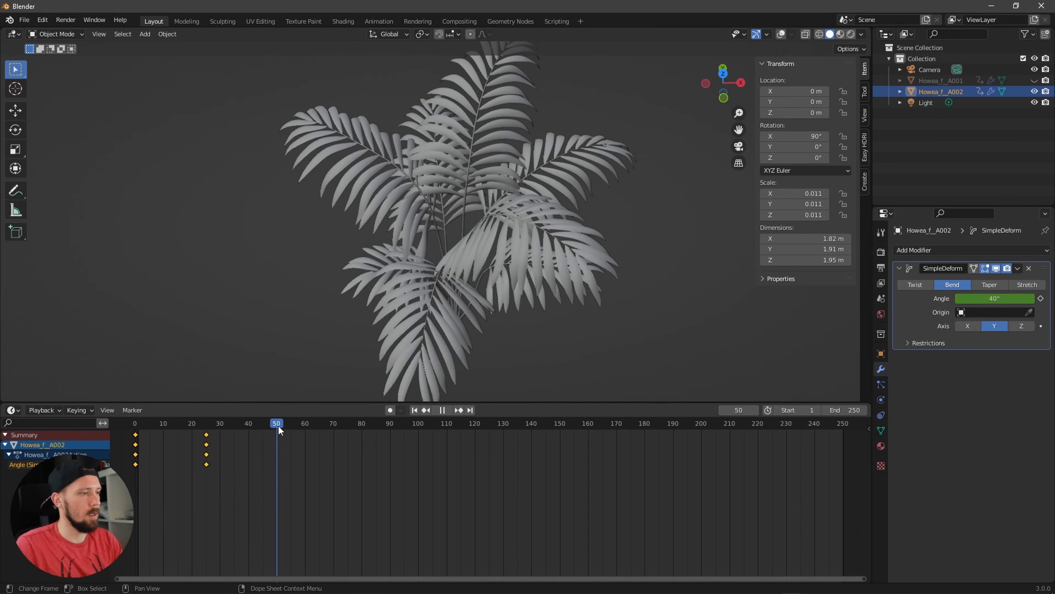
left_click_drag(151, 473, 122, 467)
key("ctrl+c")
key("ctrl+v")
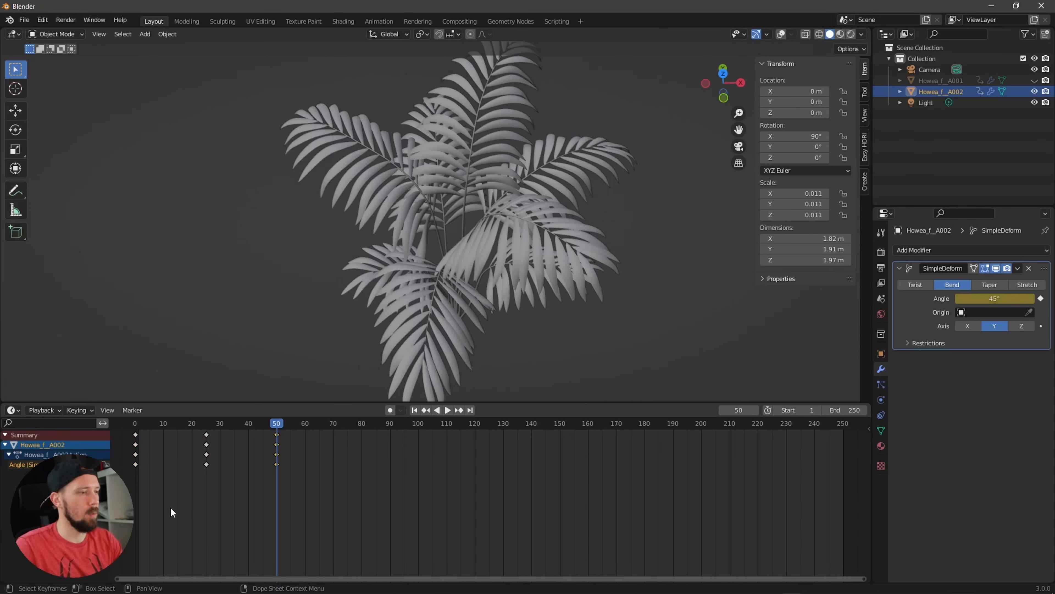
Try to make all of Howea_f__A002's bend angle keyframes cyclic and play back the animation.
left_click_drag(314, 498, 109, 462)
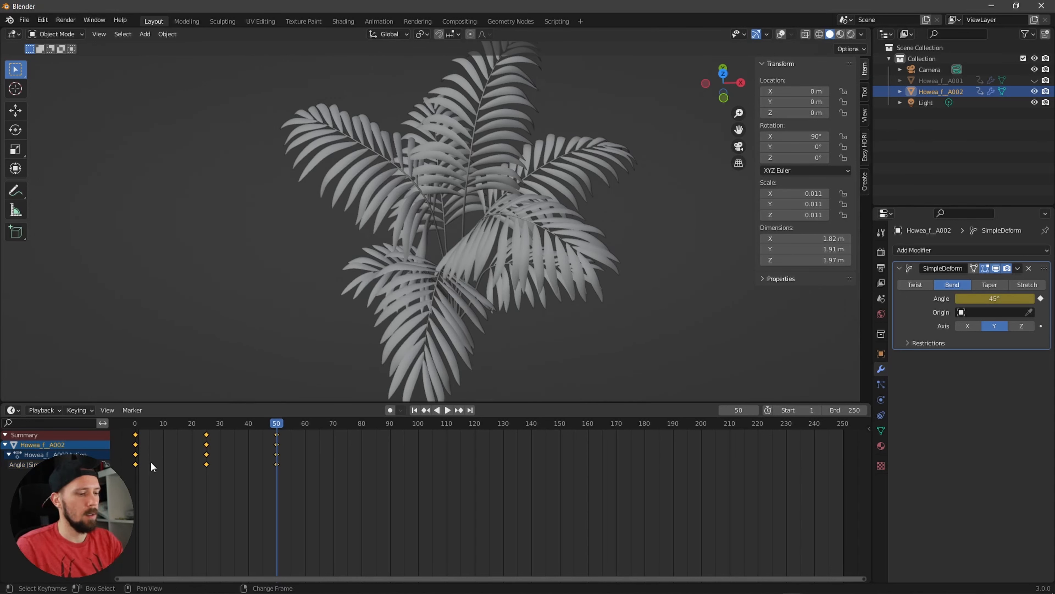
key("shift+e")
left_click(144, 462)
key("space")
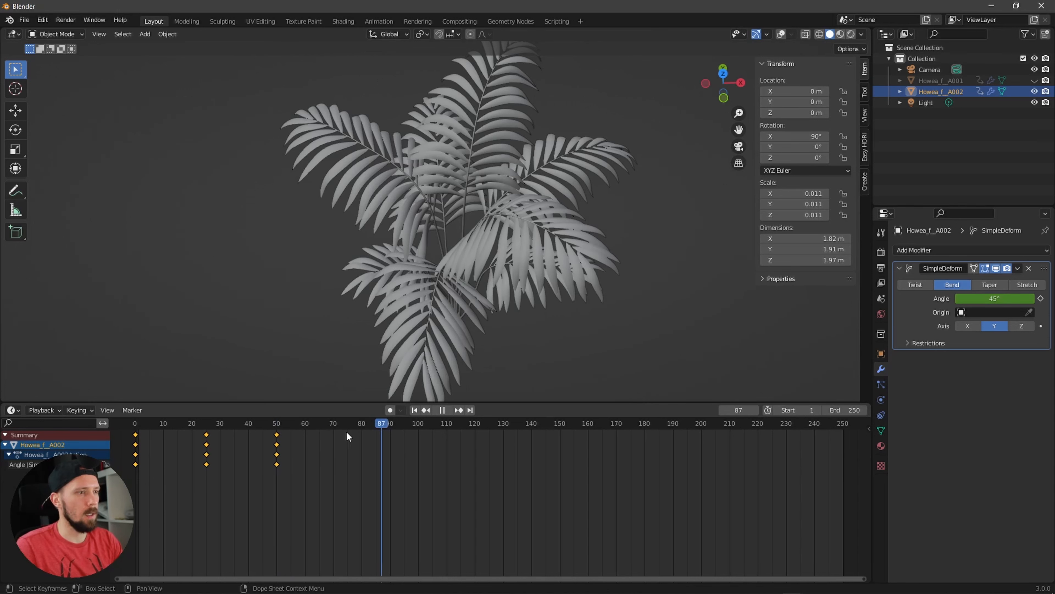
key("space")
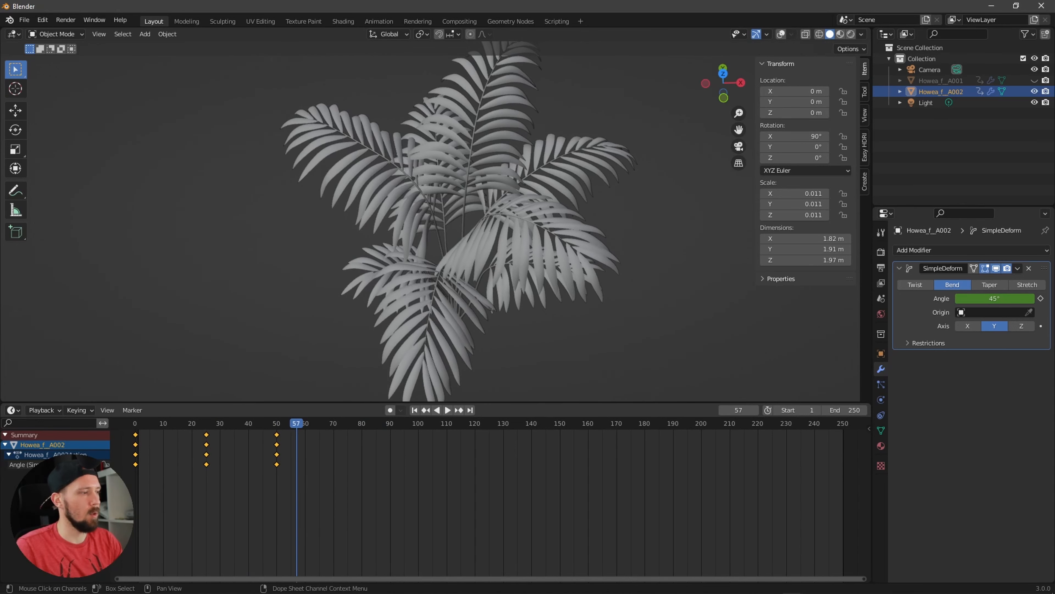
Reselect Howea_f__A002's angle channel with all its keyframes and make them cyclic.
left_click(194, 501)
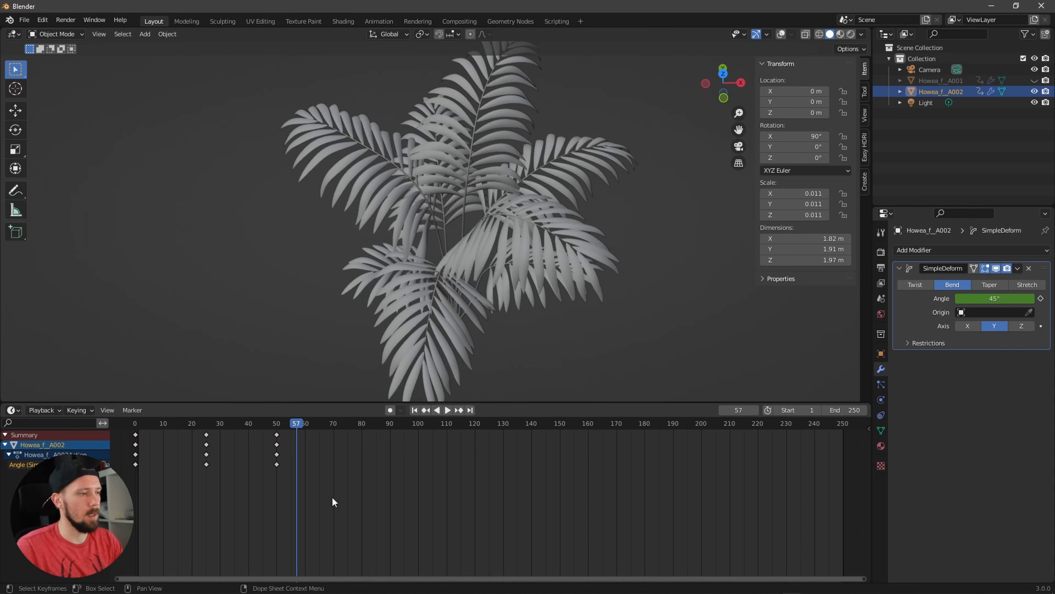
left_click_drag(318, 490, 113, 468)
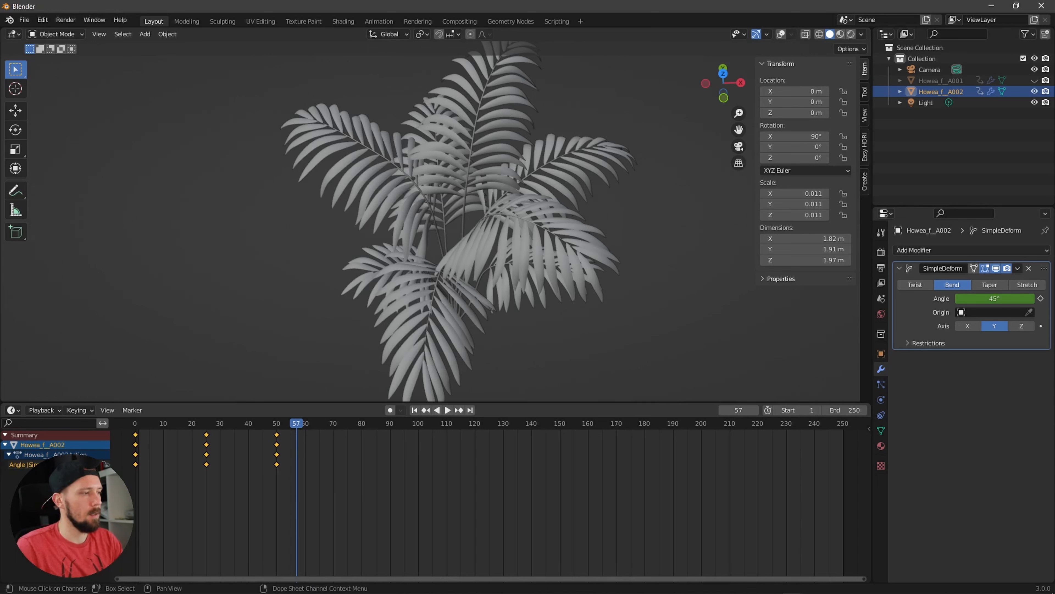
key("shift+e")
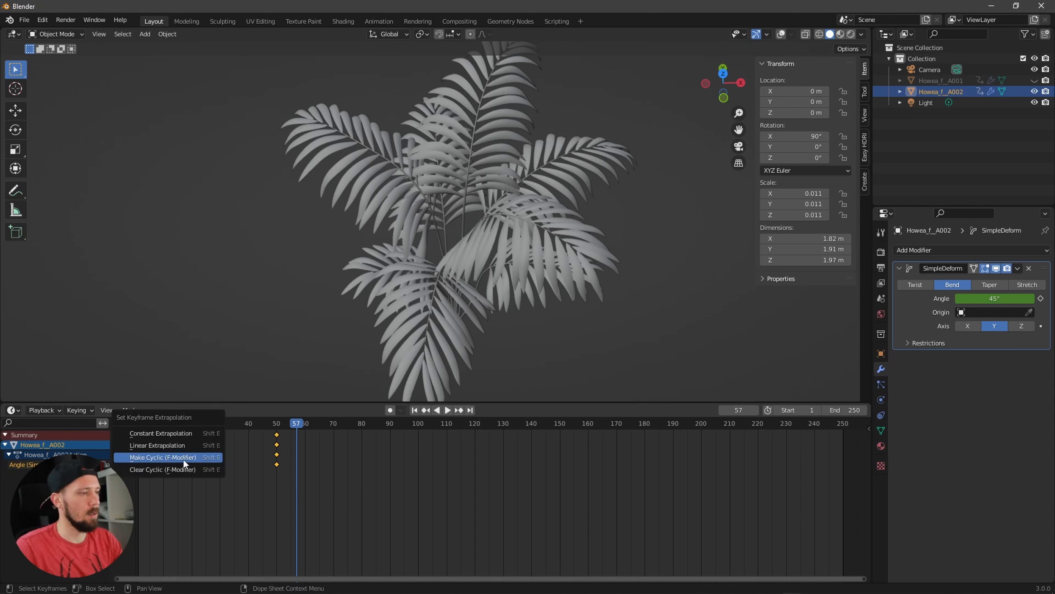
left_click(183, 459)
Play back the loop, shift Howea_f__A002's bend keyframes about 18 frames earlier and unhide Howea_f__A001.
left_click_drag(302, 420, 305, 455)
key("space")
left_click_drag(369, 427, 247, 451)
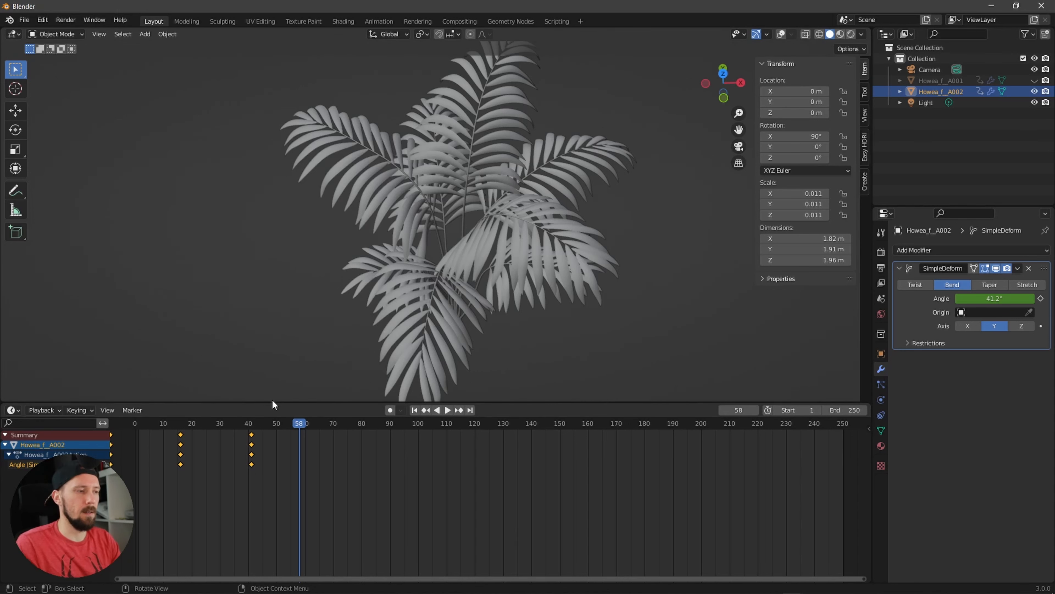
left_click_drag(285, 423, 227, 454)
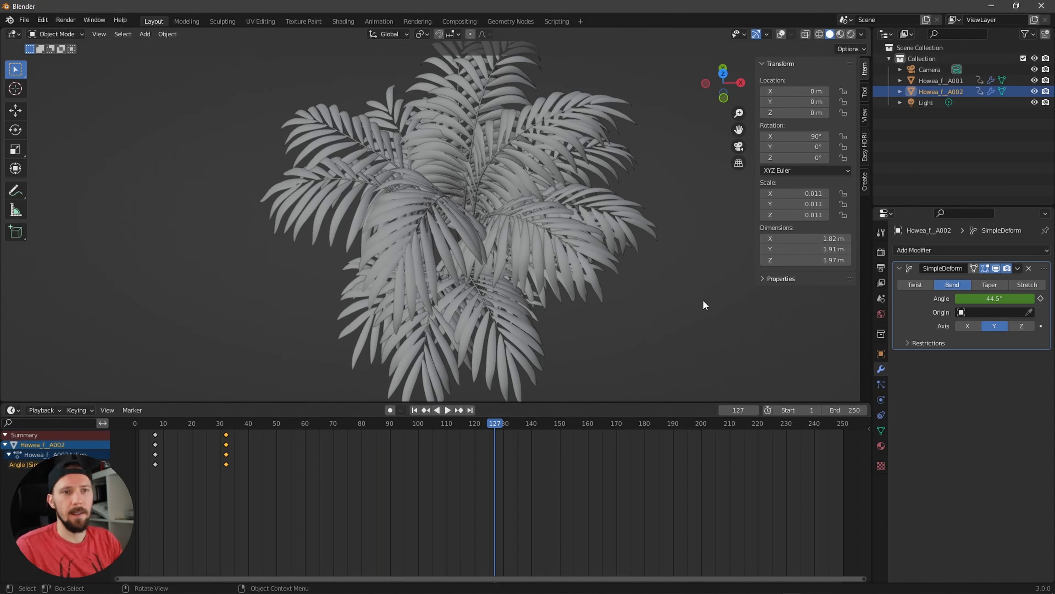
Move both palm objects into a new collection named _palm and exclude that collection from the view layer.
left_click(943, 80, "ctrl")
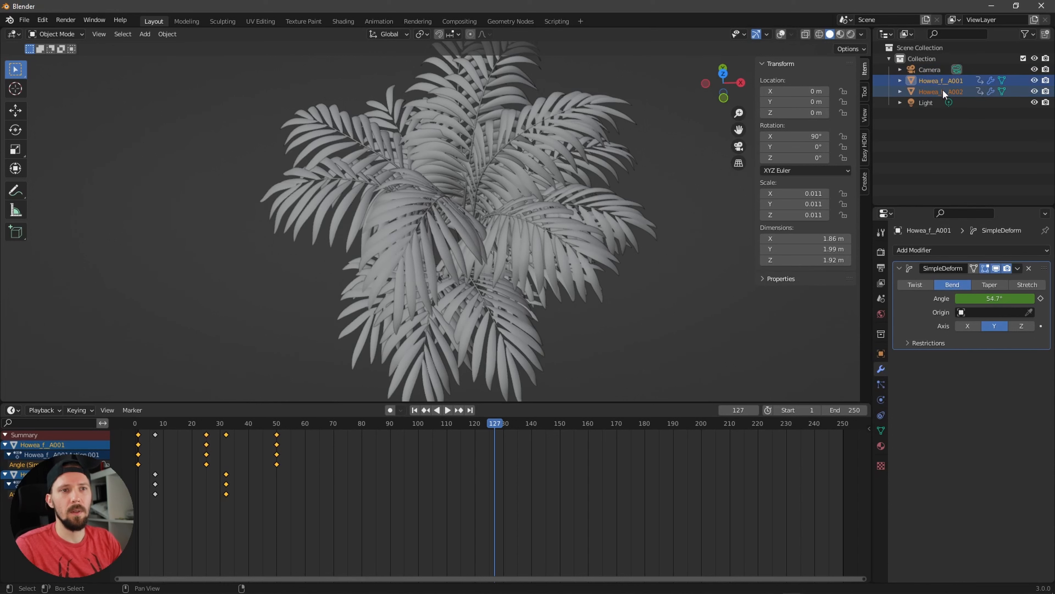
key("m")
left_click(921, 139)
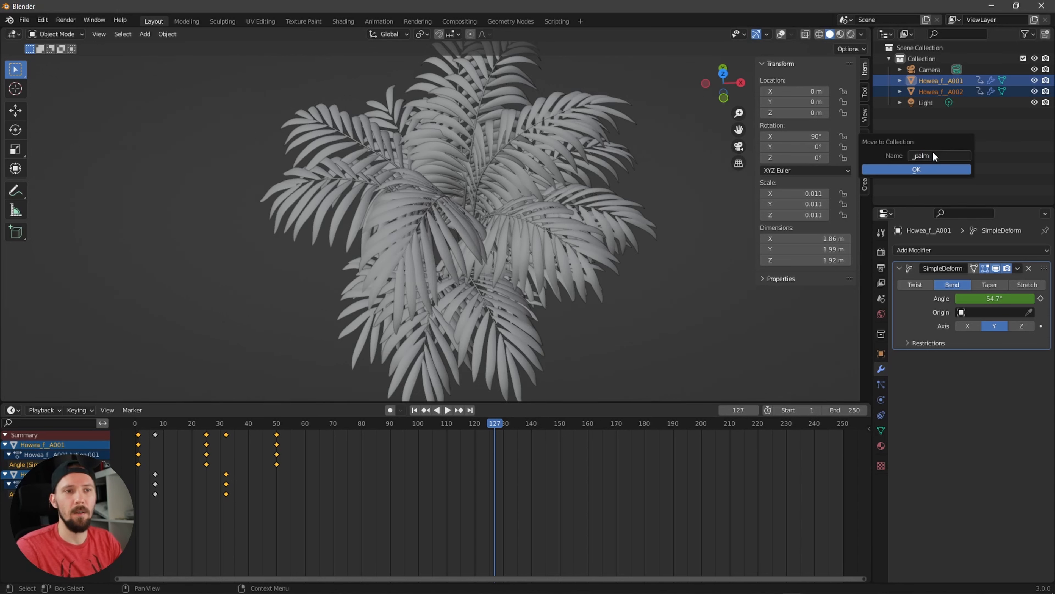
key("Return")
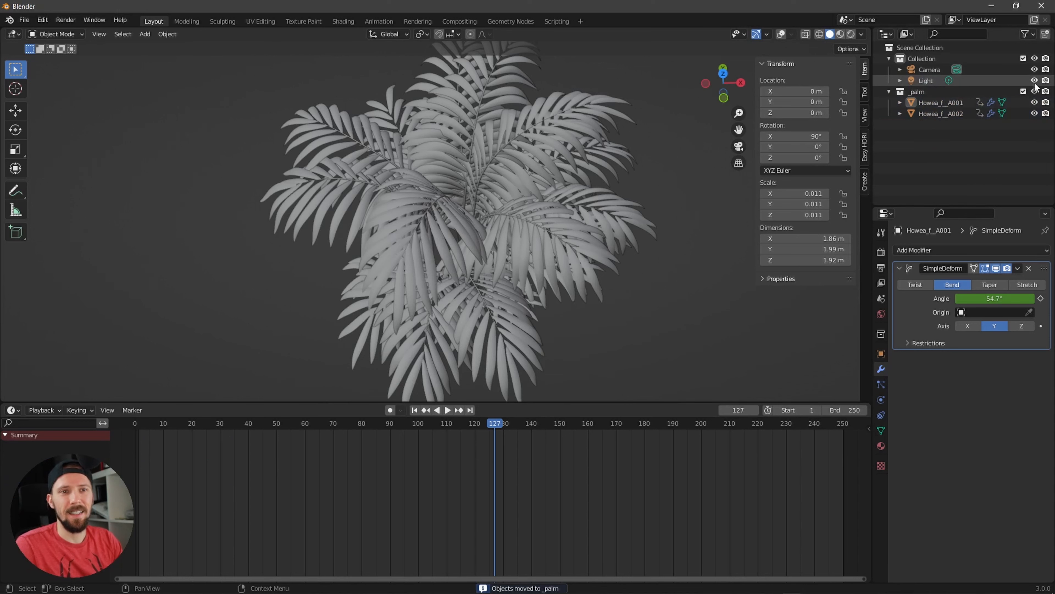
left_click(1023, 91)
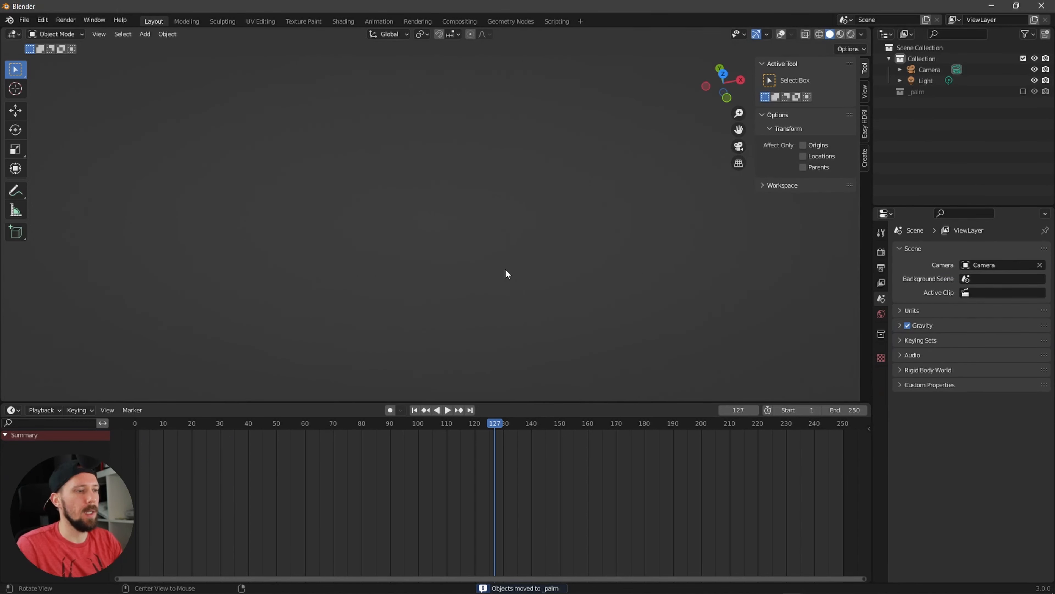
Add a mesh plane to the scene.
key("shift+a")
mouse_move(506, 269)
left_click(561, 268)
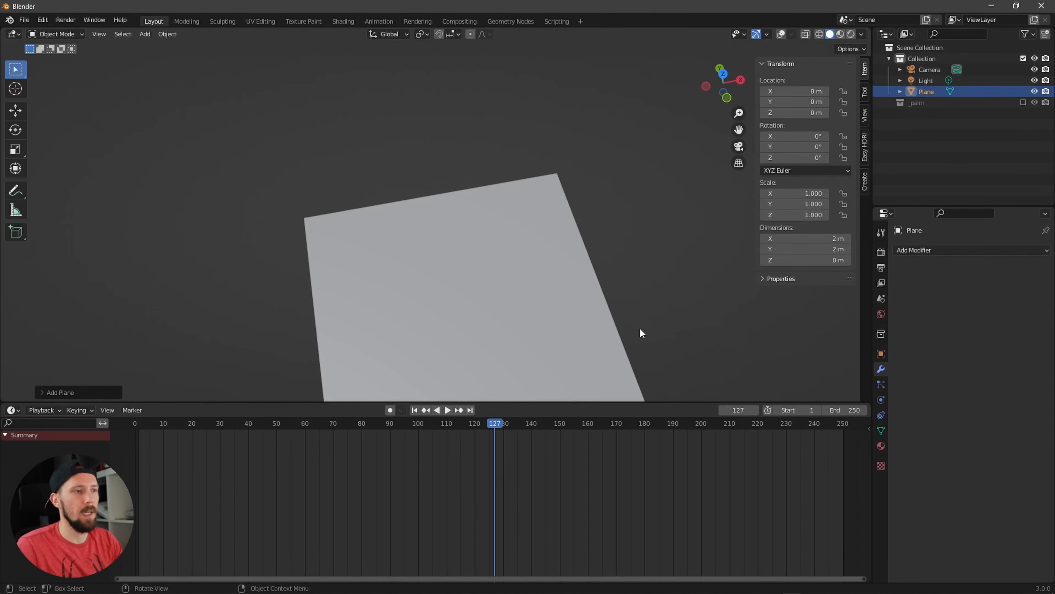
scroll(674, 263, "down", 3)
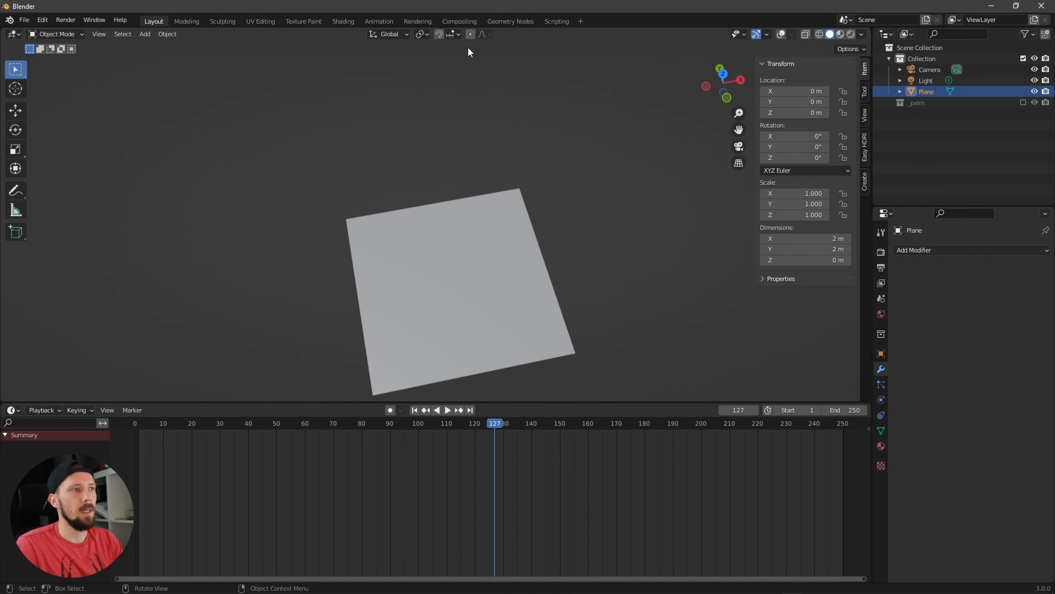
Switch to the Geometry Nodes workspace and add a Geometry Nodes modifier to the plane.
left_click(511, 23)
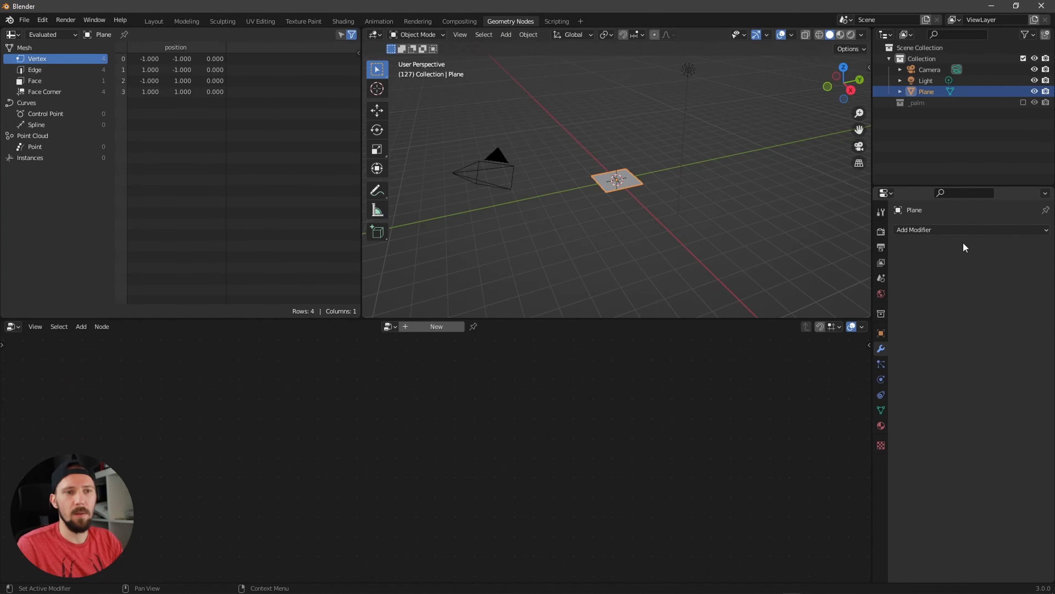
left_click(963, 231)
left_click(866, 336)
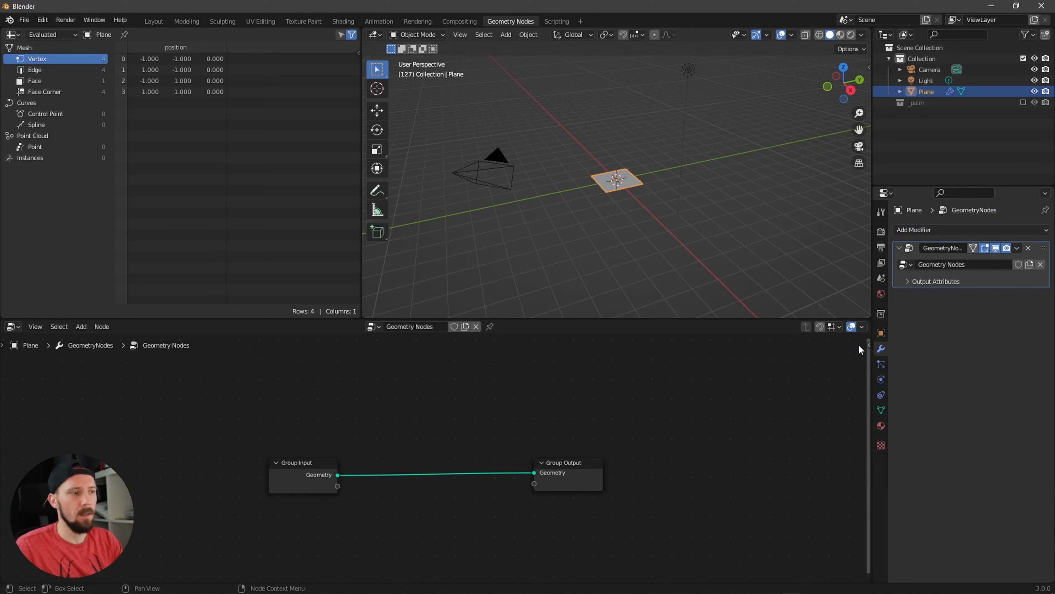
Insert an Instance on Points node into the link between Group Input and Group Output.
scroll(445, 421, "up", 1)
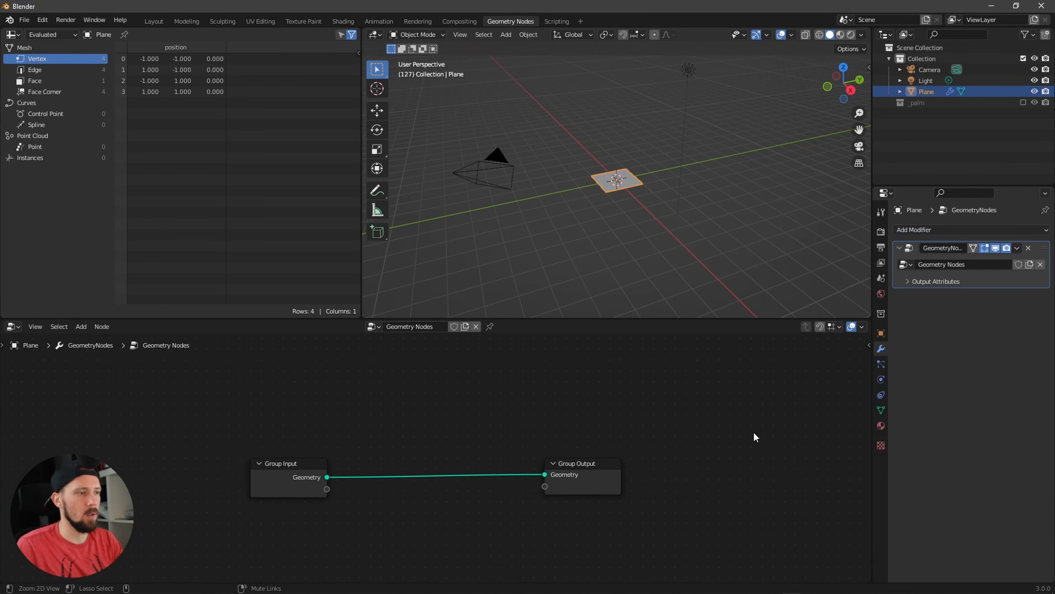
scroll(665, 419, "up", 2)
key("shift+a")
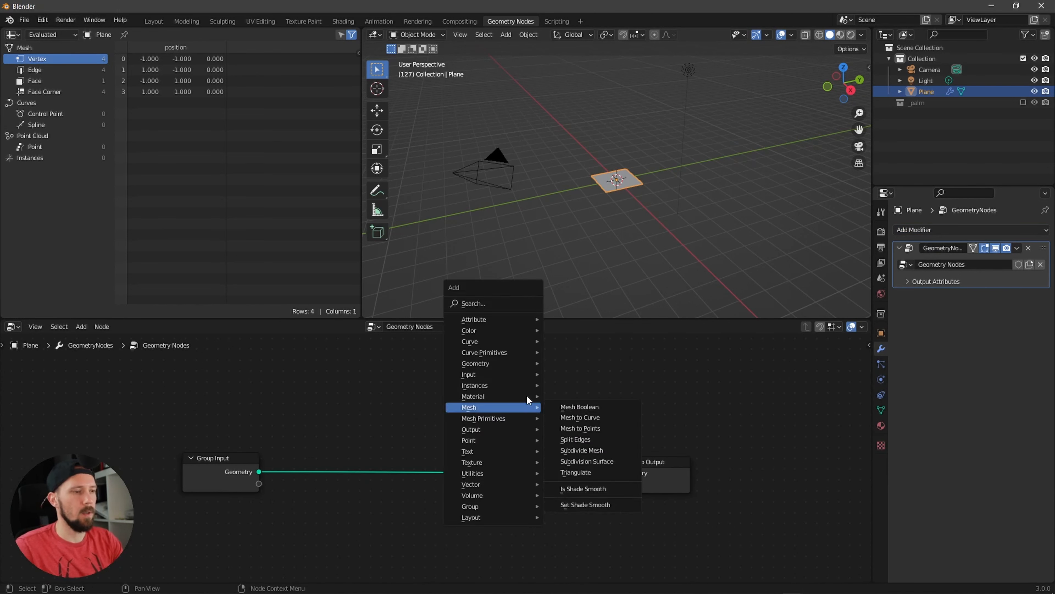
left_click(506, 303)
type("instamn")
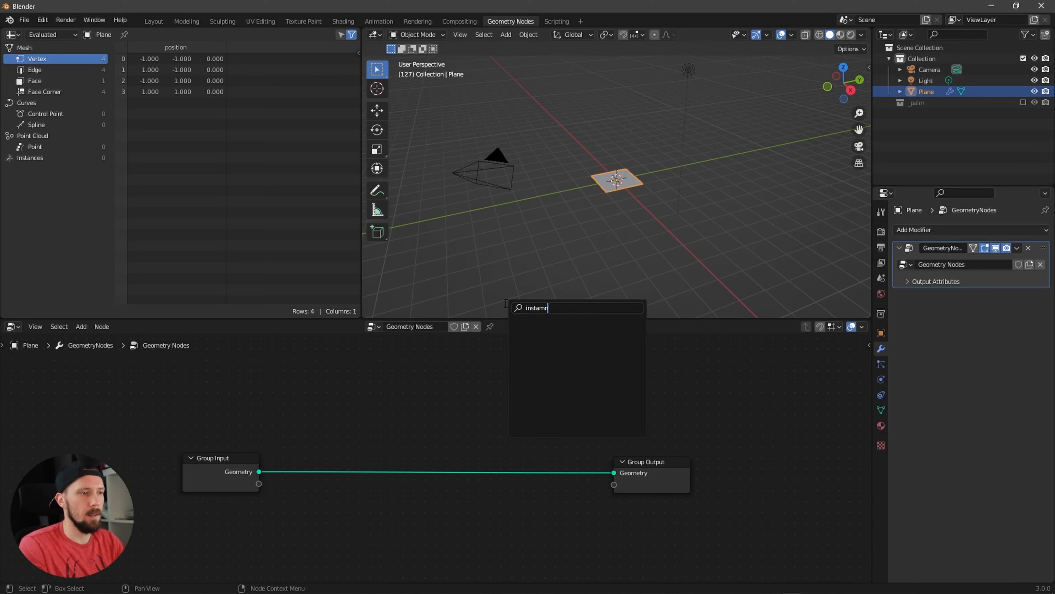
key("BackSpace")
key("BackSpace")
type("n")
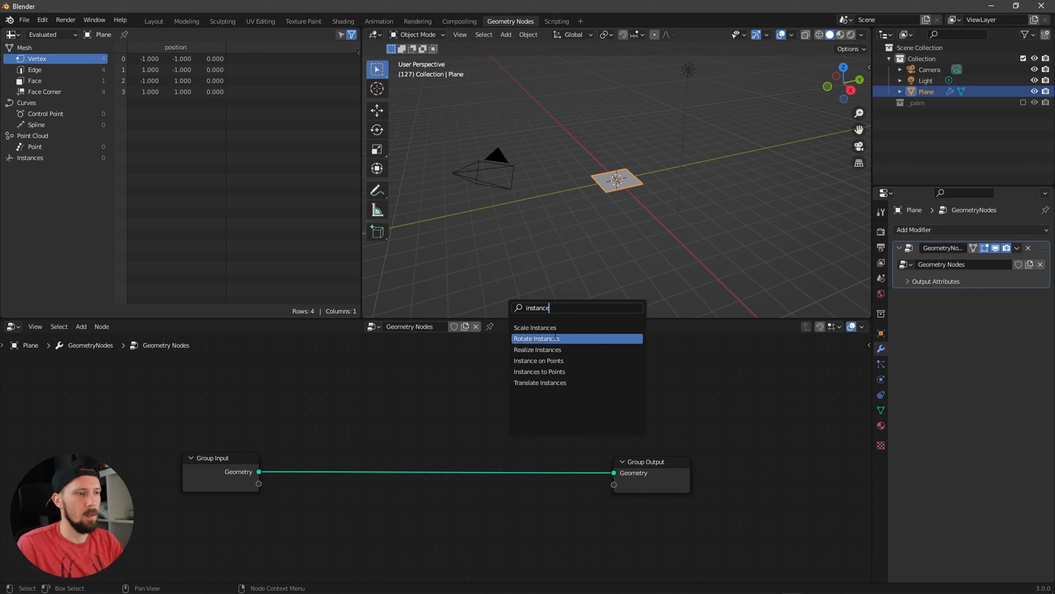
left_click(583, 360)
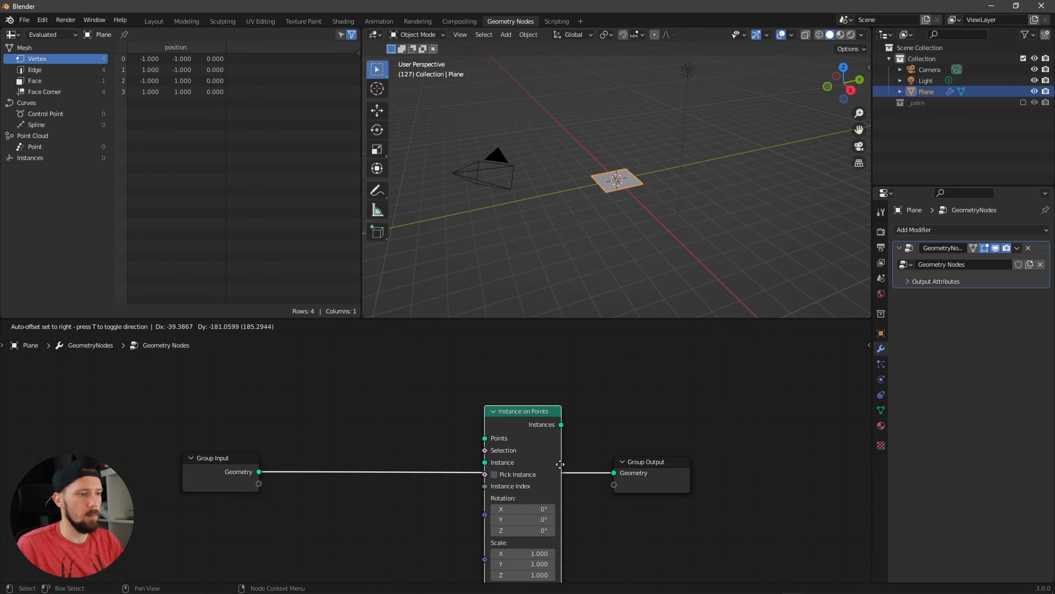
left_click(574, 442)
Move the Group Input node farther from Instance on Points and remove the link between the two nodes.
scroll(536, 441, "down", 2)
middle_click_drag(582, 480, 644, 450)
left_click_drag(337, 434, 272, 452)
scroll(457, 424, "down", 2)
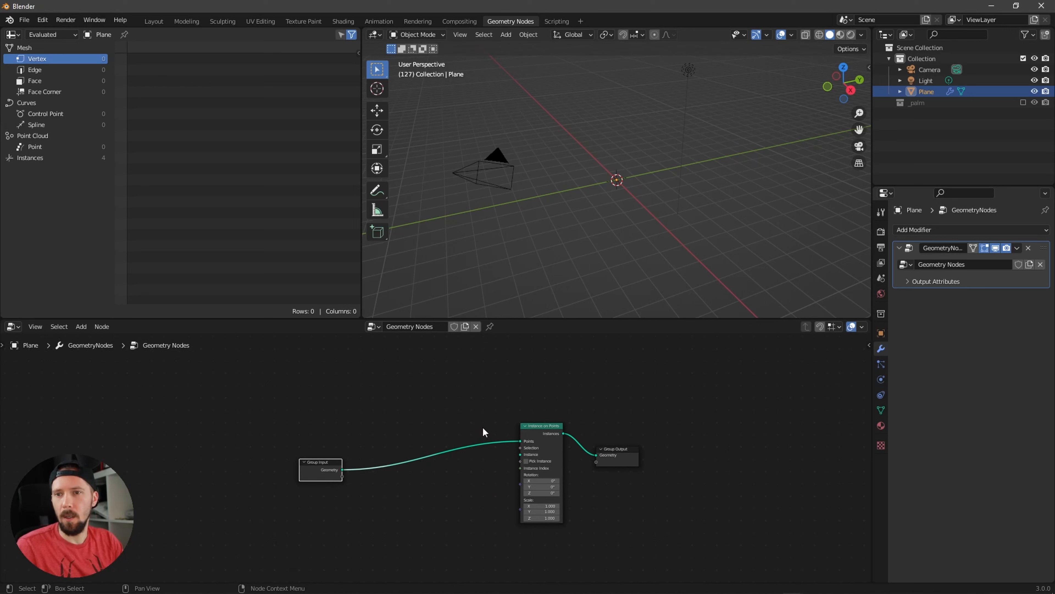
right_click_drag(437, 419, 447, 478, "shift")
key("x")
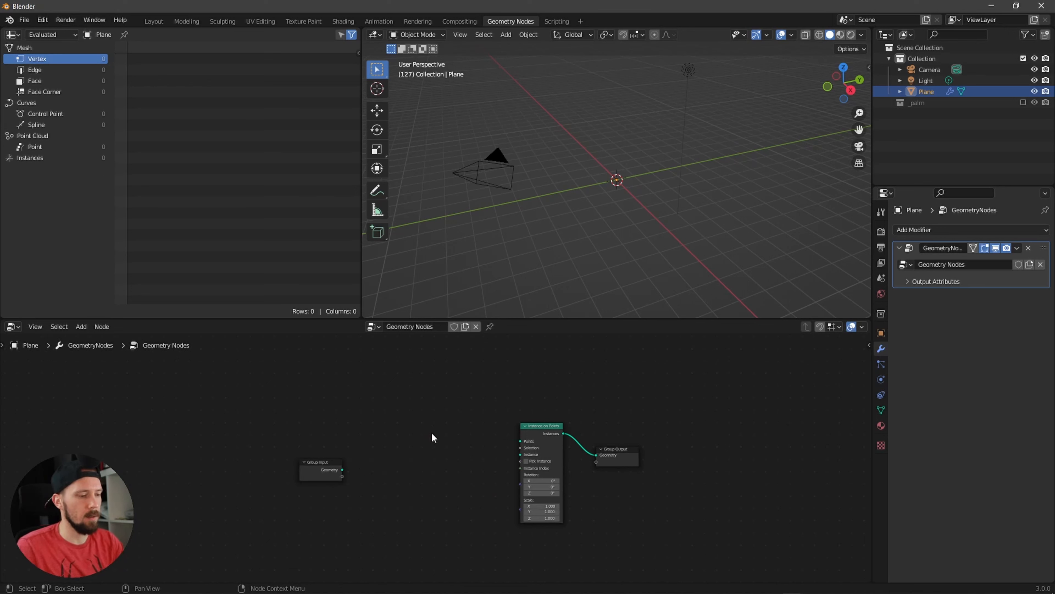
Add a Grid node and connect its Mesh output to the Points input of Instance on Points.
key("shift+a")
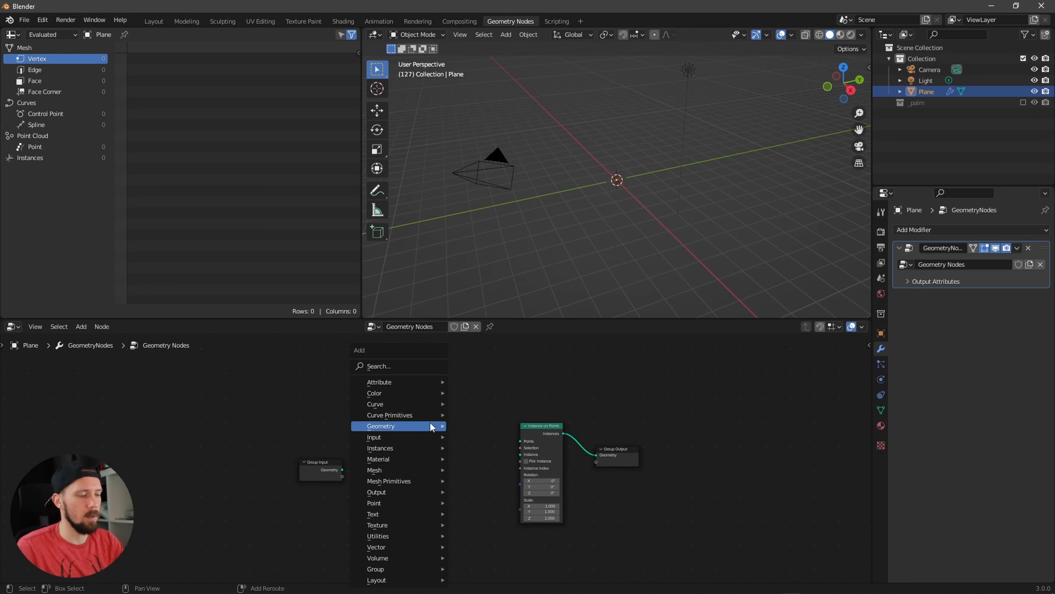
left_click(399, 366)
type("grid")
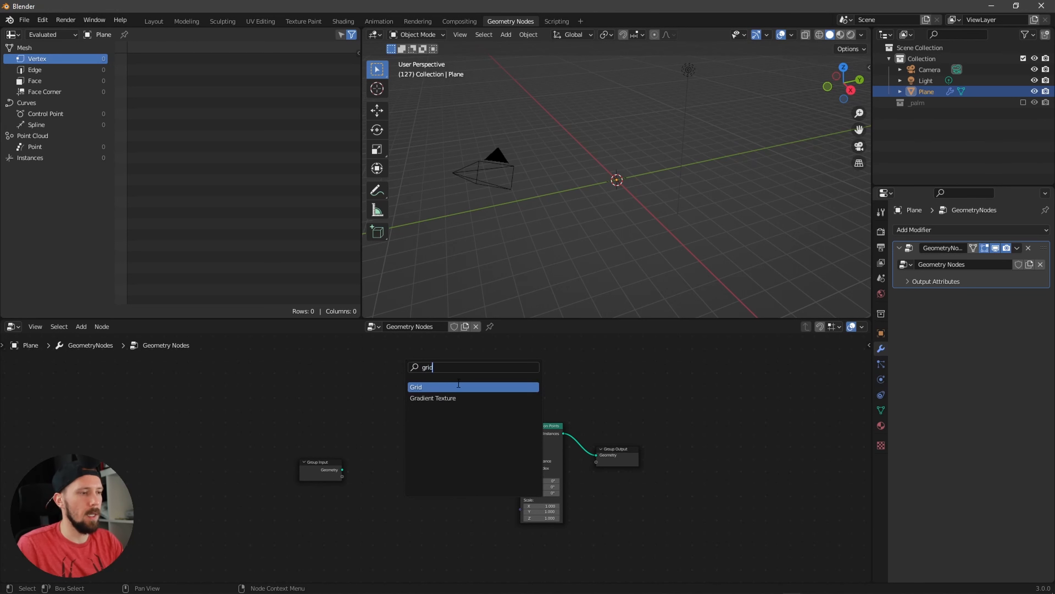
key("Return")
left_click(382, 378)
left_click_drag(373, 372, 520, 441)
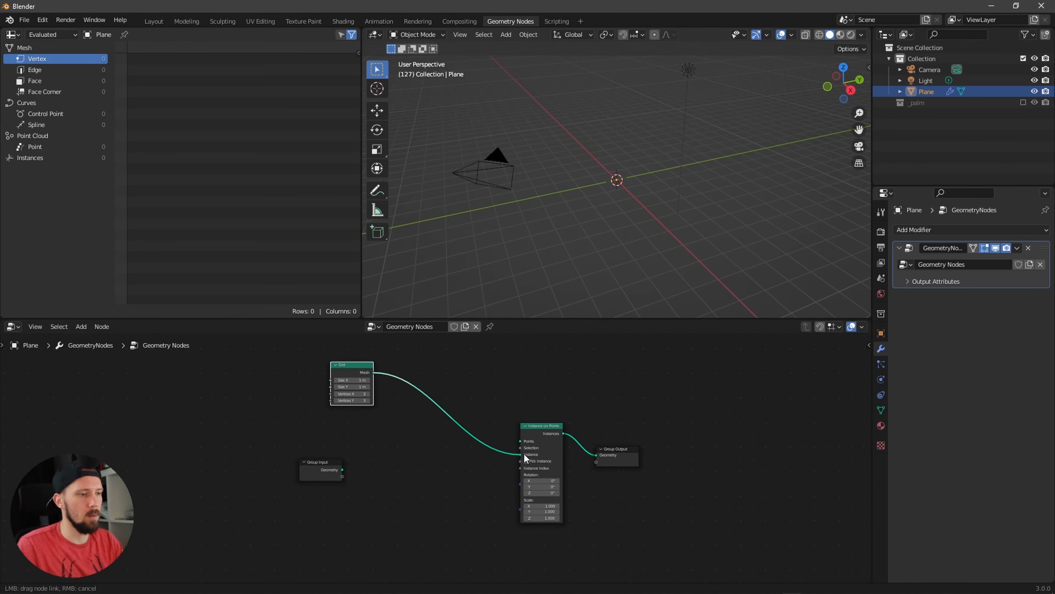
Add a Collection Info node below the Grid node, with the Group Input node moved clear of it.
middle_click_drag(430, 467, 475, 470)
key("shift+a")
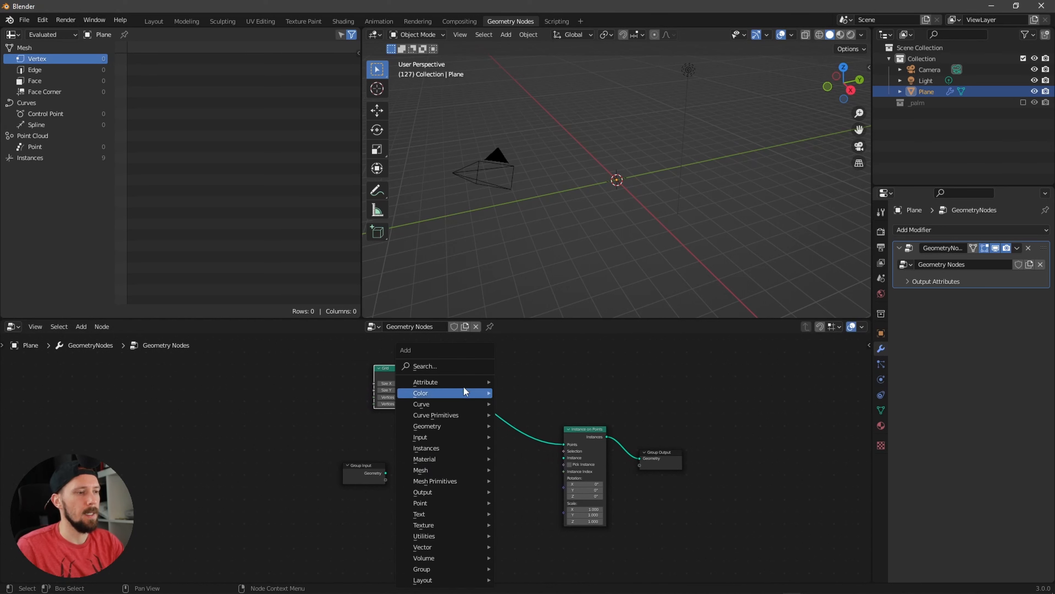
left_click(412, 366)
type("coll")
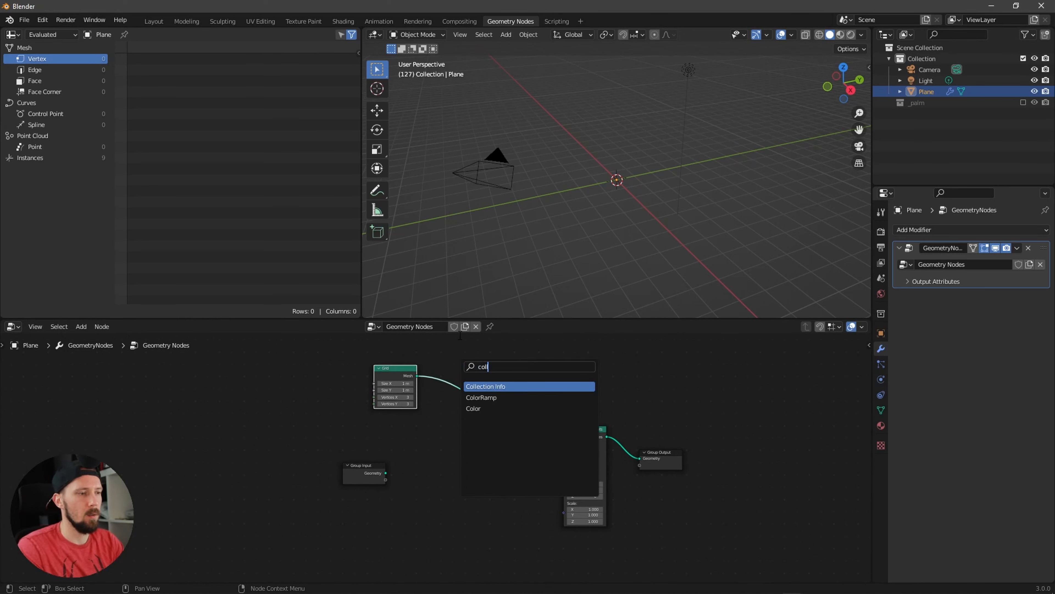
left_click(509, 389)
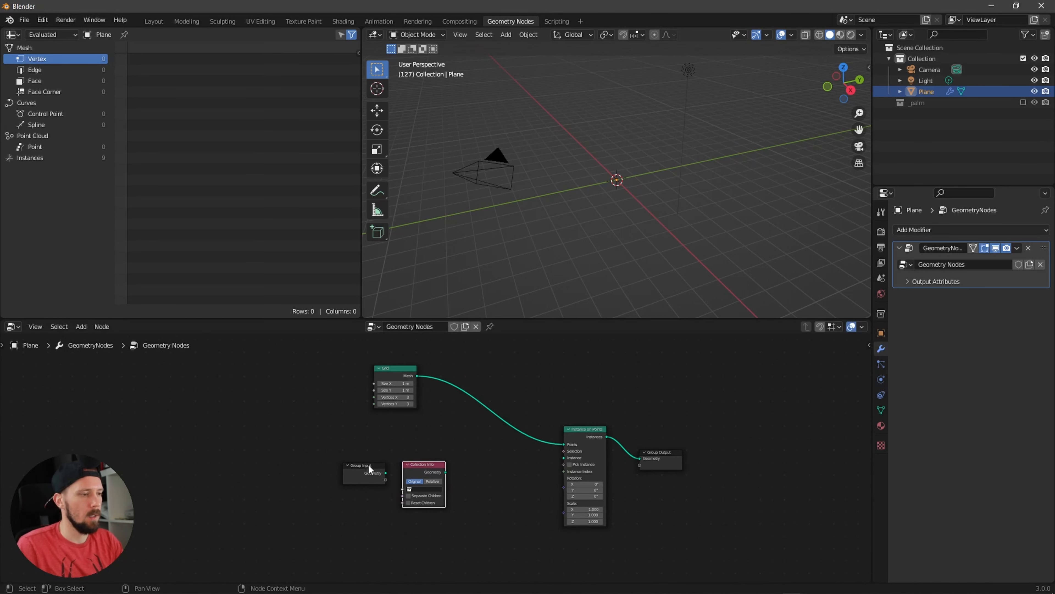
left_click(400, 473)
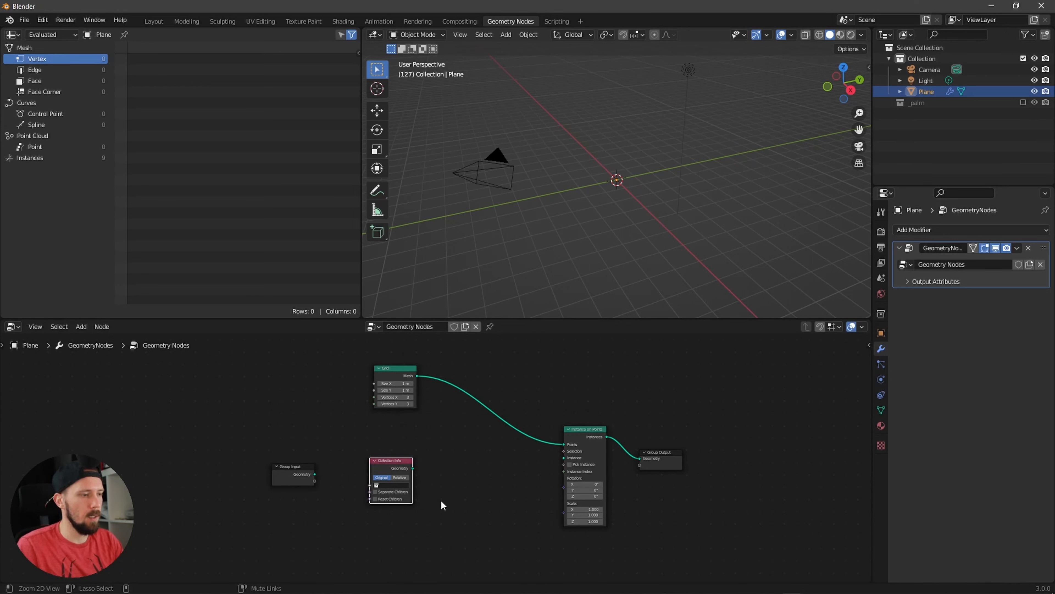
Set the Collection Info node to the _palm collection and connect its Geometry output to the Instance input of Instance on Points.
scroll(441, 502, "up", 2)
scroll(483, 481, "down", 1, "shift")
left_click(371, 476)
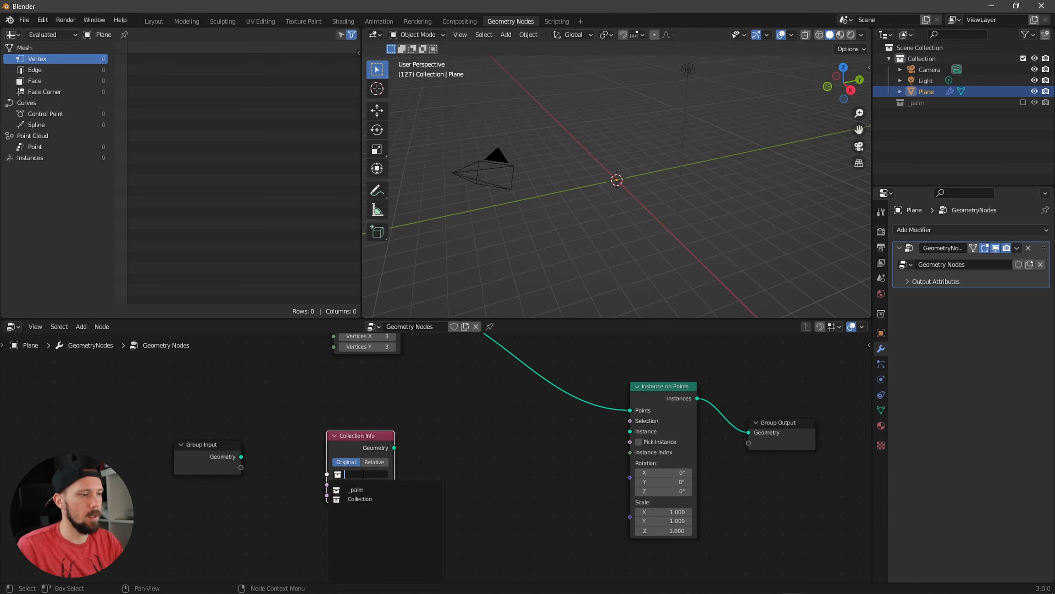
left_click(353, 495)
middle_click_drag(466, 491, 438, 515)
left_click_drag(366, 472, 602, 456)
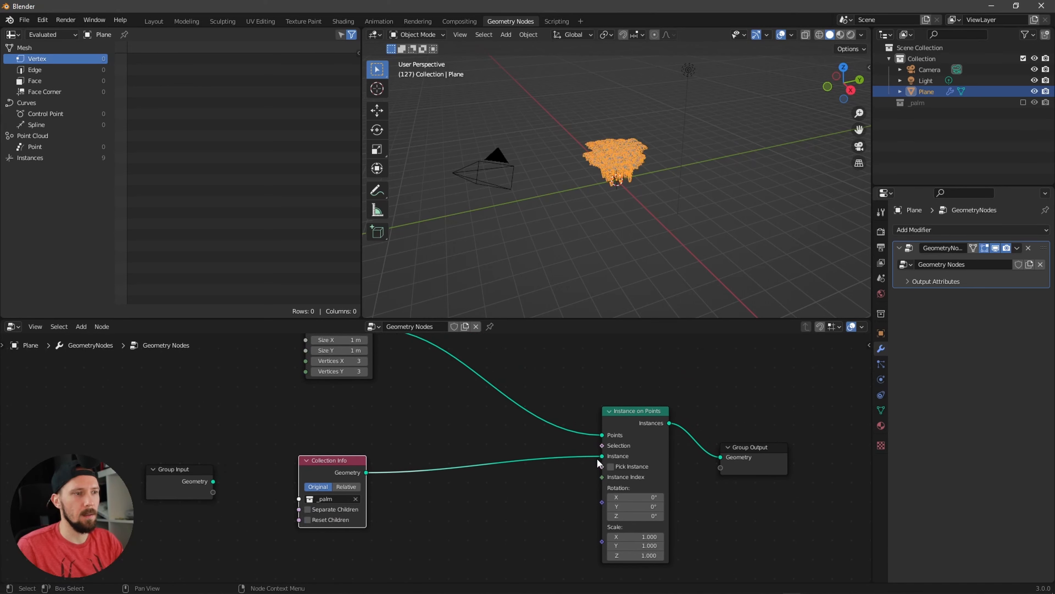
Enable Separate Children on Collection Info and Pick Instance on Instance on Points.
scroll(660, 208, "up", 2)
middle_click_drag(626, 230, 650, 257)
scroll(741, 190, "up", 3)
scroll(675, 229, "down", 2)
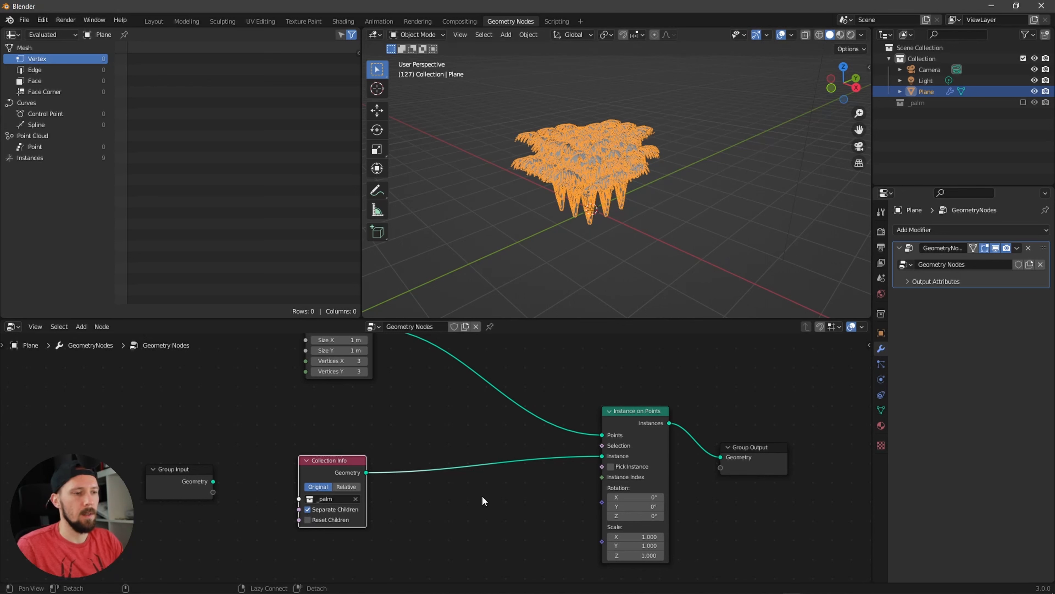
middle_click_drag(620, 474, 617, 460)
left_click(607, 452)
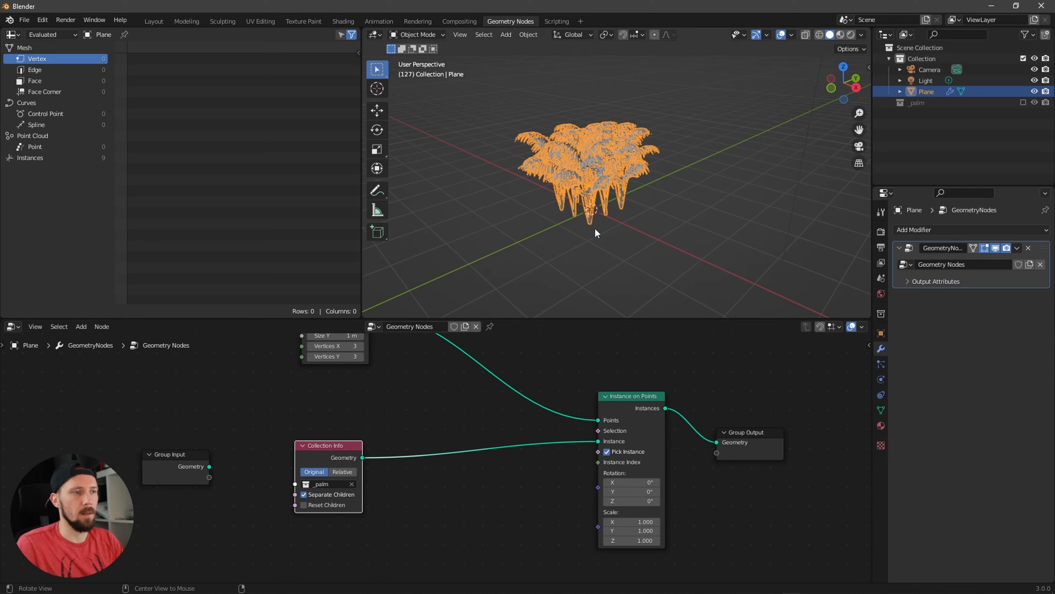
Turn off the viewport overlays and spread the grid to about 3.3 m by 4.8 m.
left_click(781, 35)
middle_click_drag(618, 208, 661, 215)
scroll(557, 361, "down", 3)
middle_click_drag(540, 356, 542, 396)
left_click_drag(363, 389, 389, 393)
mouse_move(595, 258)
middle_mouse_down()
mouse_move(584, 272)
mouse_move(612, 263)
middle_mouse_up()
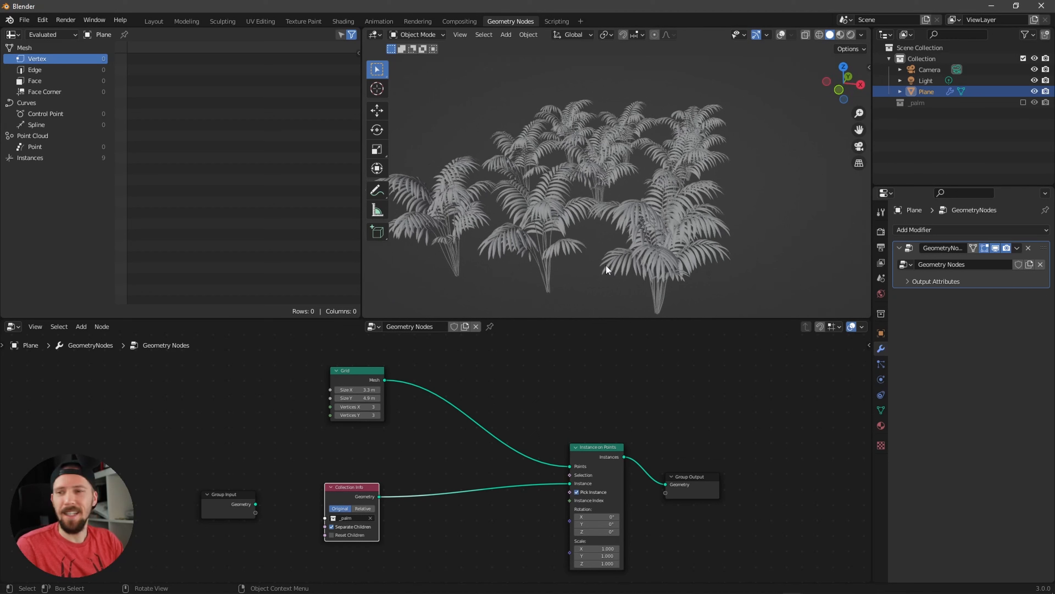
Set the Grid node's Size X to 7 m and Size Y to 7.5 m.
left_click(371, 389)
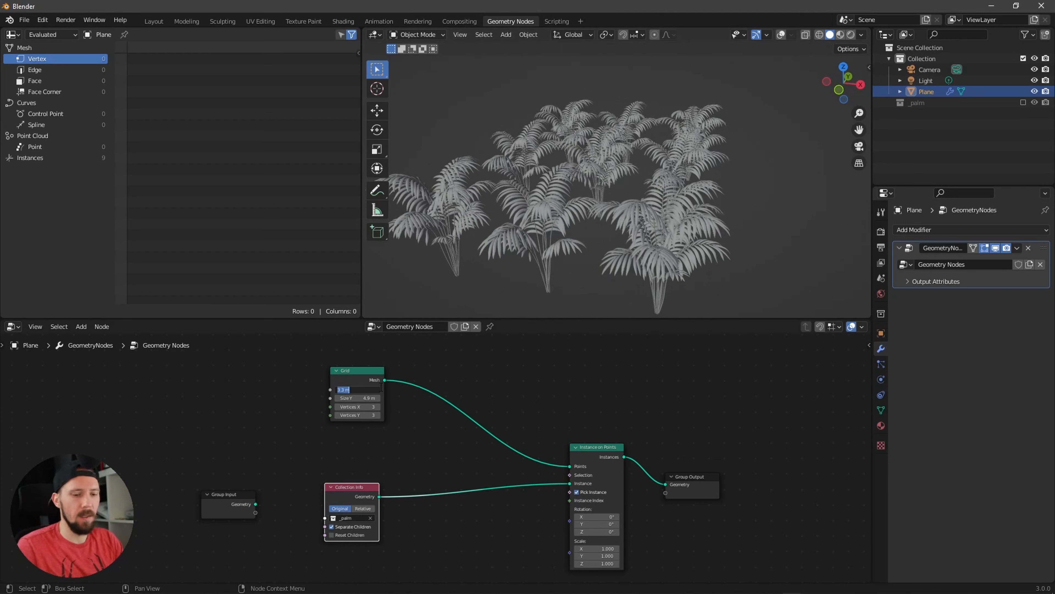
type("7")
key("Return")
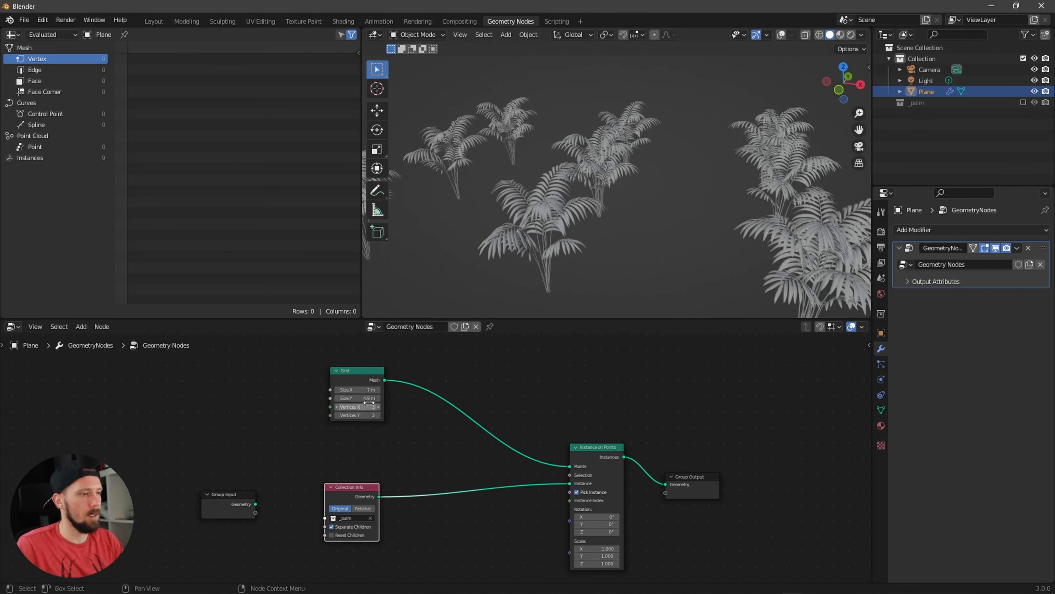
left_click(377, 398)
type("7.5")
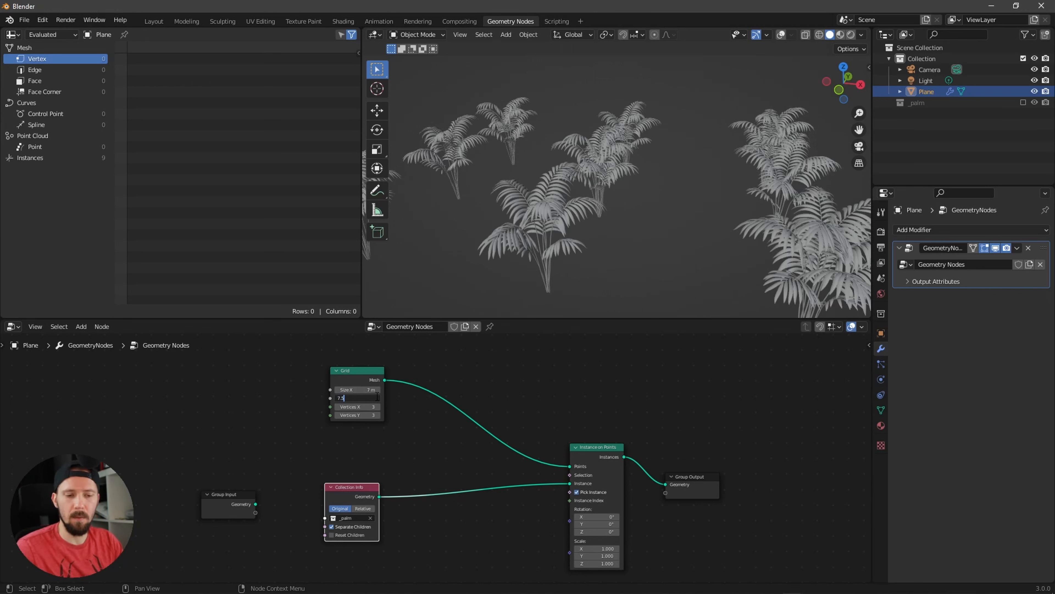
key("Return")
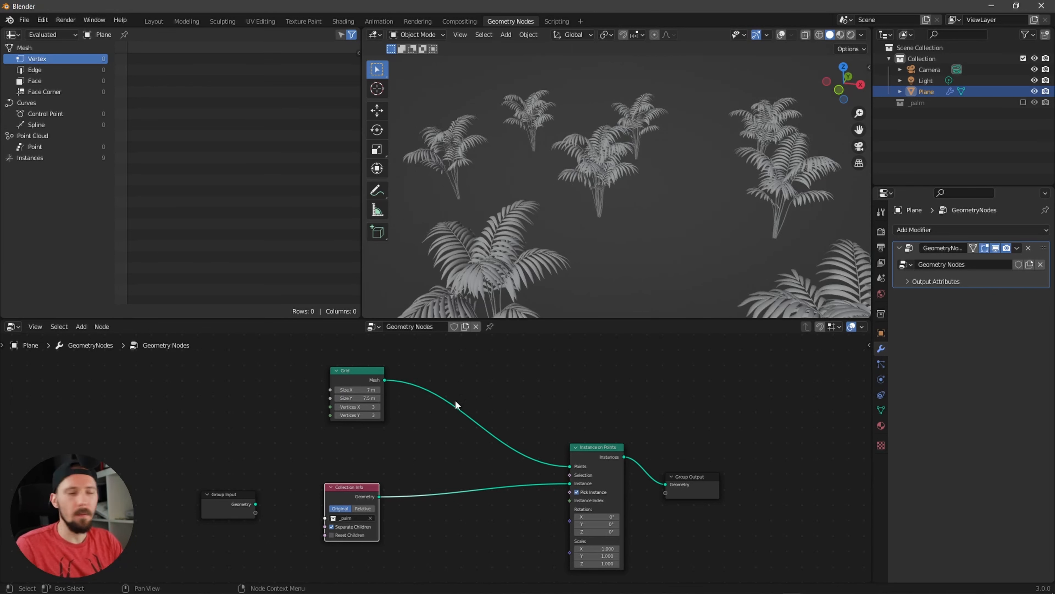
Set the Grid node's Vertices X to 16 and Vertices Y to 8.
left_click(374, 406)
type("16")
key("Tab")
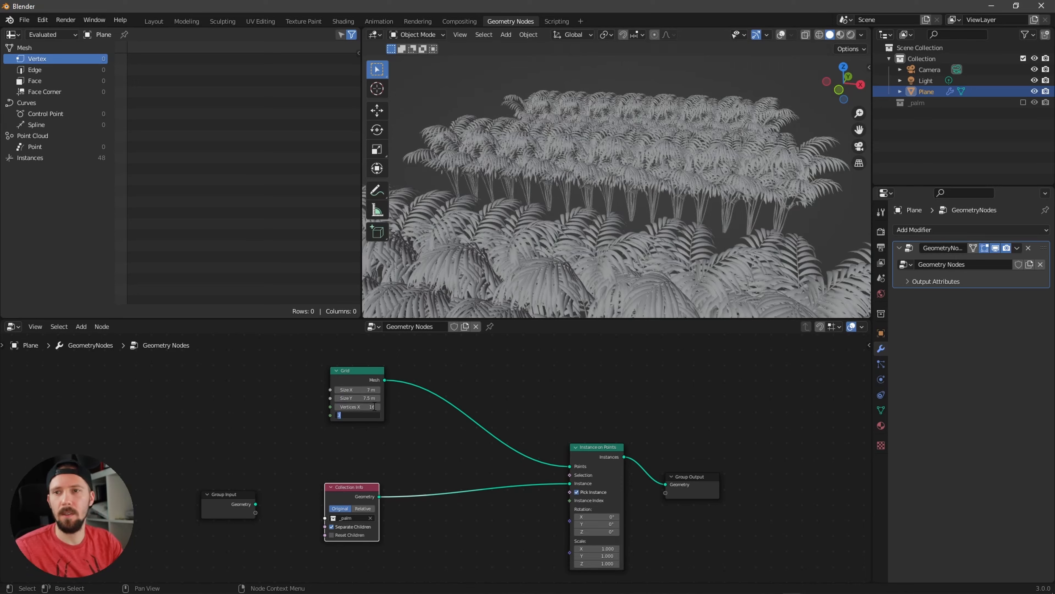
type("8")
key("Return")
scroll(616, 274, "down", 3)
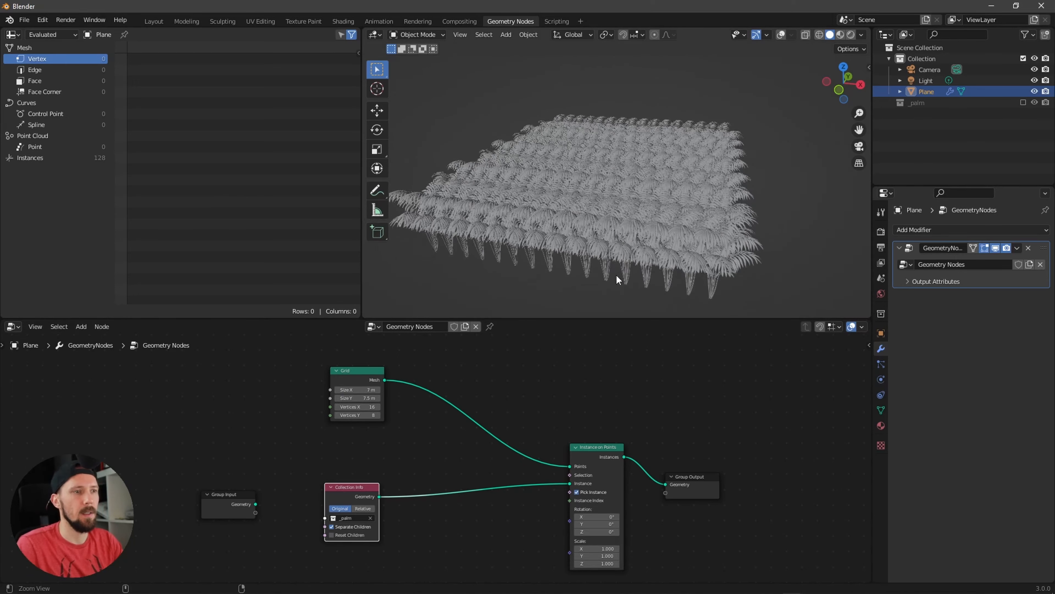
middle_click_drag(616, 274, 649, 253)
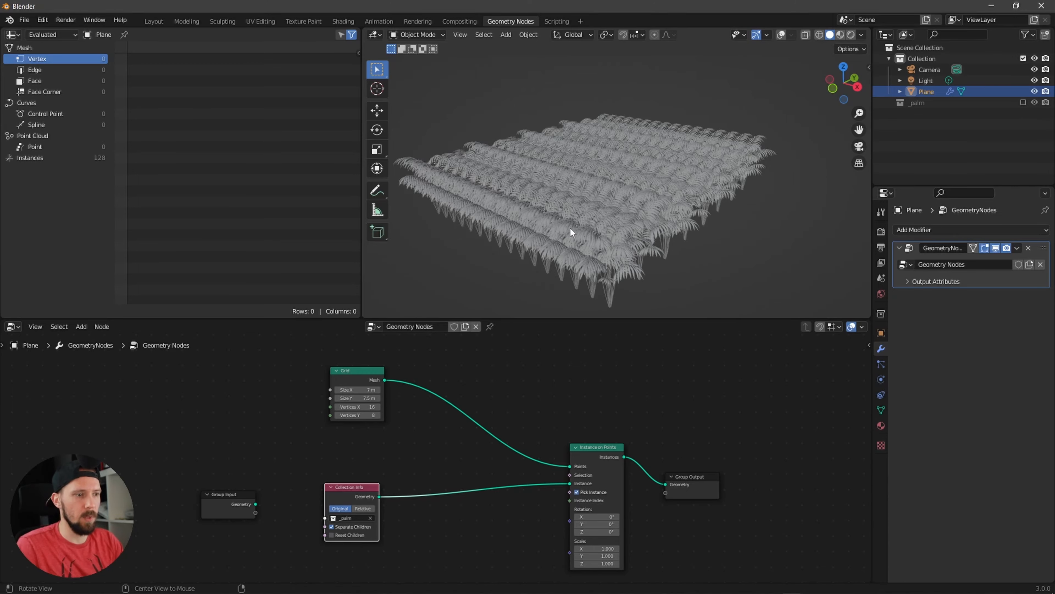
middle_click_drag(571, 232, 645, 239)
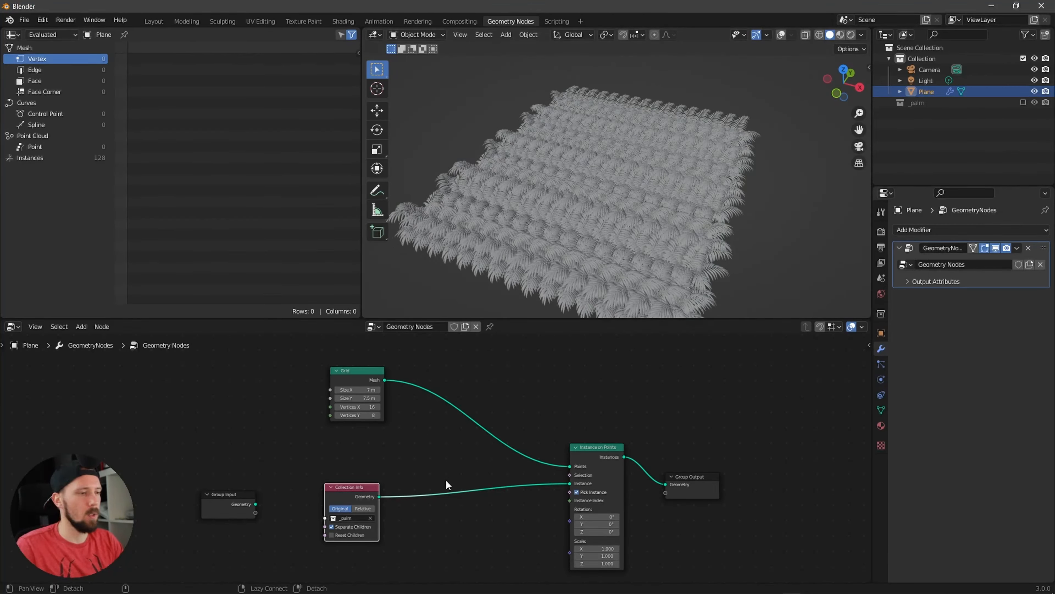
Add a Random Value node below Collection Info and connect its Value output to Instance Index on Instance on Points.
left_click_drag(353, 484, 354, 433)
left_click_drag(412, 494, 424, 452, "alt")
key("shift+a")
left_click(365, 366)
type("r")
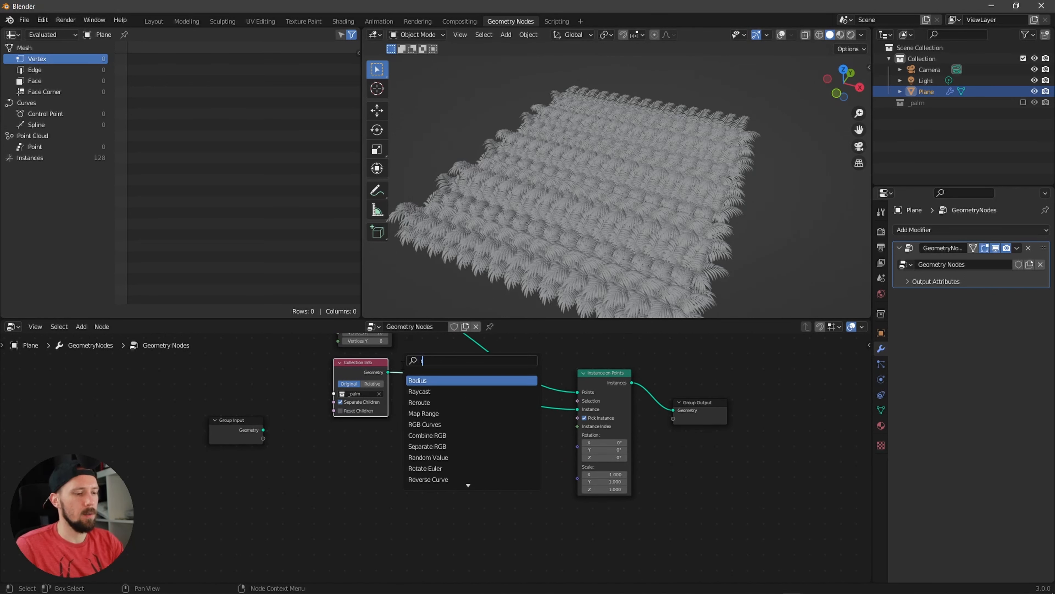
type("and")
left_click(443, 379)
left_click(430, 452)
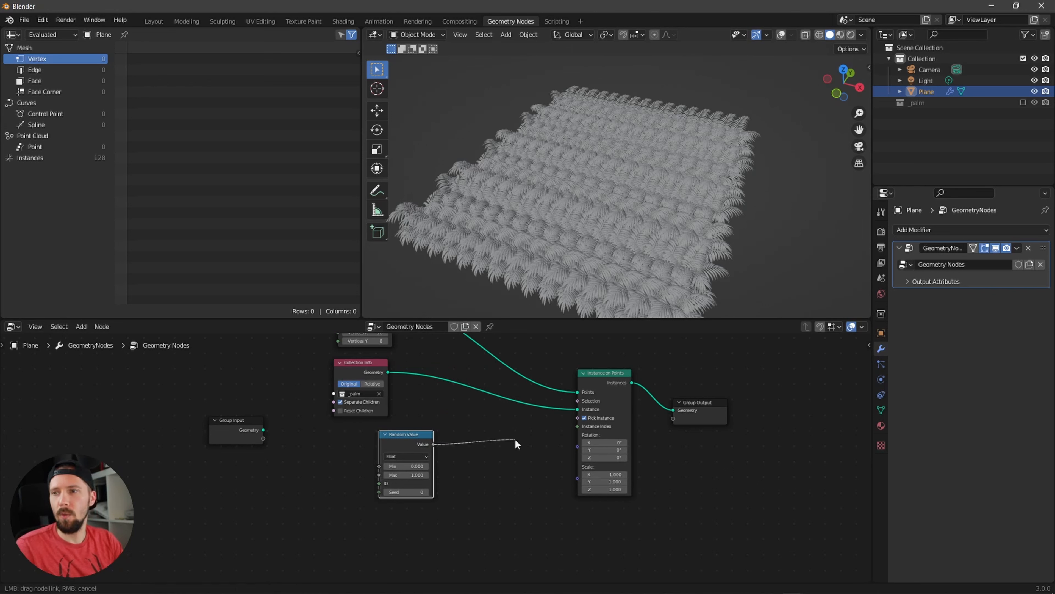
left_click_drag(515, 439, 578, 425)
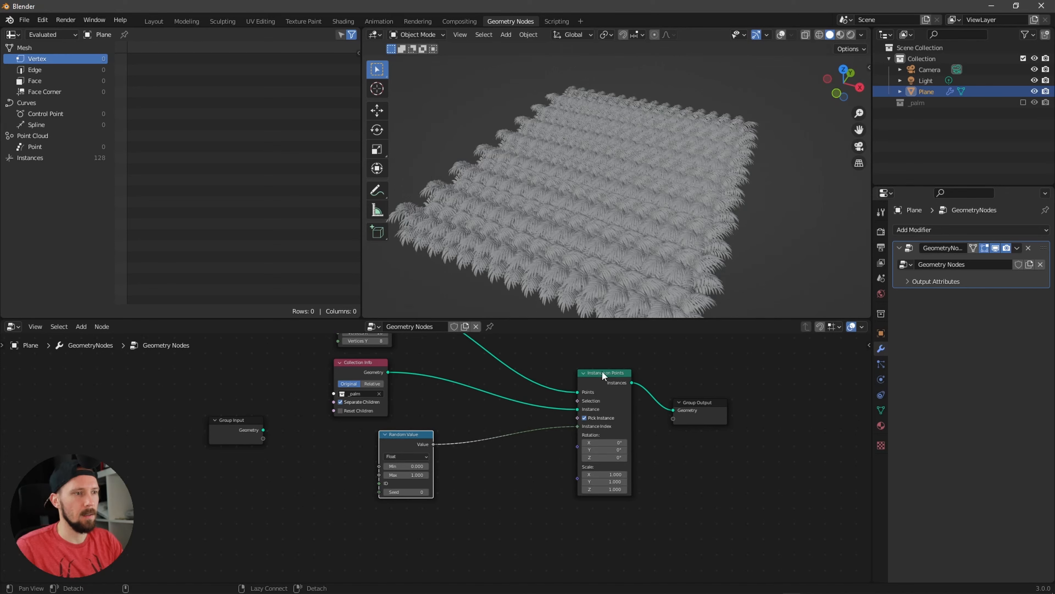
Set the Random Value node's Min to 9 and Max to 0.5 to vary the picked palms.
middle_click_drag(624, 255, 603, 240)
scroll(602, 240, "up", 1)
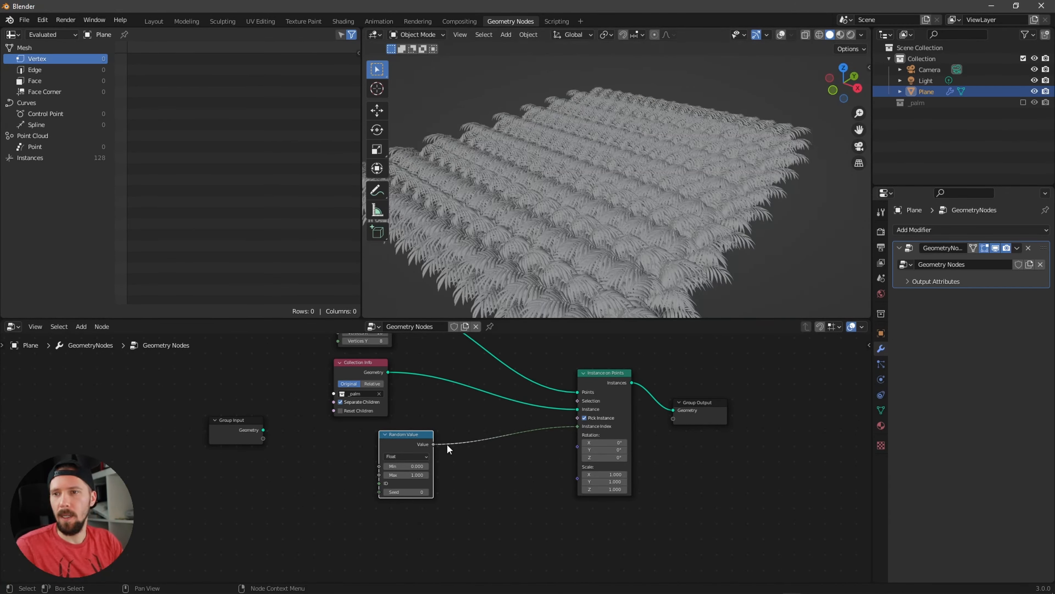
left_click(415, 466)
type("9")
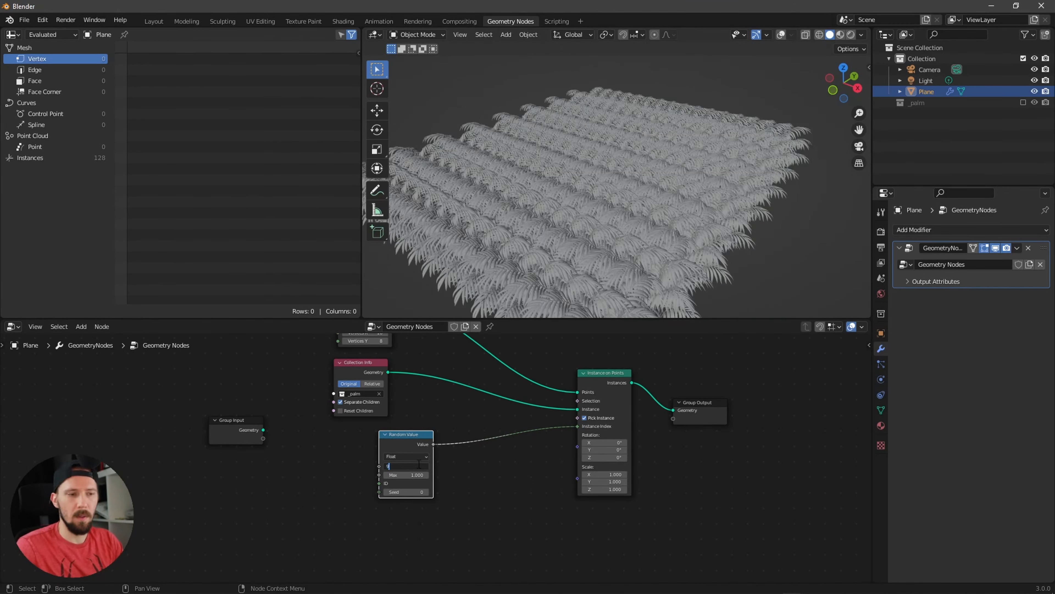
key("Return")
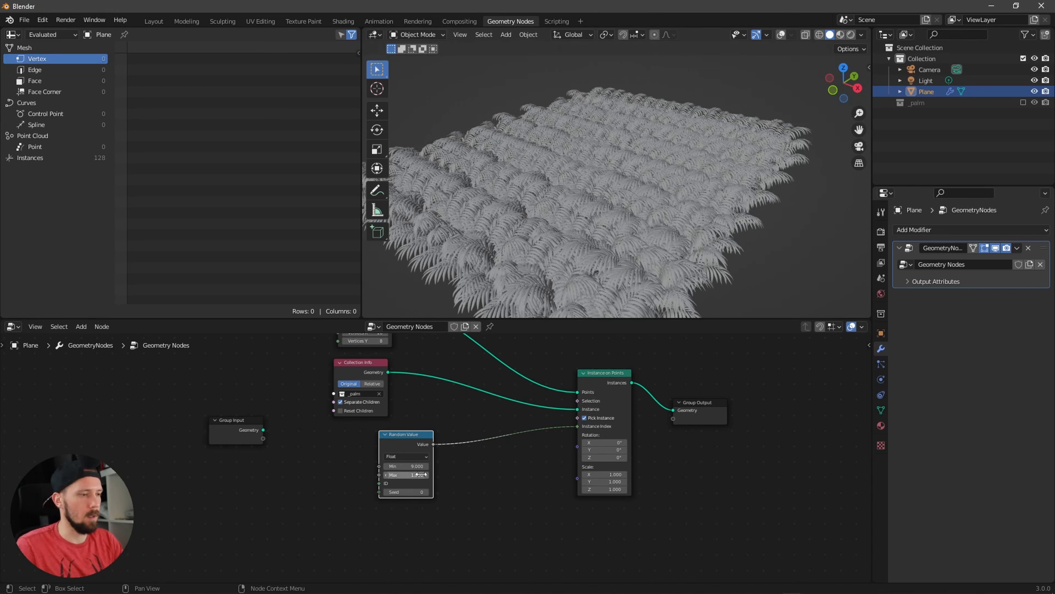
left_click_drag(414, 474, 409, 474)
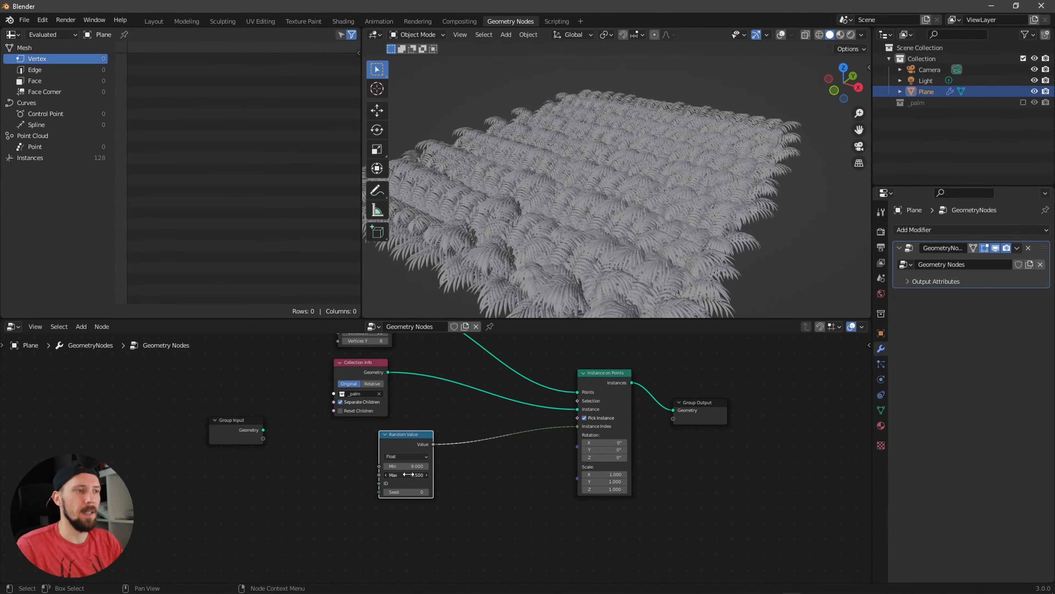
middle_click_drag(610, 304, 648, 266)
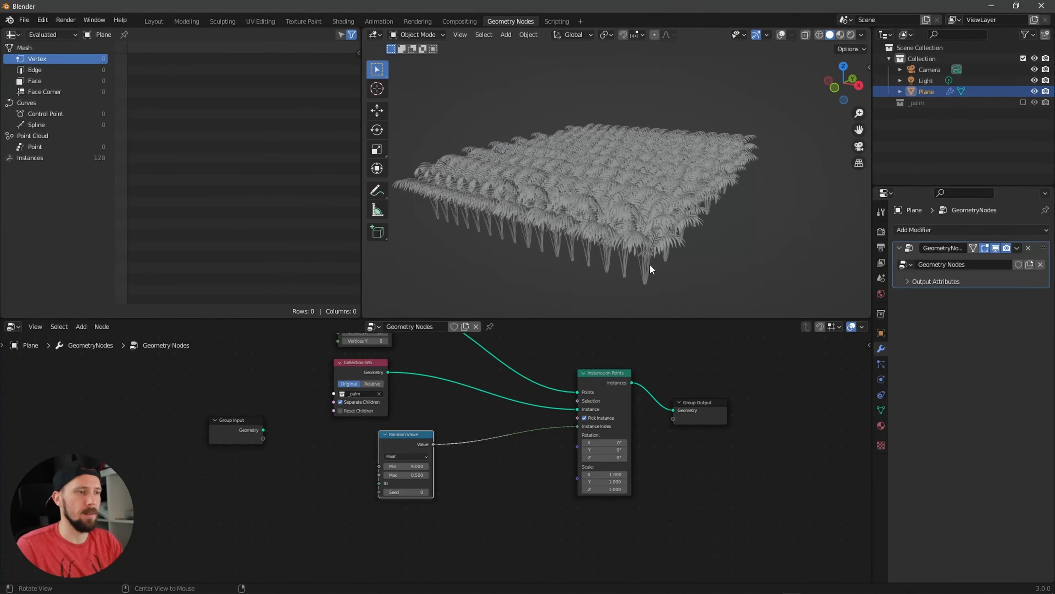
Move the Random Value node up closer to the Collection Info node.
left_click_drag(419, 434, 431, 416)
middle_click_drag(562, 460, 528, 476)
scroll(498, 489, "down", 4)
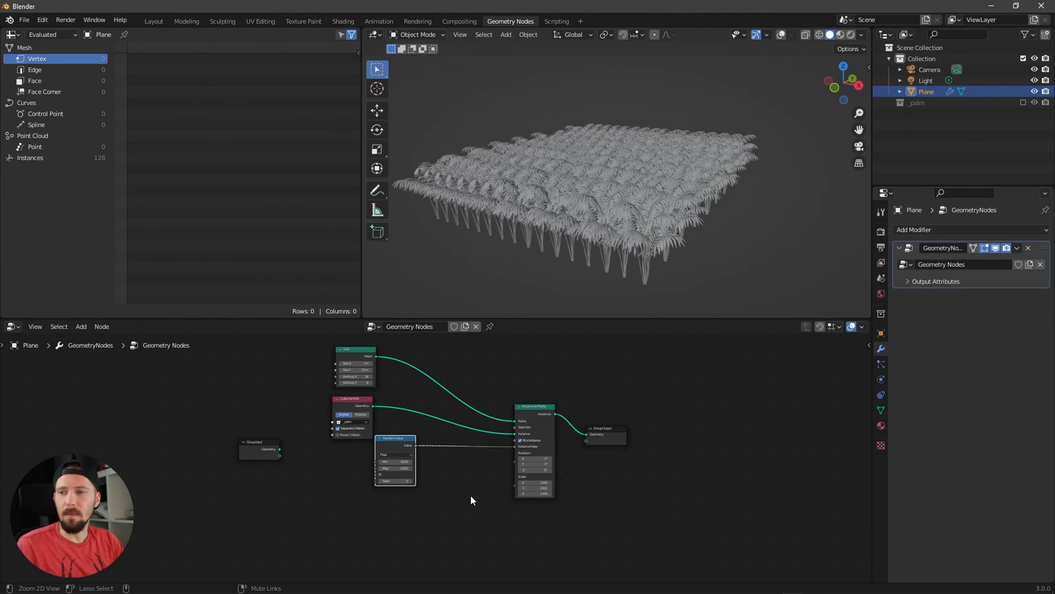
middle_click_drag(469, 501, 498, 478)
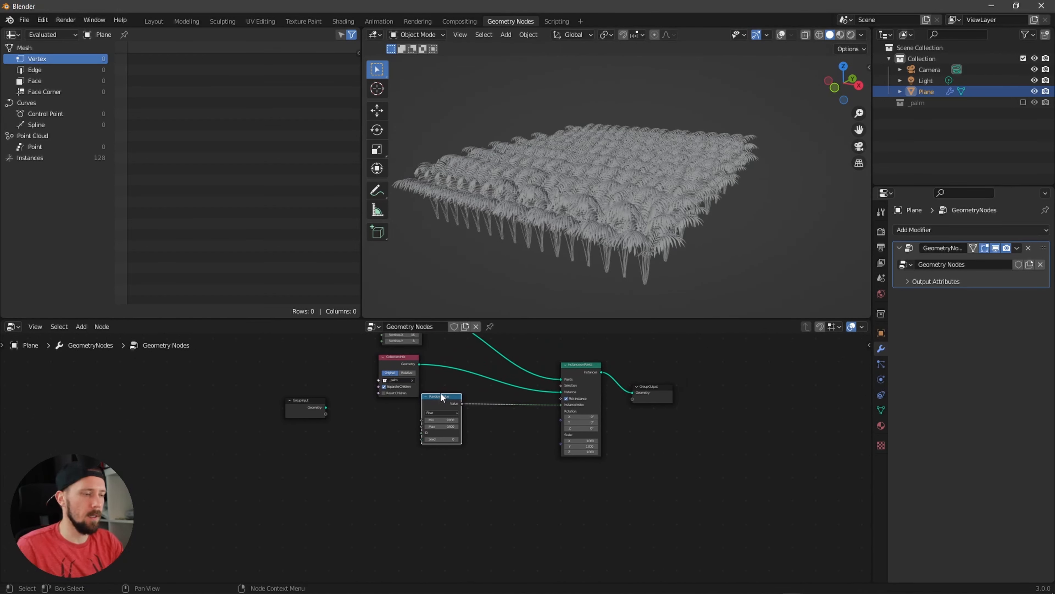
Add a second Random Value node and place it unconnected below the existing nodes.
key("shift+s")
key("Escape")
key("shift+a")
left_click(473, 346)
type("random")
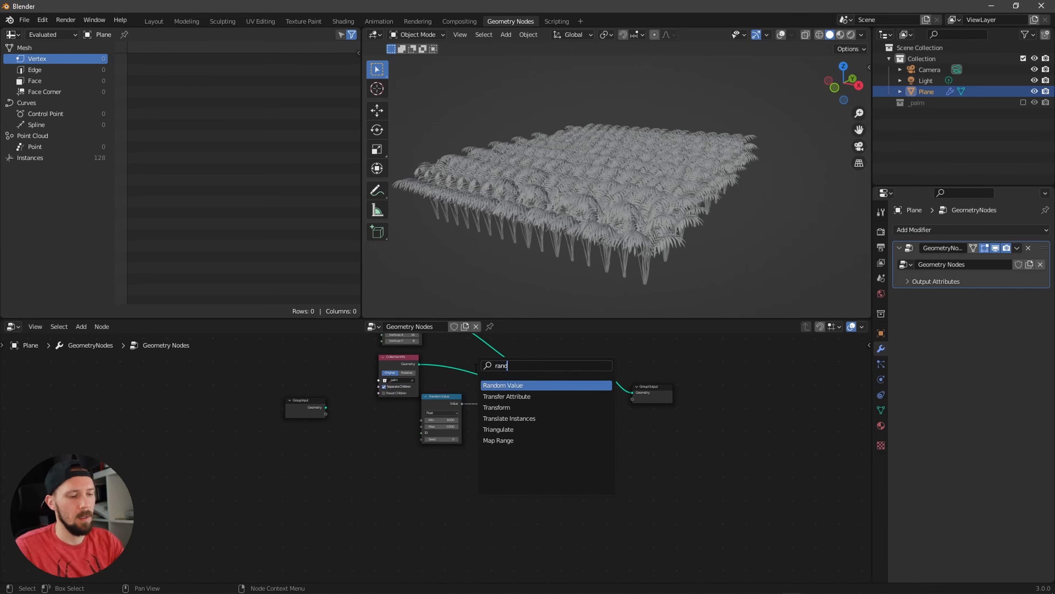
key("Return")
left_click(376, 525)
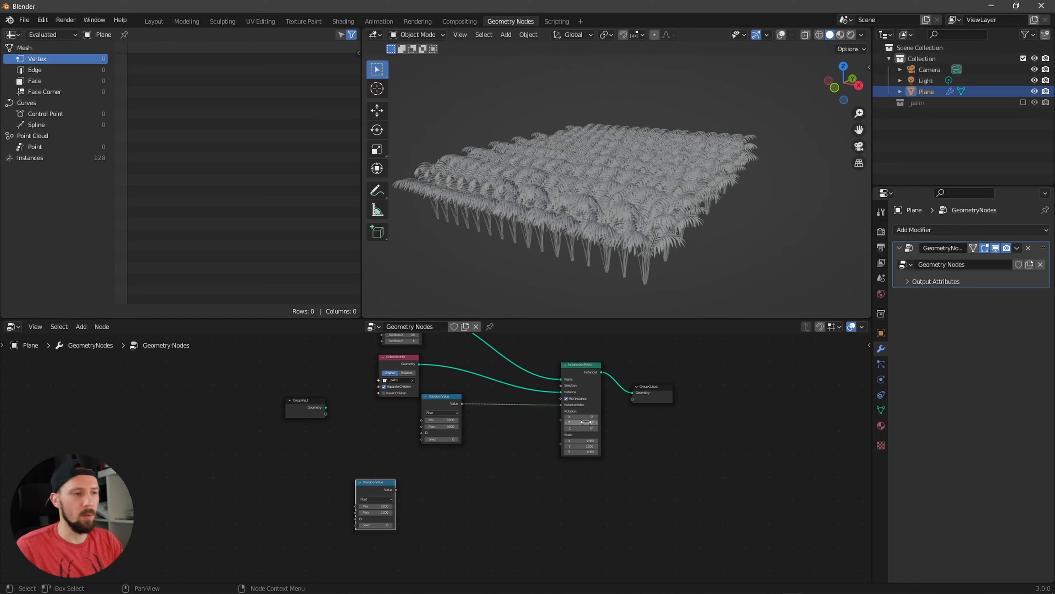
Change the Z rotation on Instance on Points to turn all the palms together around their vertical axis.
middle_click_drag(687, 266, 703, 254)
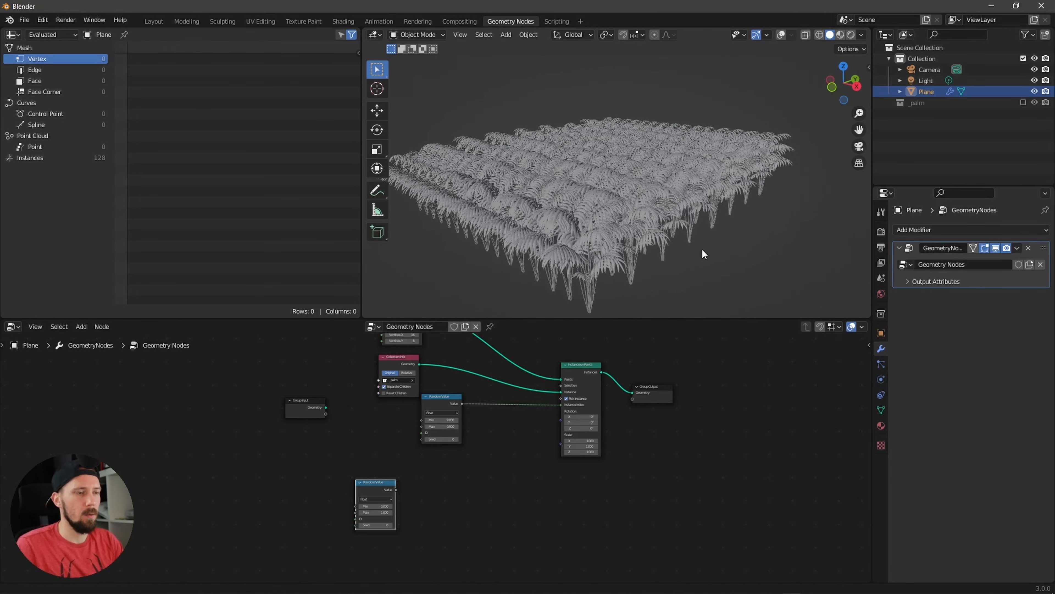
left_click_drag(631, 408, 602, 415)
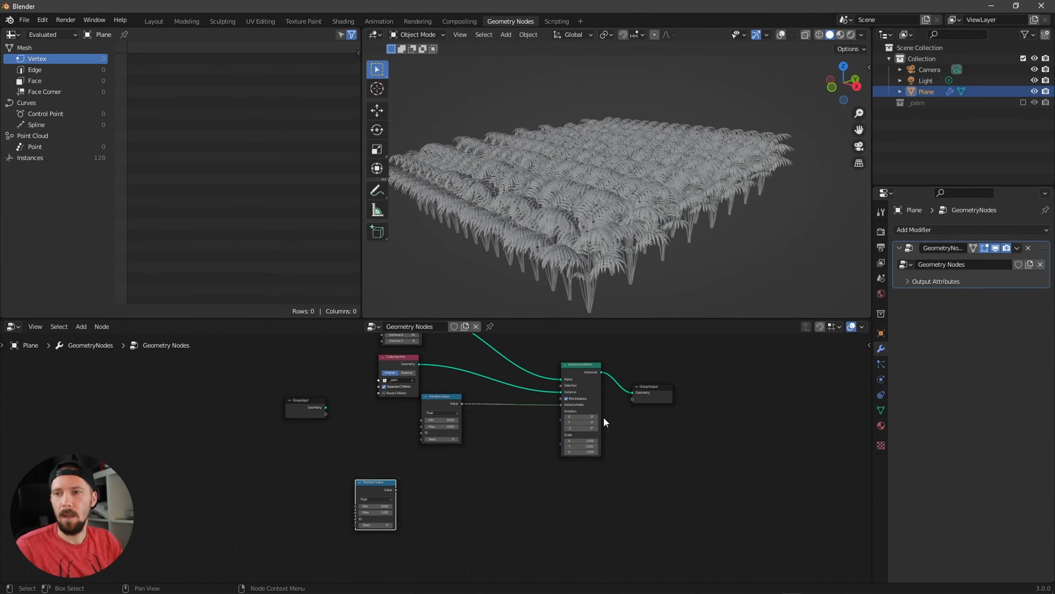
left_click_drag(583, 429, 498, 133)
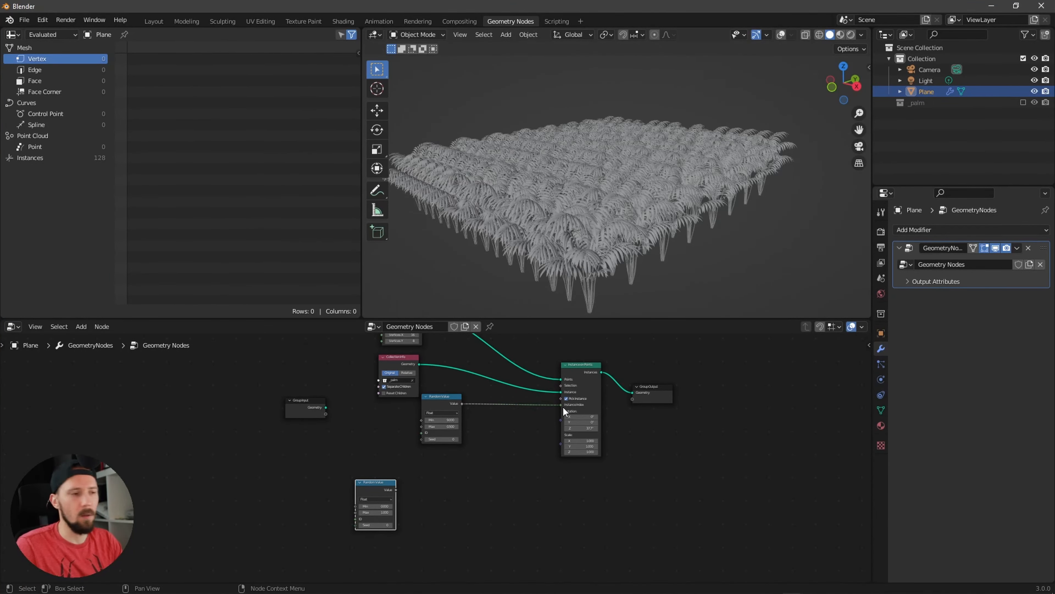
Set the Z rotation on the Instance on Points node back to 0.
left_click_drag(583, 430, 583, 436)
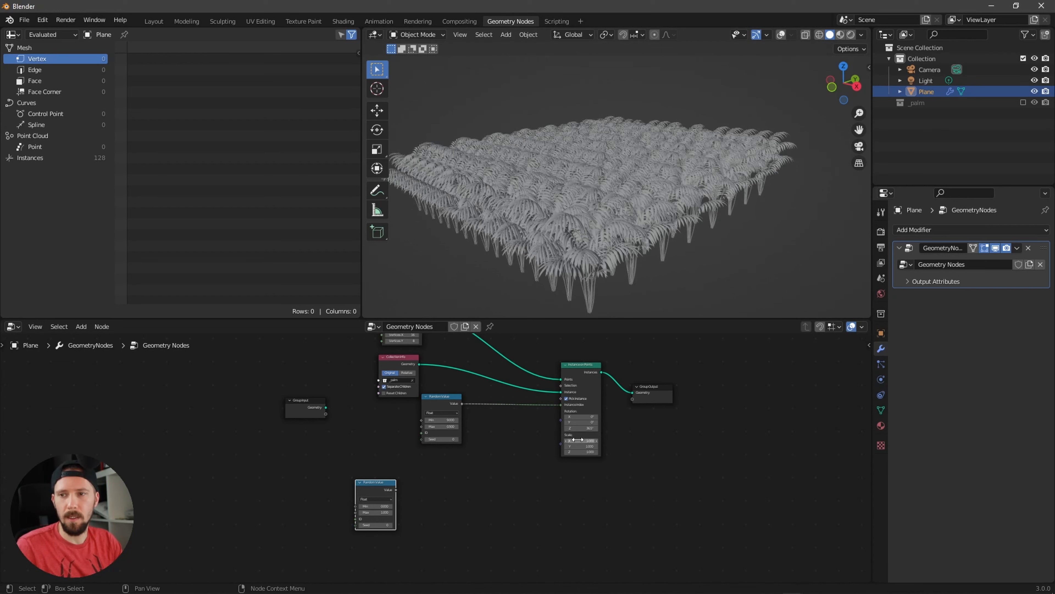
type("0")
key("Return")
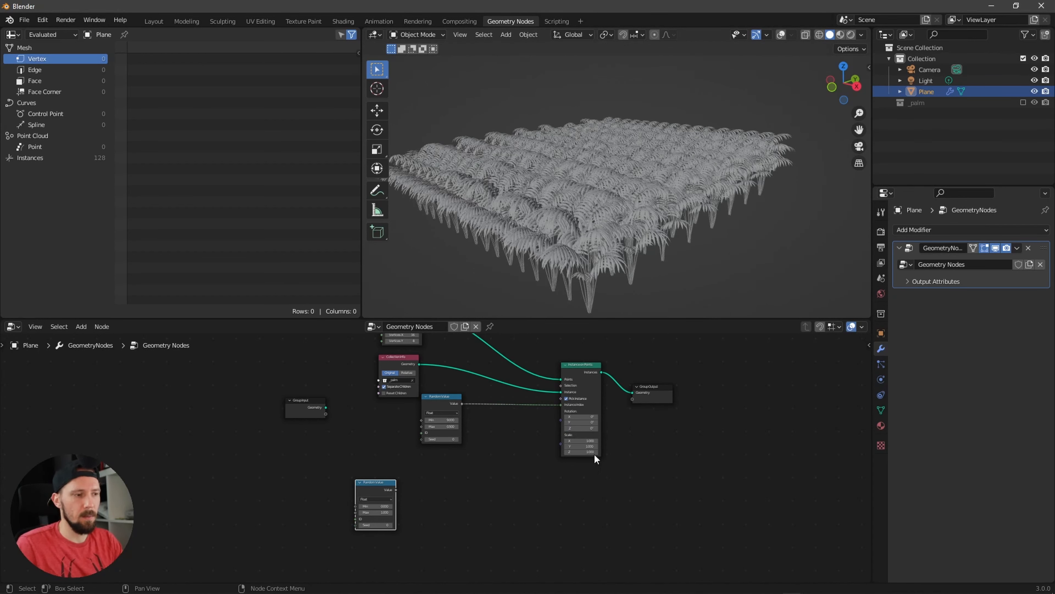
Add a Combine XYZ node and place it beside the unconnected Random Value node.
key("shift+a")
left_click(539, 365)
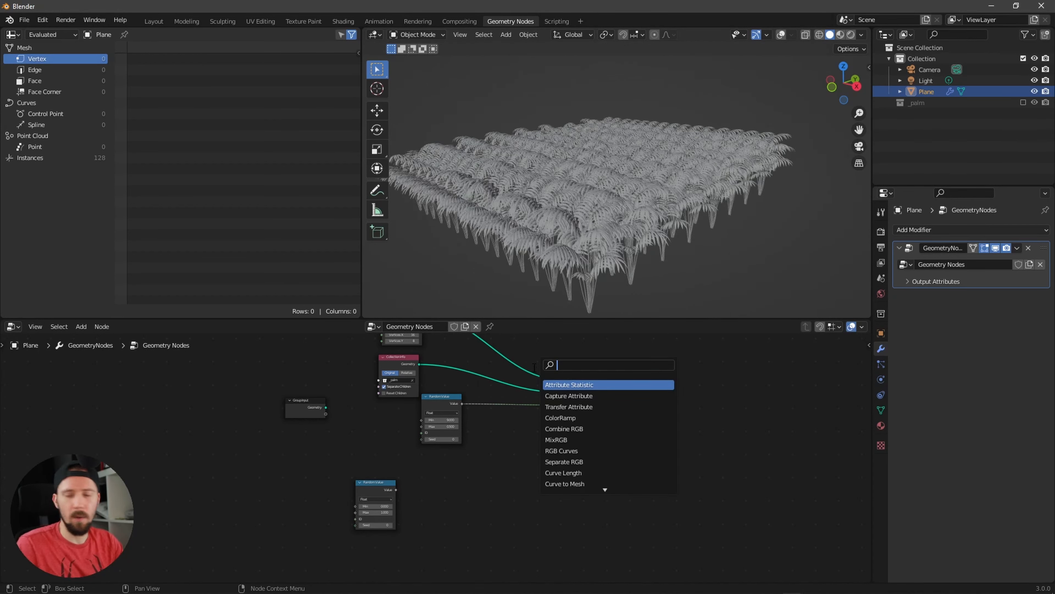
type("com")
left_click(573, 395)
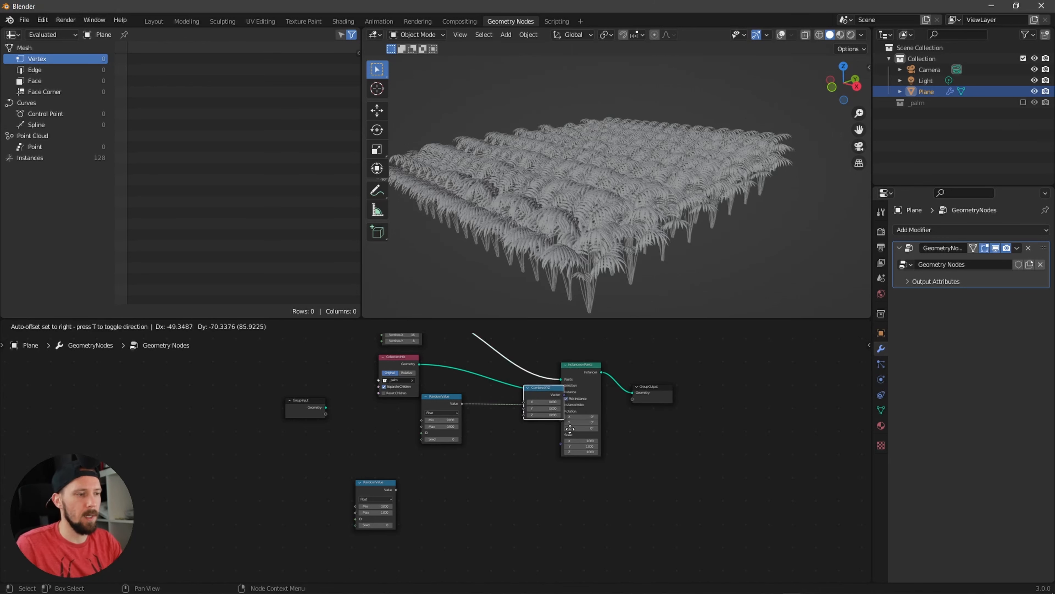
left_click(473, 513)
Link the Random Value output to Combine XYZ's Z input, and its Vector output to Rotation on Instance on Points.
left_click_drag(383, 489, 427, 500)
left_click(449, 473)
left_click(354, 488)
left_click_drag(446, 470, 563, 419)
Set the rotation Random Value node's Min to 9.3 and Max to 2 to vary the palms' Z rotation.
left_click_drag(340, 506, 395, 496)
middle_click_drag(615, 287, 648, 261)
left_click_drag(340, 511, 357, 510)
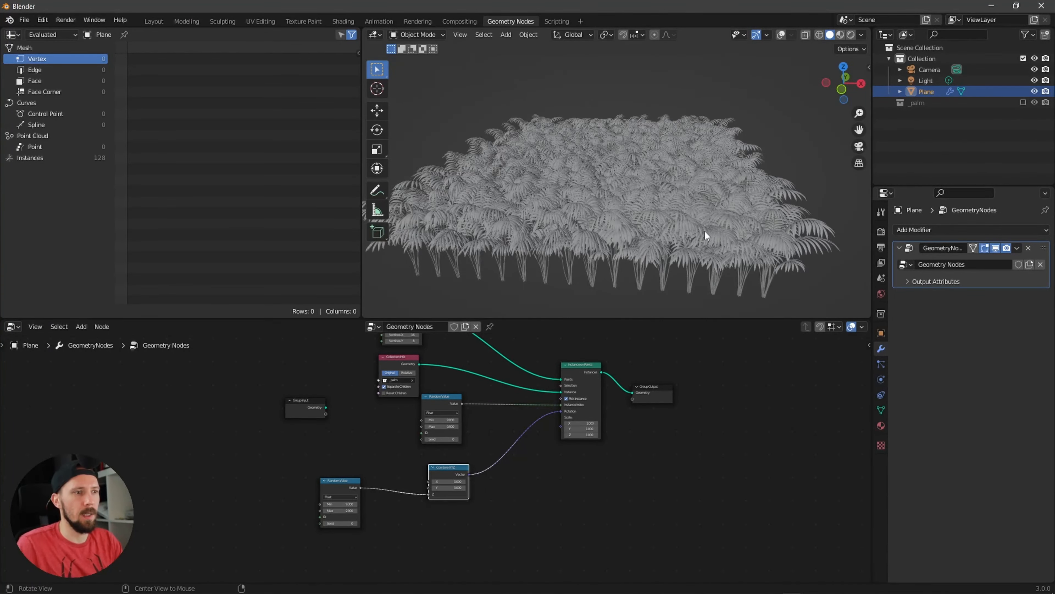
left_click_drag(705, 231, 688, 191, "alt")
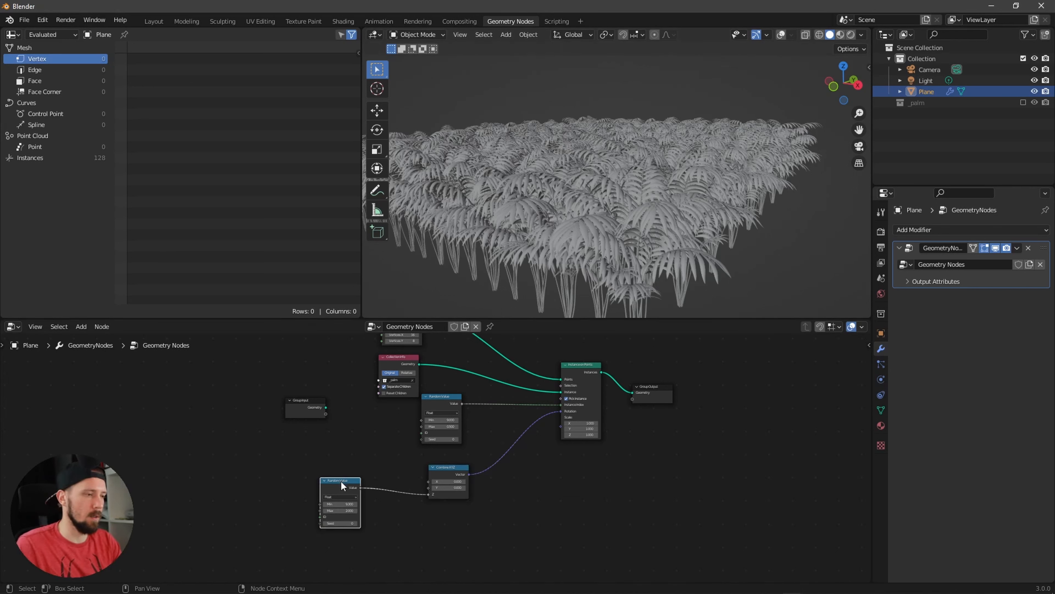
Add a third Random Value node above the rotation one and link its Value to Combine XYZ's X and Y inputs.
left_click_drag(341, 481, 351, 498)
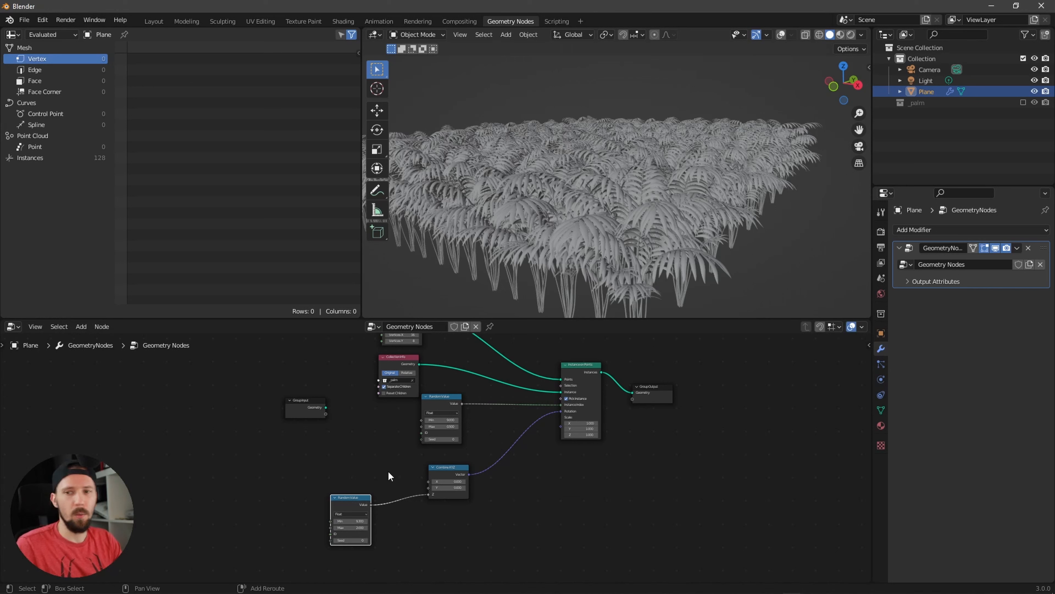
key("shift+a")
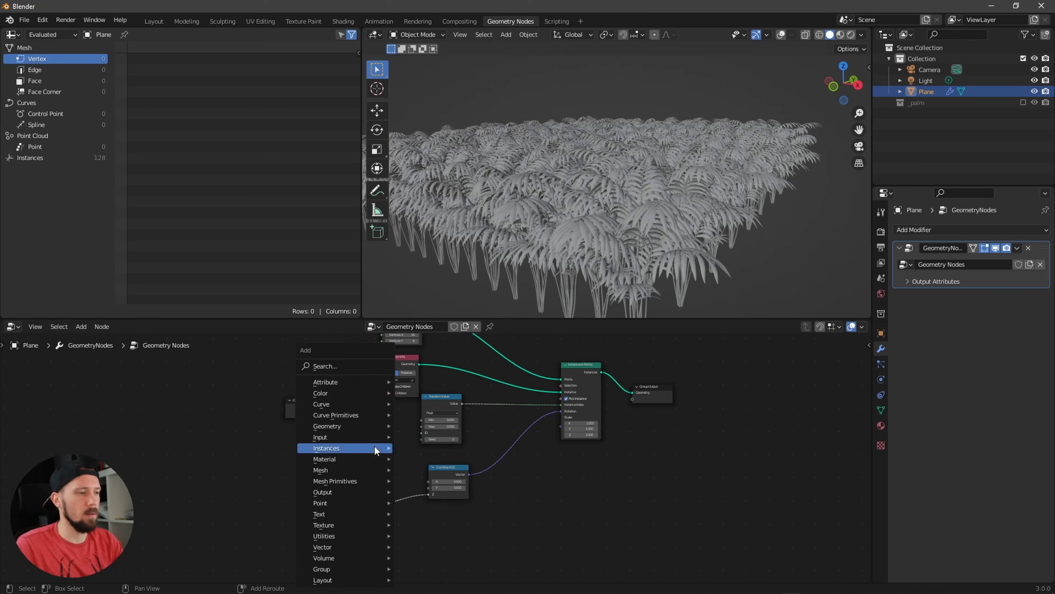
left_click(359, 367)
type("rand")
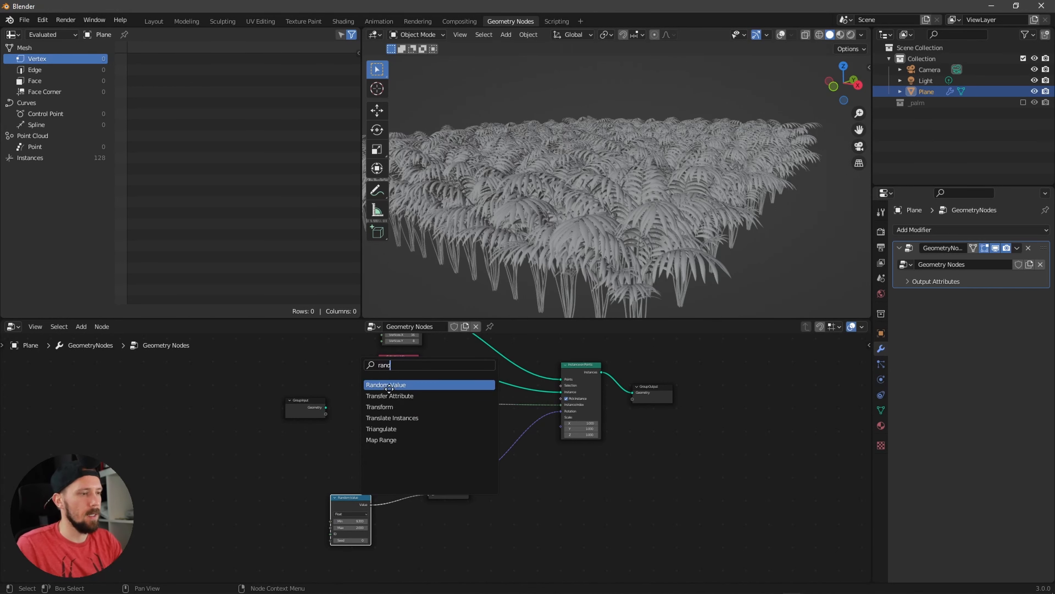
left_click(389, 384)
left_click(324, 451)
left_click_drag(332, 441, 428, 481)
left_click_drag(333, 440, 433, 488)
Set the new Random Value node's Max and Min to 0.1 to tilt the palms slightly.
scroll(324, 469, "up", 2)
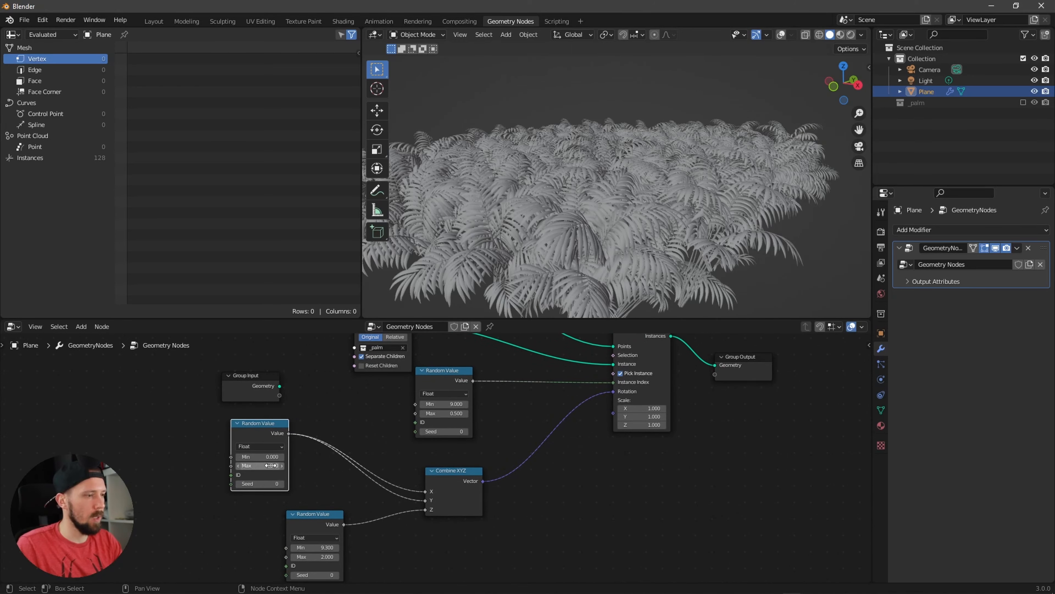
left_click_drag(268, 466, 260, 466)
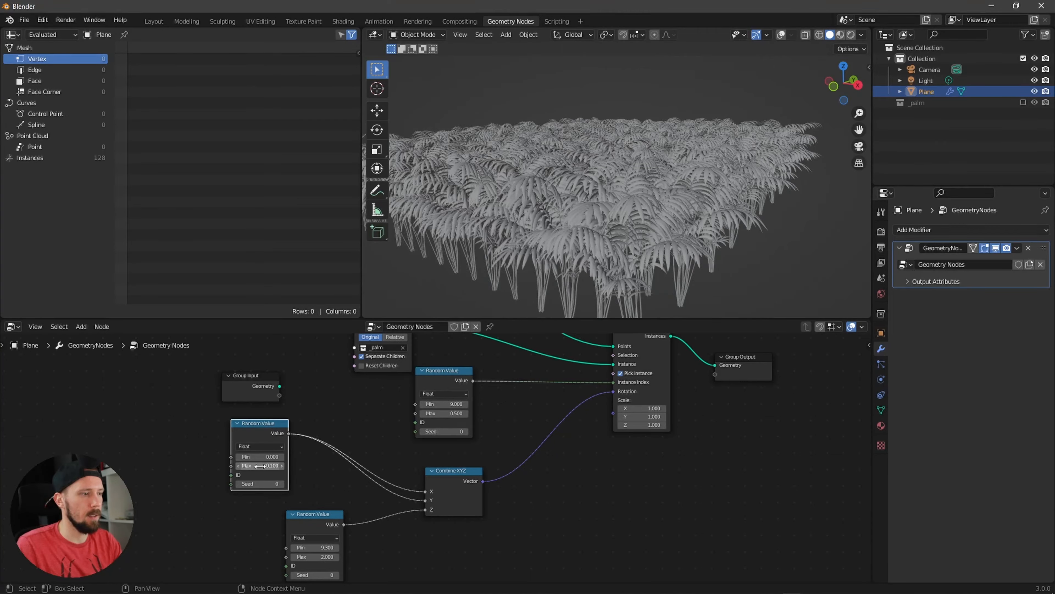
left_click(282, 456)
mouse_move(619, 241)
middle_mouse_down()
mouse_move(680, 218)
mouse_move(666, 246)
mouse_move(604, 236)
mouse_move(646, 193)
mouse_move(678, 201)
mouse_move(606, 228)
middle_mouse_up()
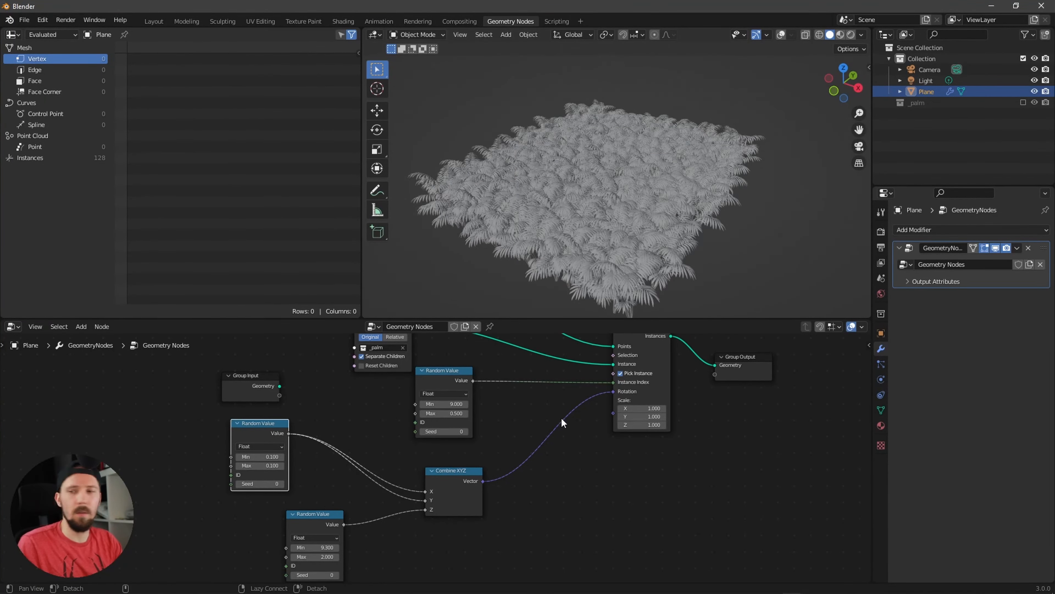
Add a fourth Random Value node below the Combine XYZ node and link its Value to Scale on Instance on Points.
scroll(512, 447, "down", 3)
middle_click_drag(508, 474, 511, 416)
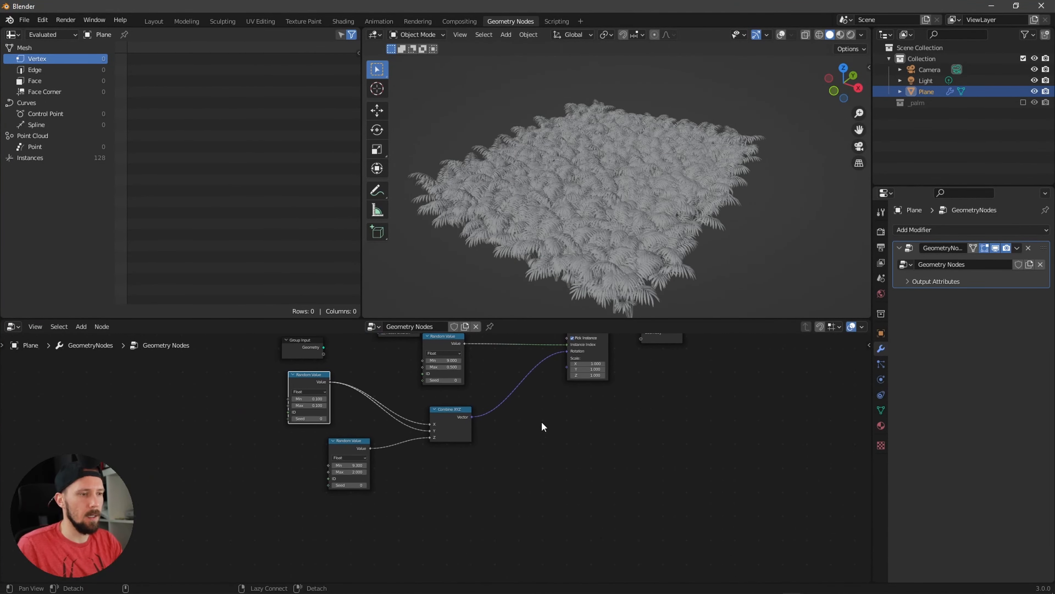
key("shift+a")
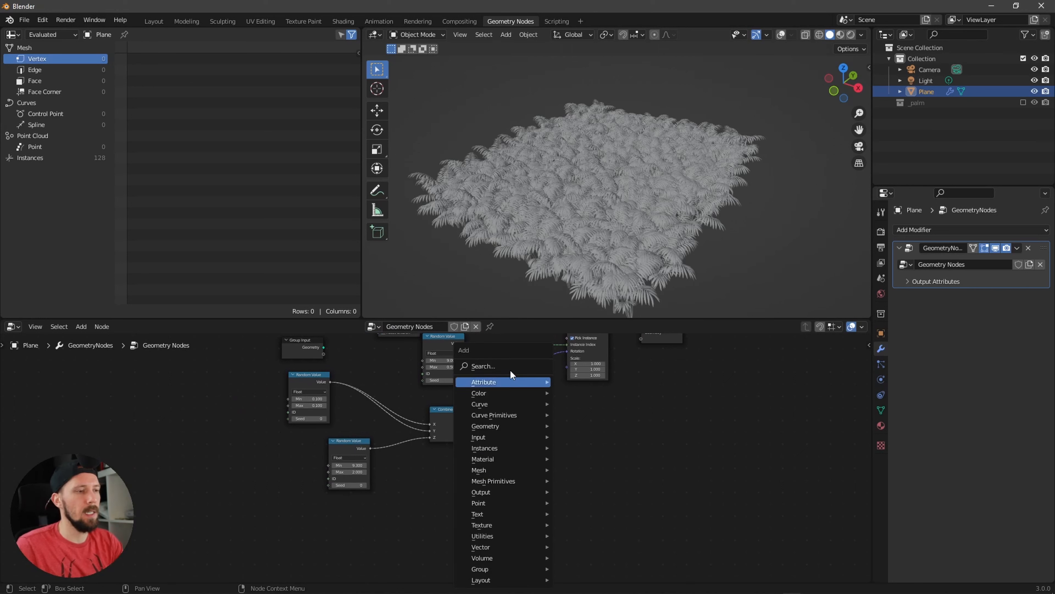
left_click(510, 370)
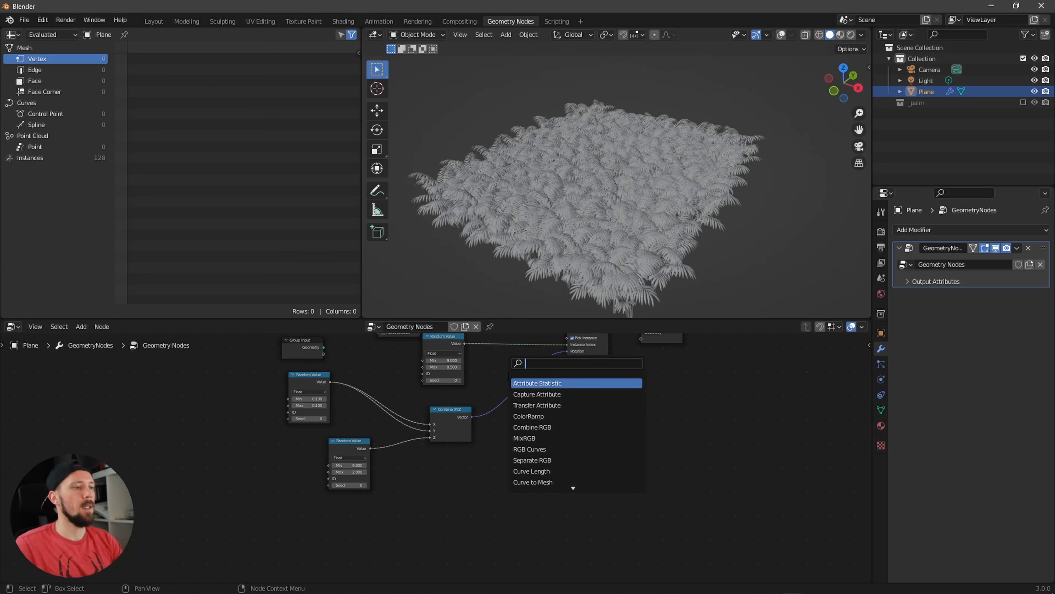
type("rand")
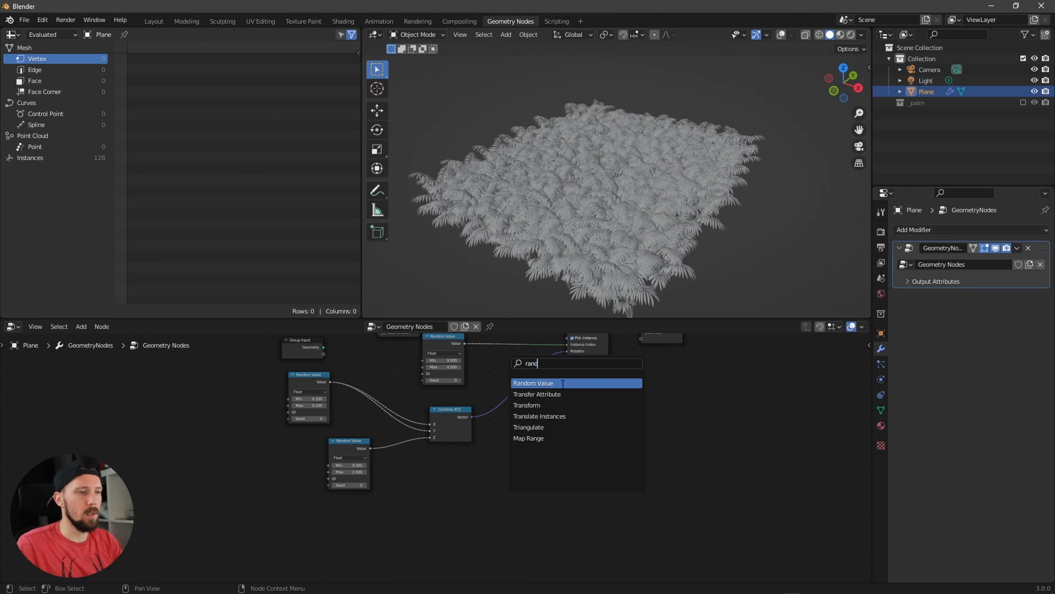
key("Return")
left_click(518, 495)
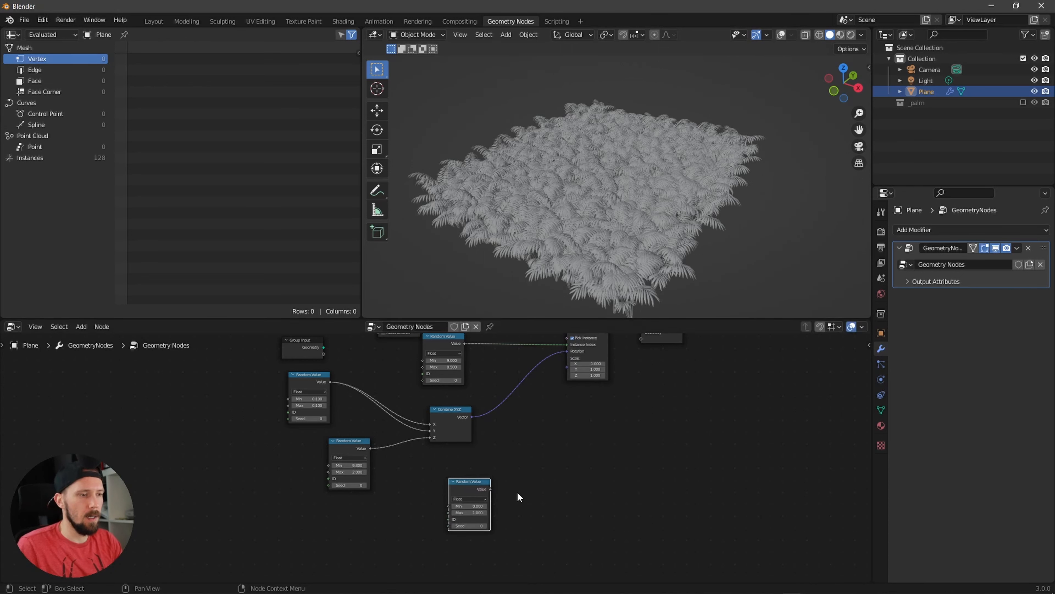
left_click_drag(491, 488, 568, 360)
Set the scale Random Value node's Min to 1.6 and Max to 0.5 to vary the palm sizes.
middle_click_drag(615, 230, 656, 235, "ctrl")
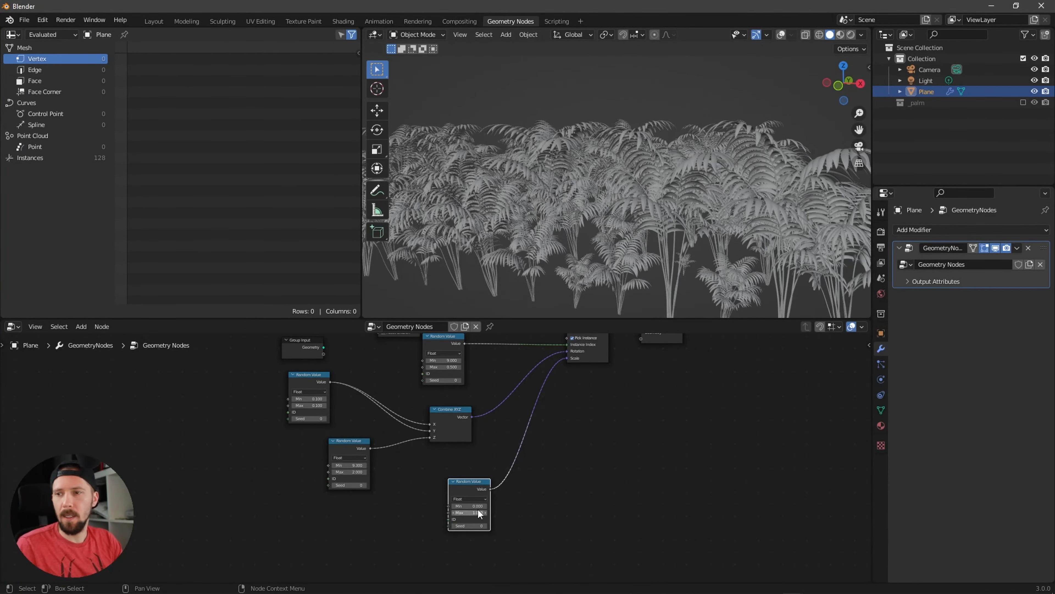
left_click_drag(477, 506, 476, 513)
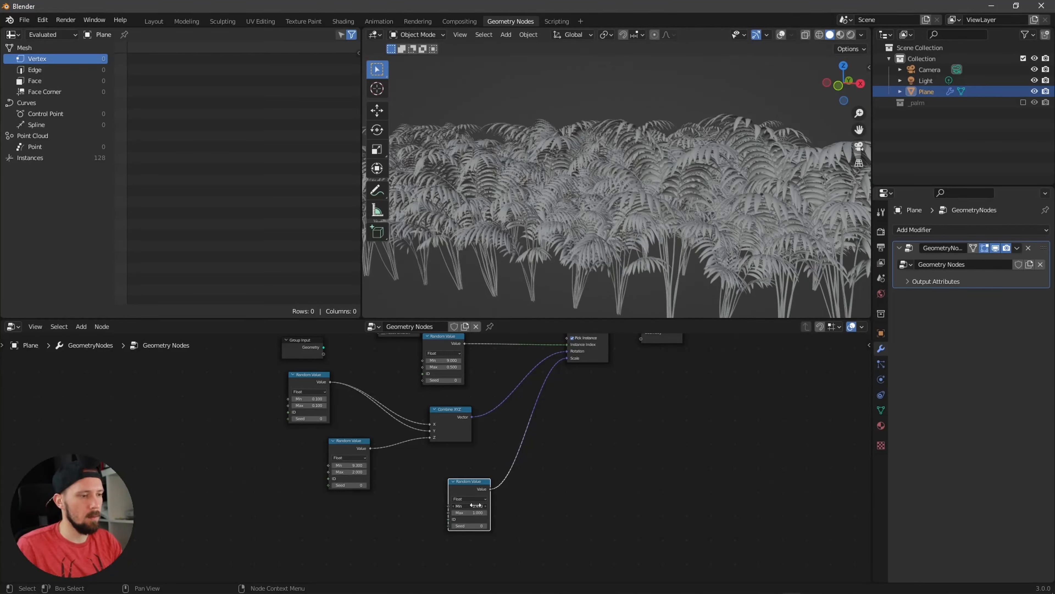
left_click(484, 502)
type("1")
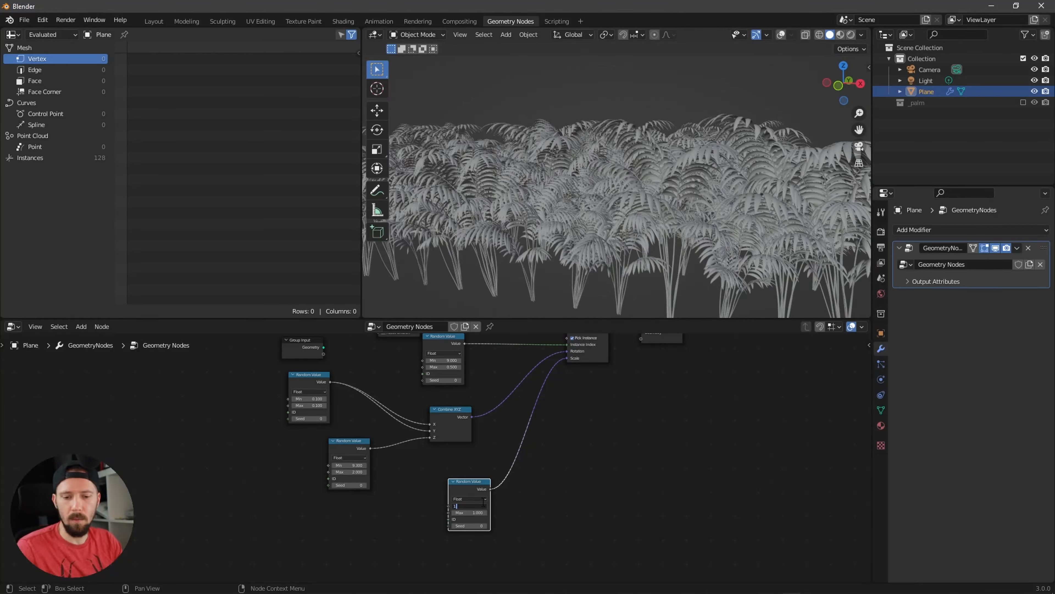
type(".6")
key("Return")
left_click(478, 512)
type(".5")
key("Return")
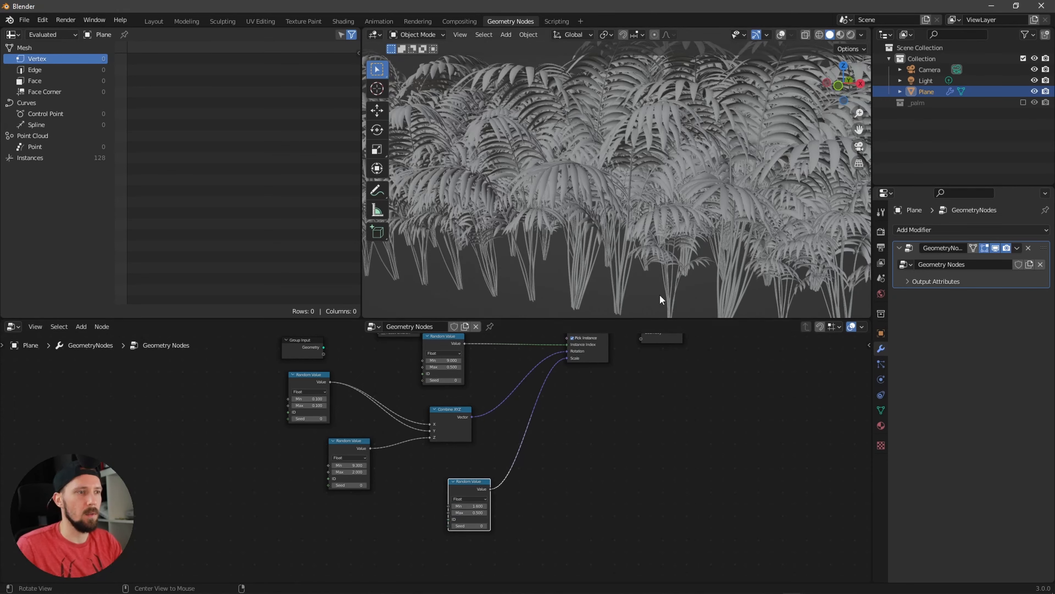
Adjust the Grid node's X and Y size to change how the palms are spaced.
scroll(625, 216, "down", 5)
left_click_drag(636, 222, 671, 228, "alt")
middle_click_drag(553, 357, 483, 429, "ctrl")
mouse_move(398, 347)
left_mouse_down()
mouse_move(424, 348)
mouse_move(398, 352)
mouse_move(415, 352)
left_mouse_up()
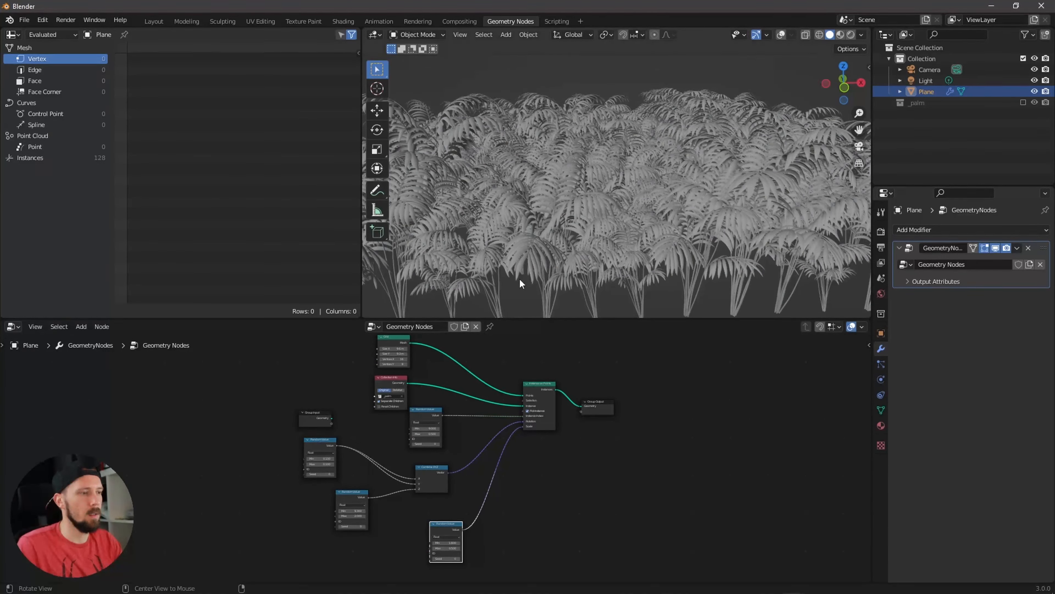
middle_click_drag(519, 278, 659, 231)
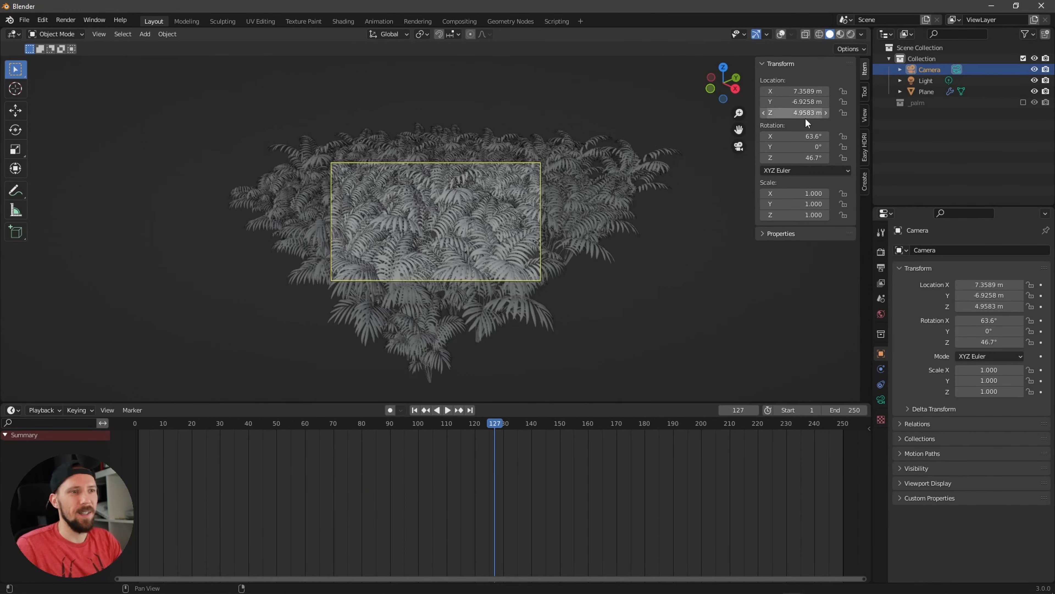
Set the camera's X, Y and Z location to 0.
double_click(804, 91)
type("0")
key("Tab")
type("0")
key("Tab")
type("0")
key("Return")
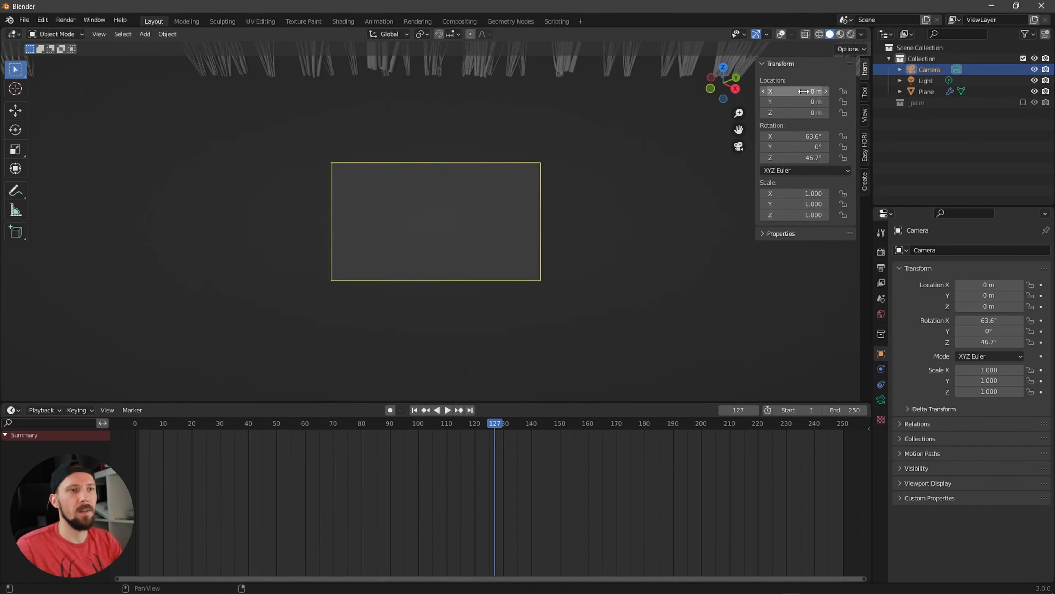
Set the camera's X rotation to 90° and its Z rotation to 0°.
double_click(814, 136)
type("90")
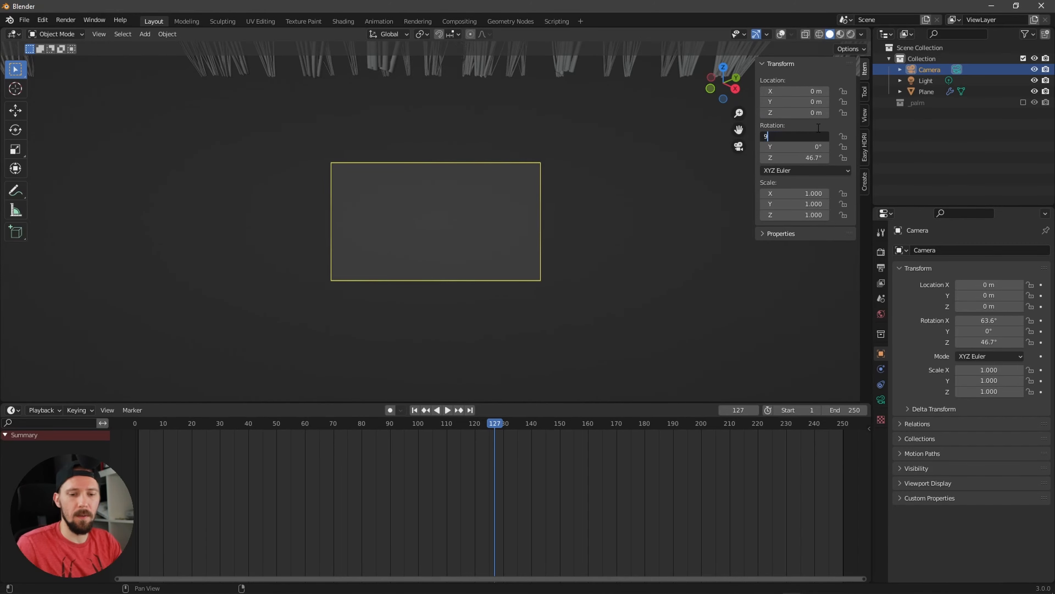
key("Return")
double_click(807, 158)
type("0")
key("Return")
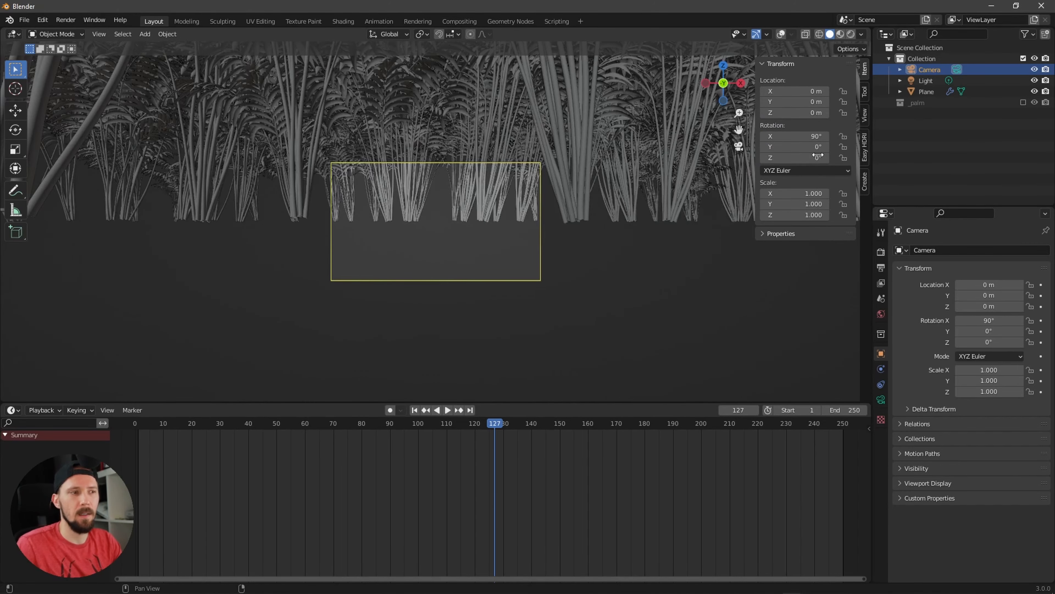
Raise the camera to Z 2.18 m and pull it back to Y -8.89 m so it faces the palm field.
left_click_drag(797, 112, 904, 113)
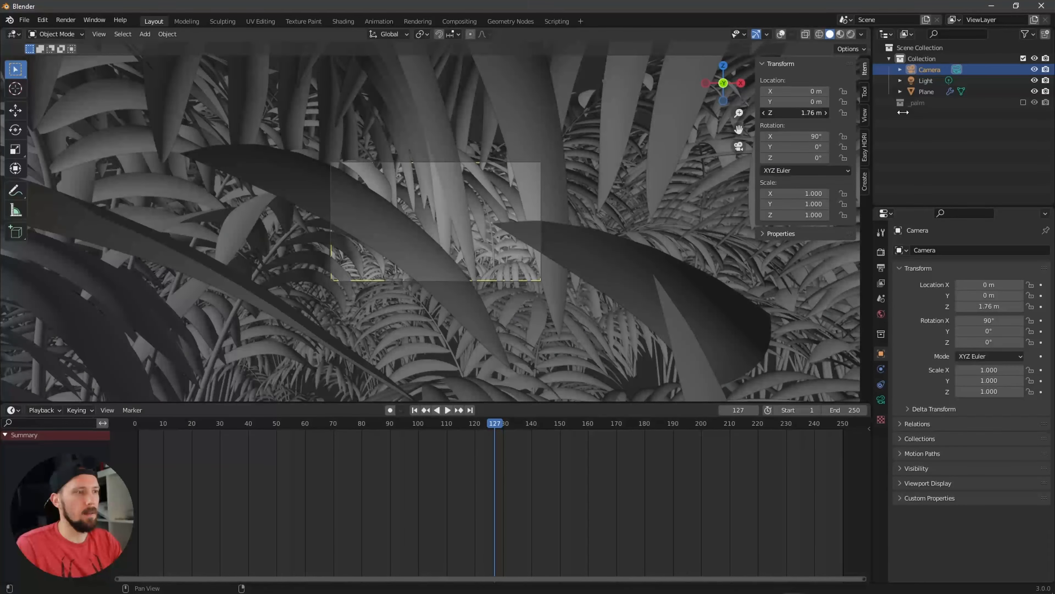
left_click_drag(806, 102, 449, 188)
left_click_drag(798, 102, 828, 119)
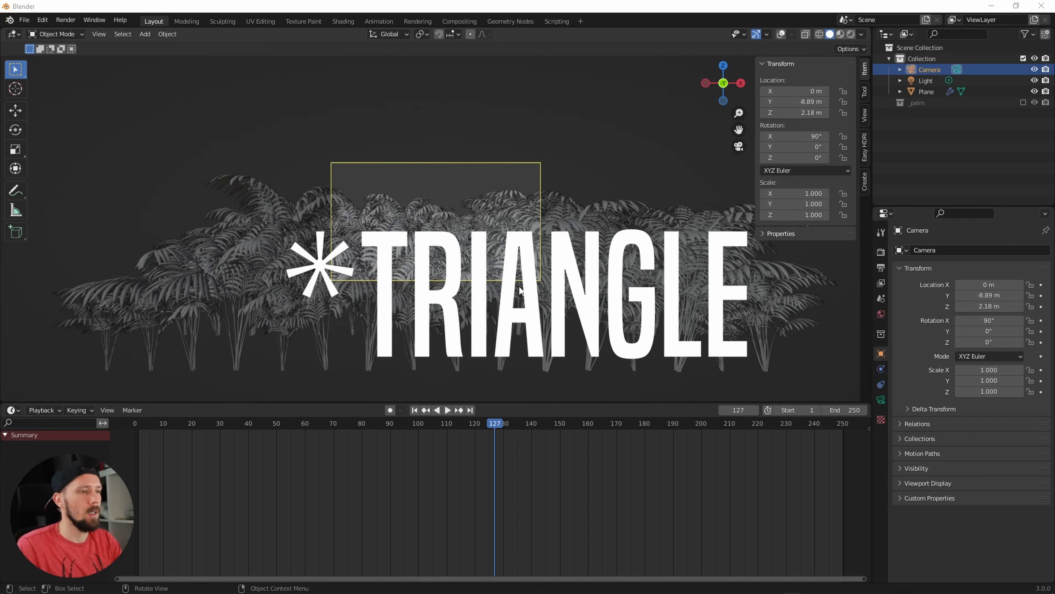
Search the add-ons for "curve" and check whether Add Curve: Extra Objects is enabled.
left_click(494, 297)
key("shift+a")
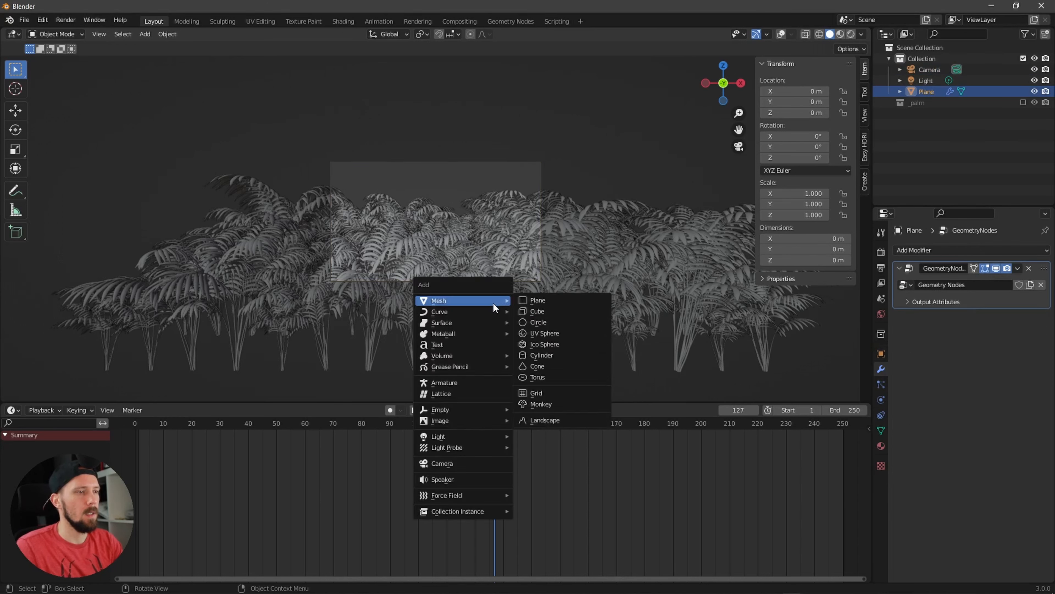
mouse_move(475, 311)
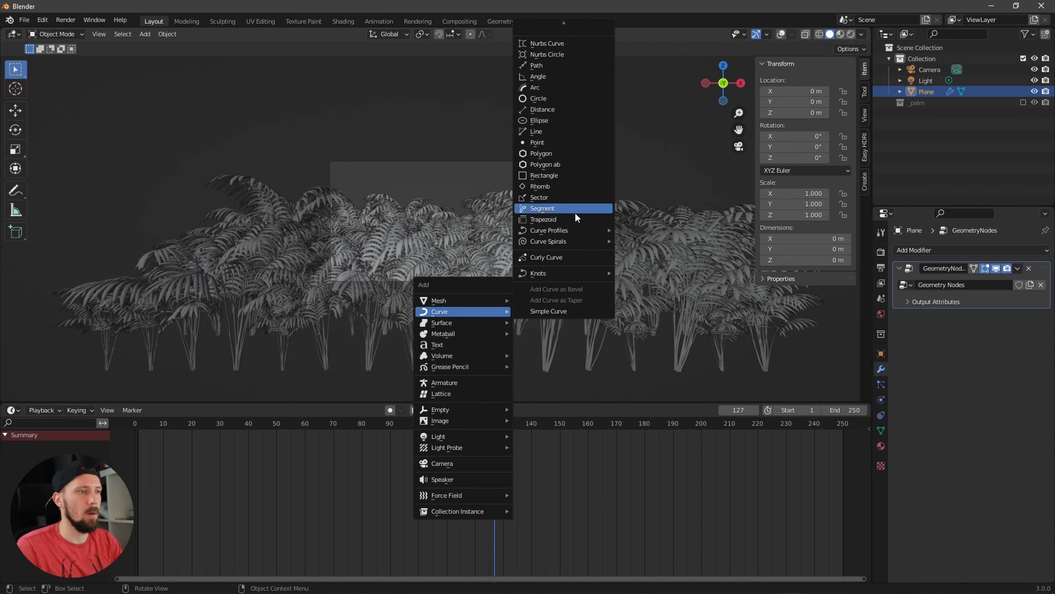
left_click(42, 20)
left_click(83, 178)
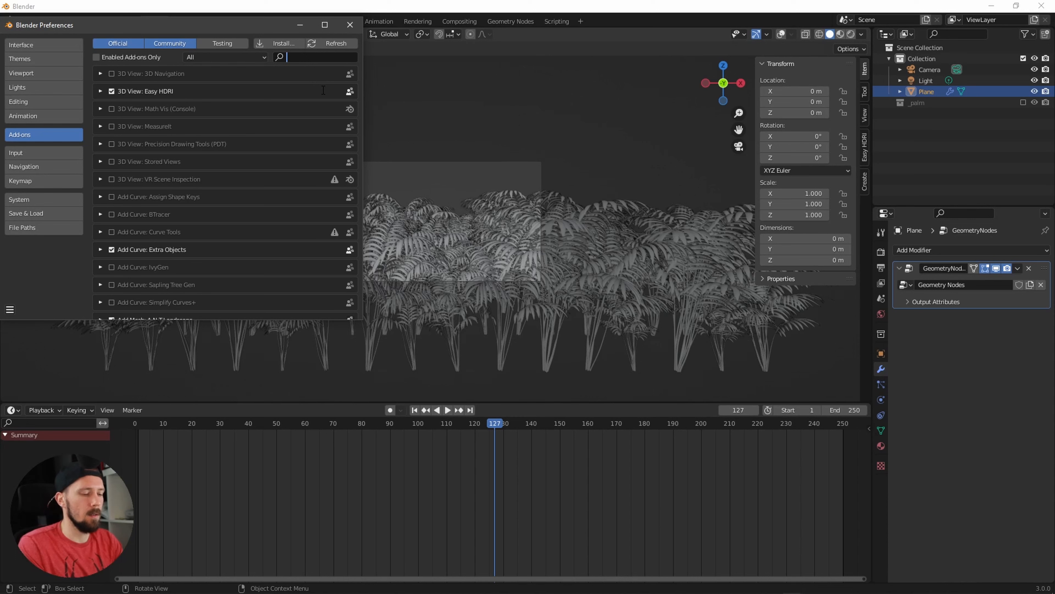
type("curve")
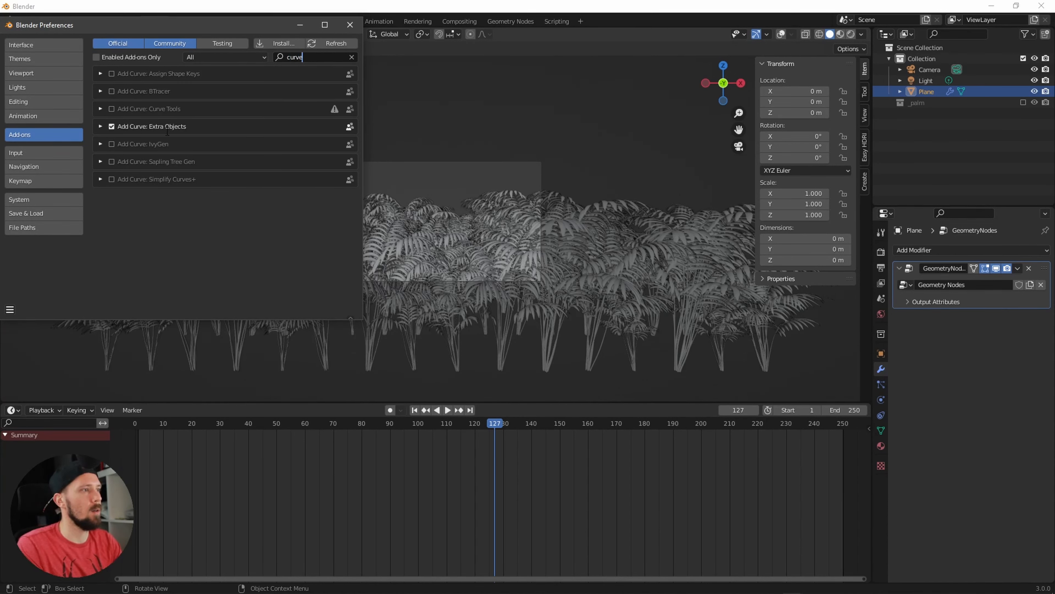
left_click(349, 24)
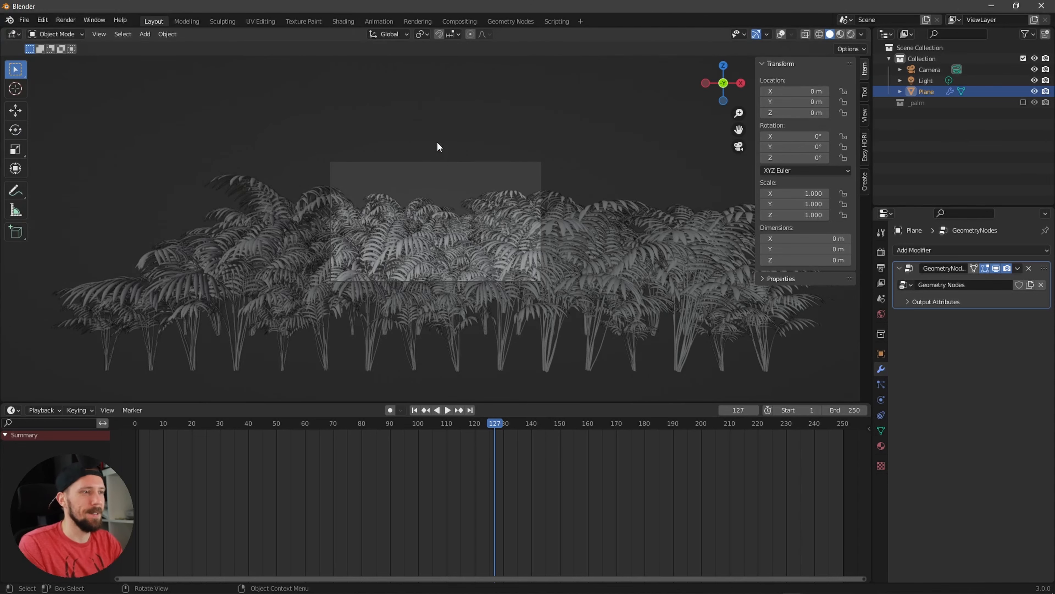
Add a Rectangle curve from the simple curve shapes and make it a 3D curve.
key("shift+a")
mouse_move(481, 250)
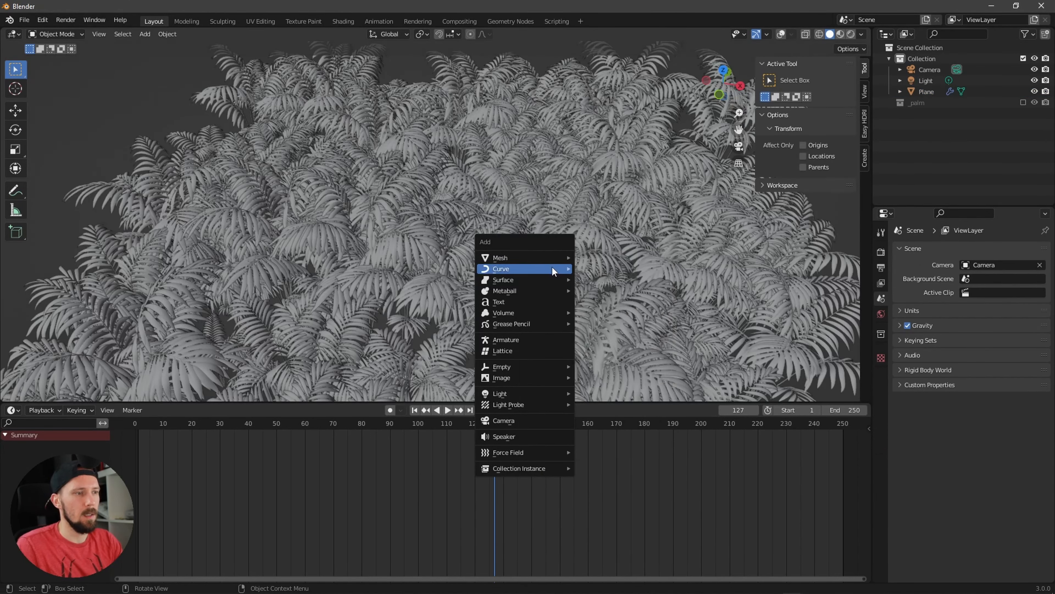
mouse_move(552, 267)
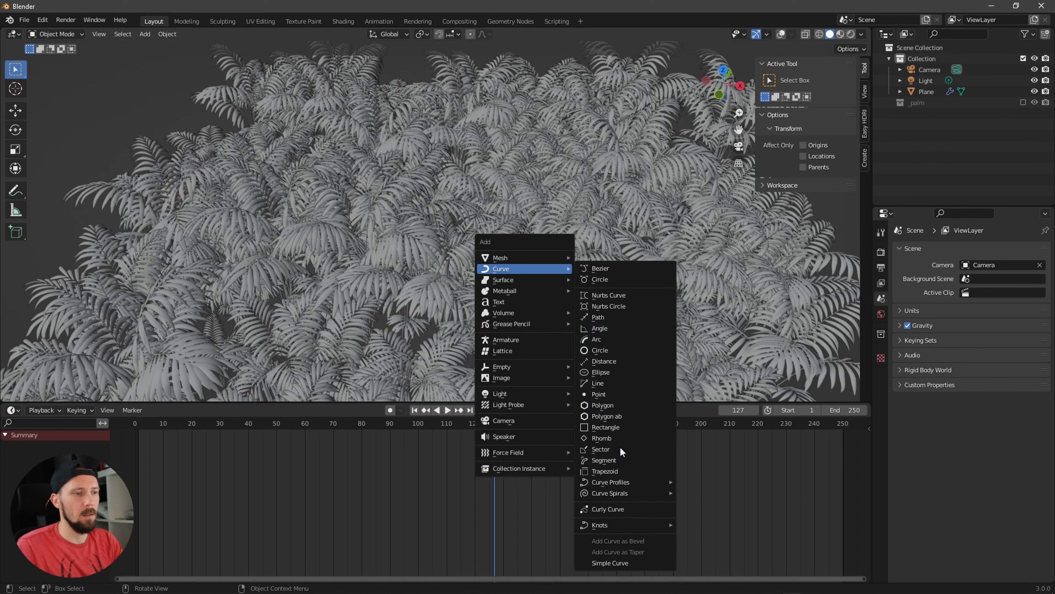
left_click(622, 427)
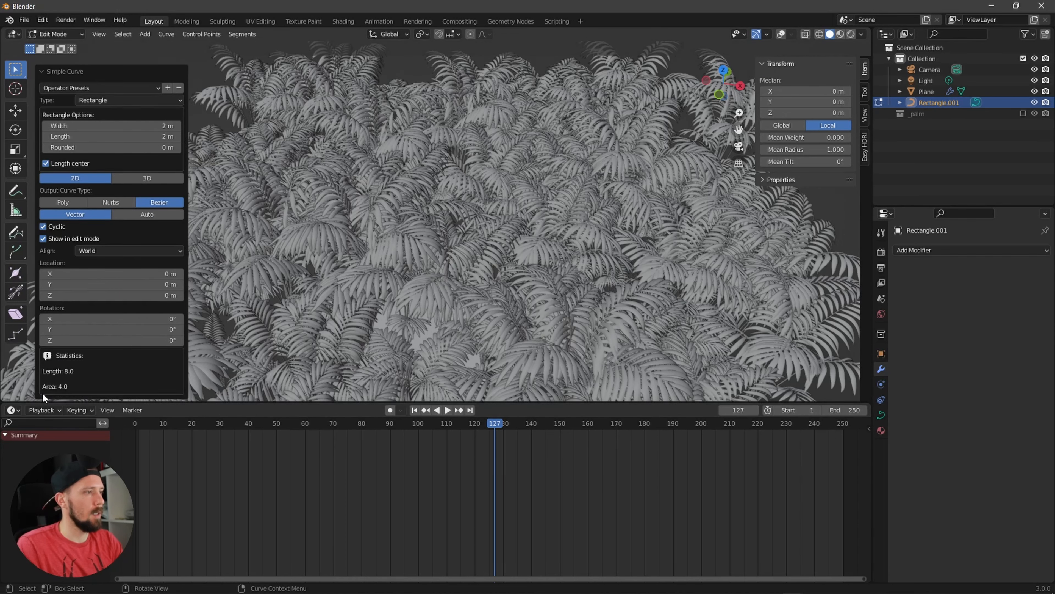
left_click(149, 177)
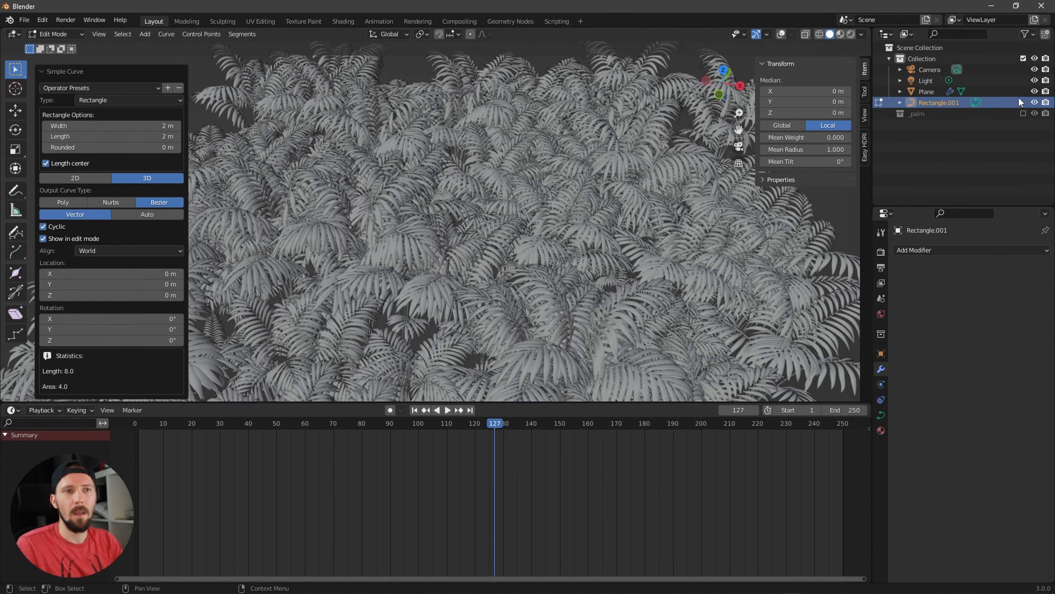
Hide the palm field Plane in the viewport and turn the viewport overlays on.
left_click(1035, 92)
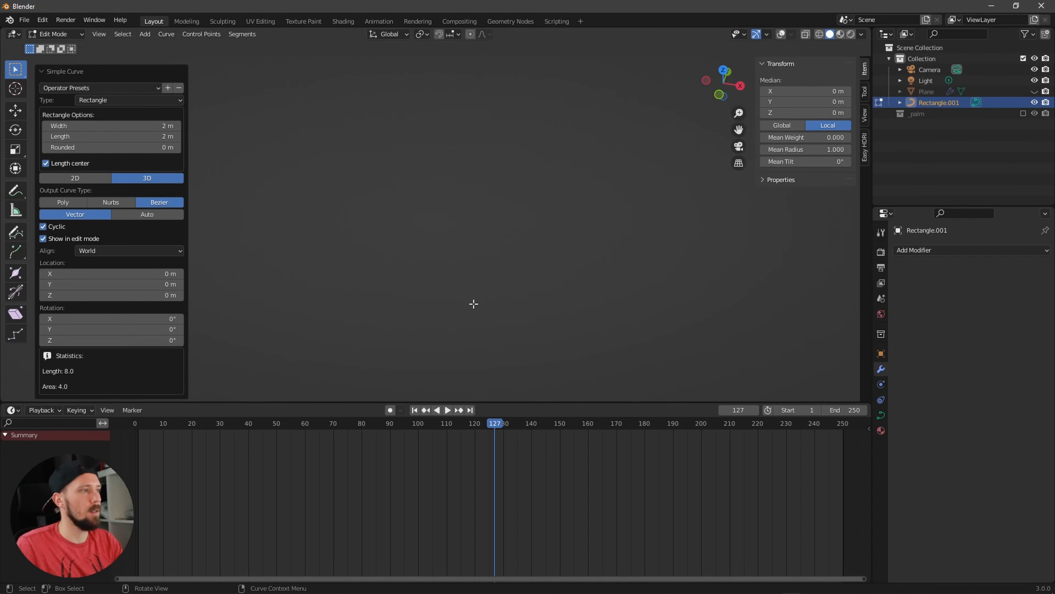
left_click(935, 103)
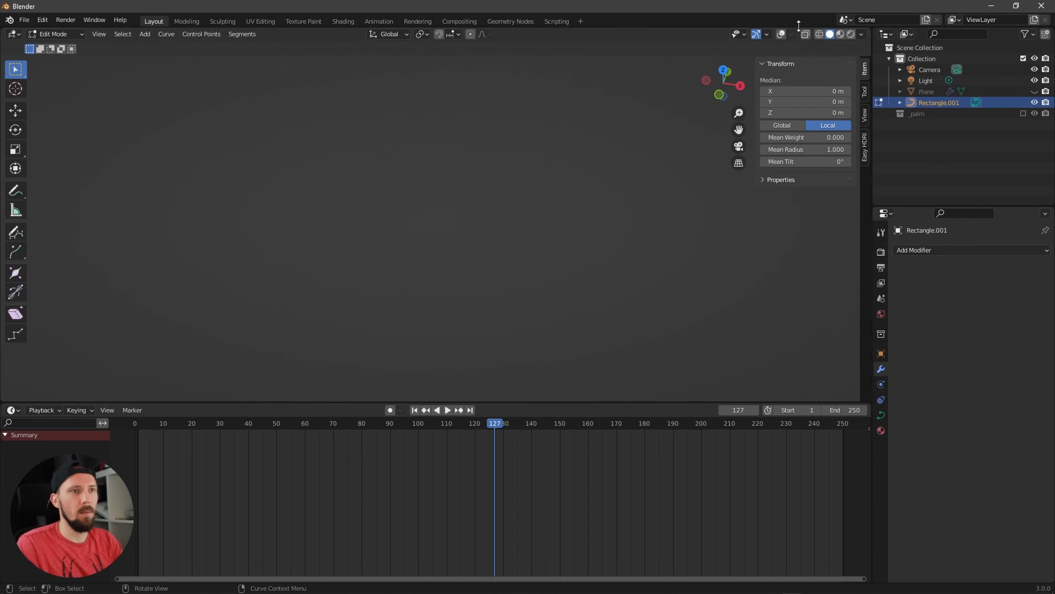
left_click(781, 34)
In top view, delete the rectangle's control point at X -1 m, Y 1 m, leaving three corner points.
middle_click_drag(526, 316, 579, 292, "shift")
scroll(553, 272, "up", 3)
key("KP_7")
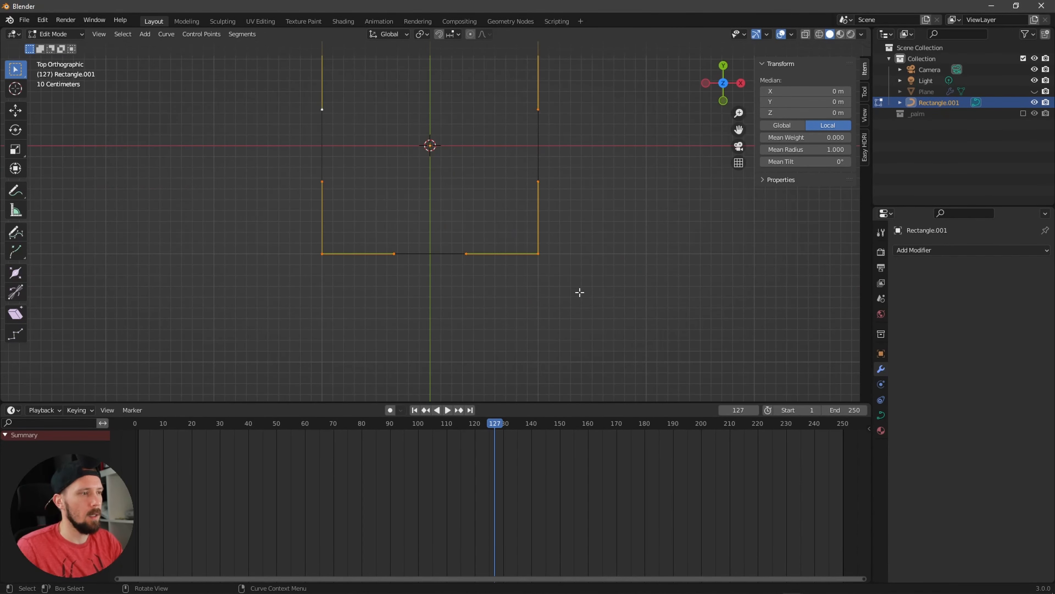
middle_click_drag(556, 137, 561, 260, "shift")
middle_click_drag(598, 232, 612, 242, "ctrl")
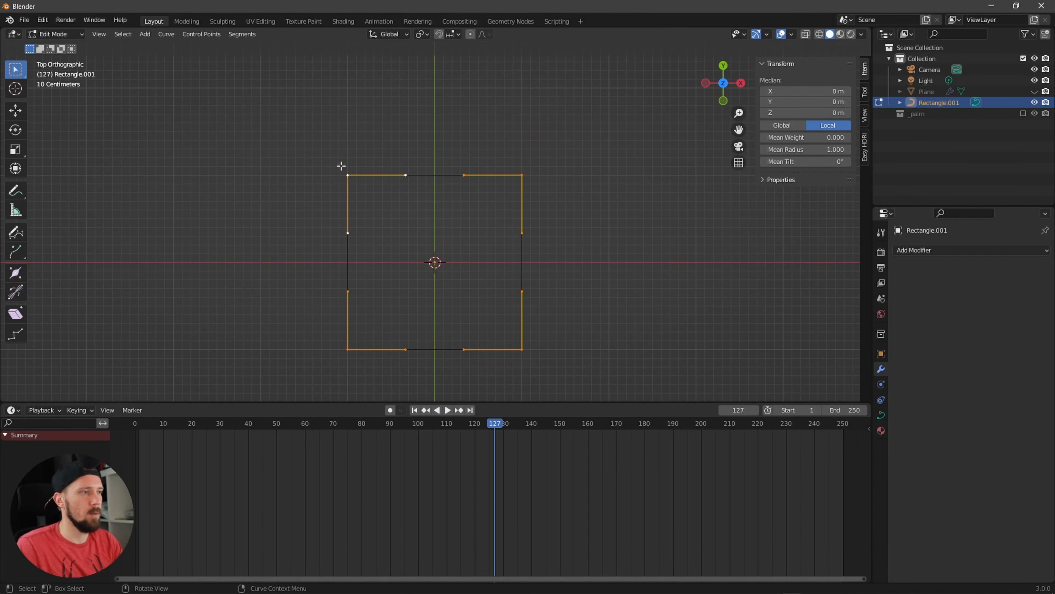
key("alt+a")
left_click_drag(317, 145, 403, 234)
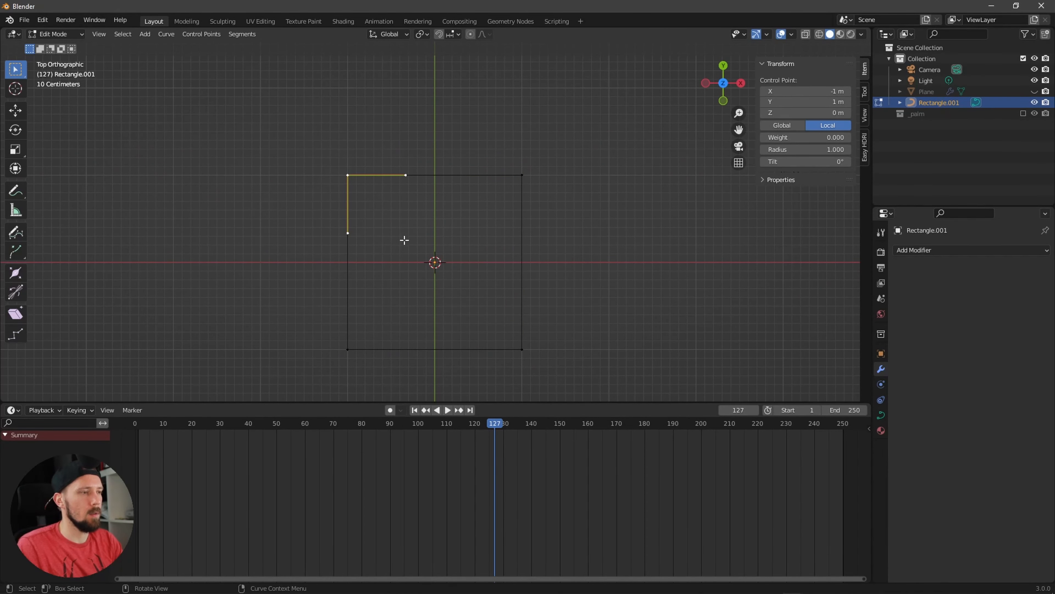
key("x")
left_click(387, 240)
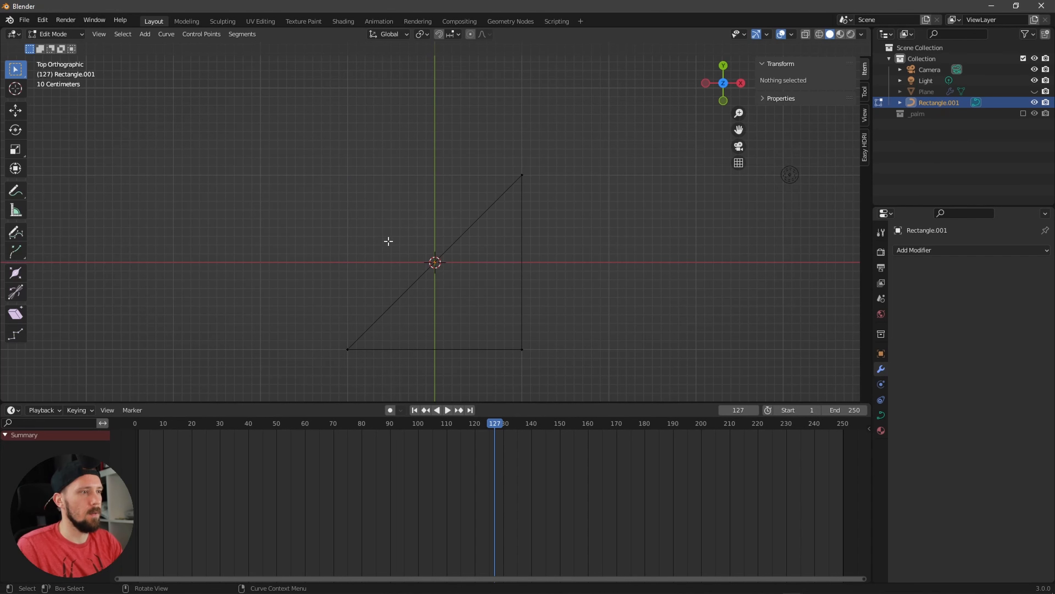
Move the triangle's upper control point about -1 m along X onto the Y axis to make the shape symmetrical.
left_click_drag(504, 166, 584, 191)
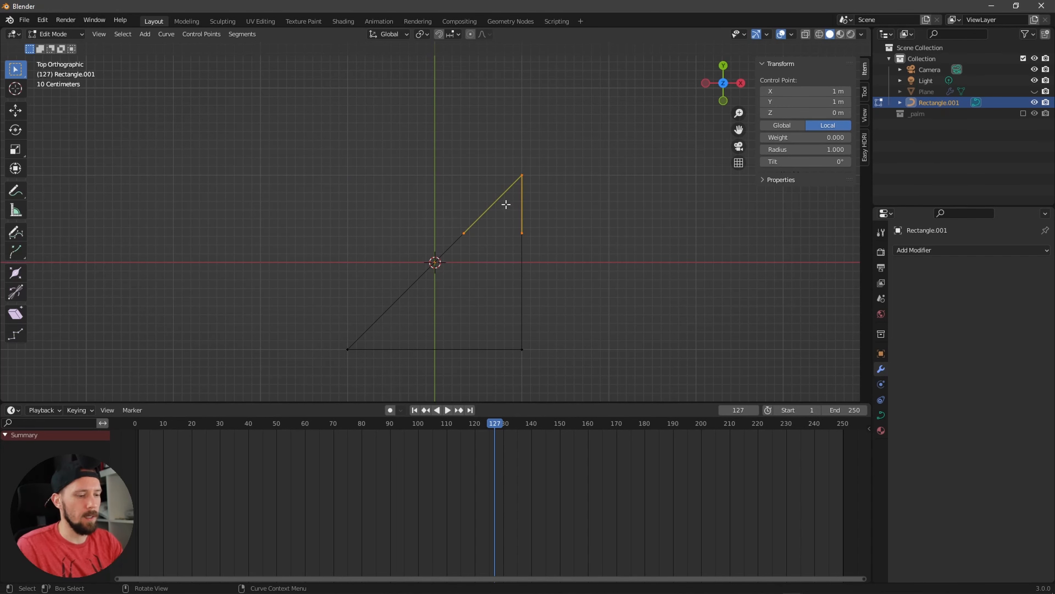
key("g")
key("x")
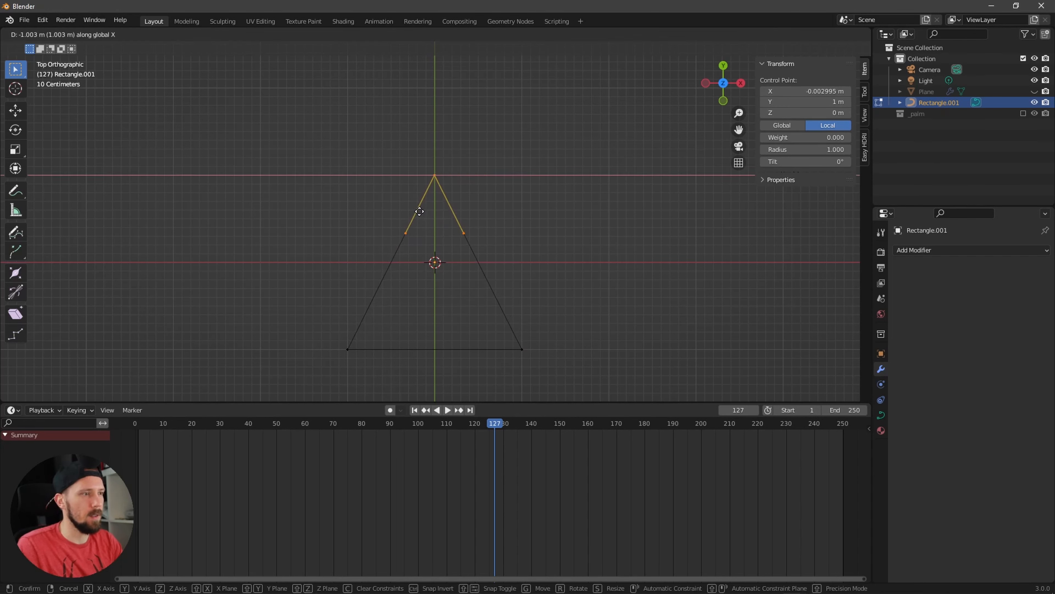
left_click(419, 211)
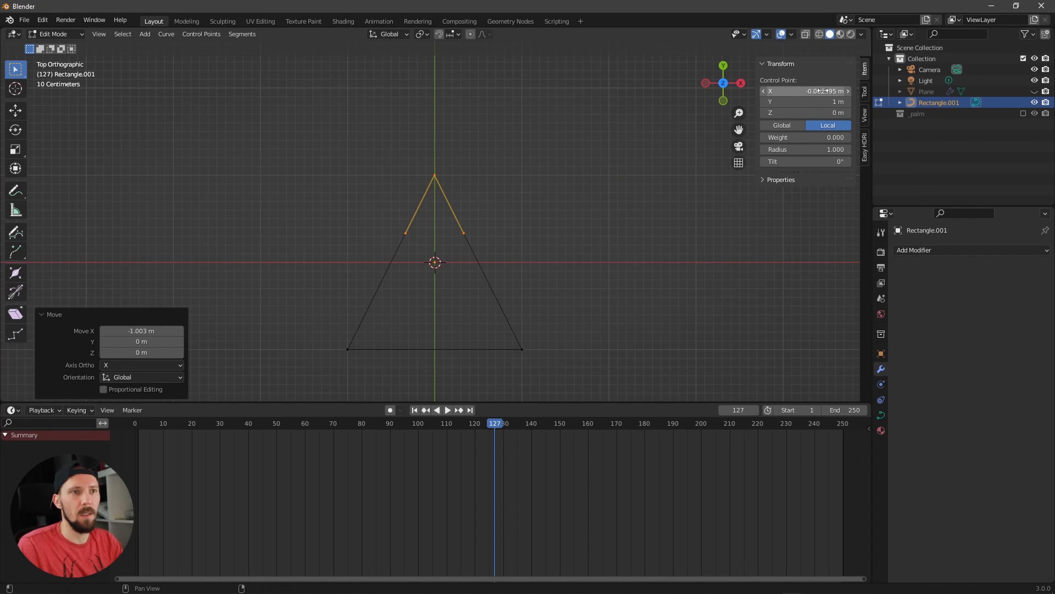
left_click(612, 192)
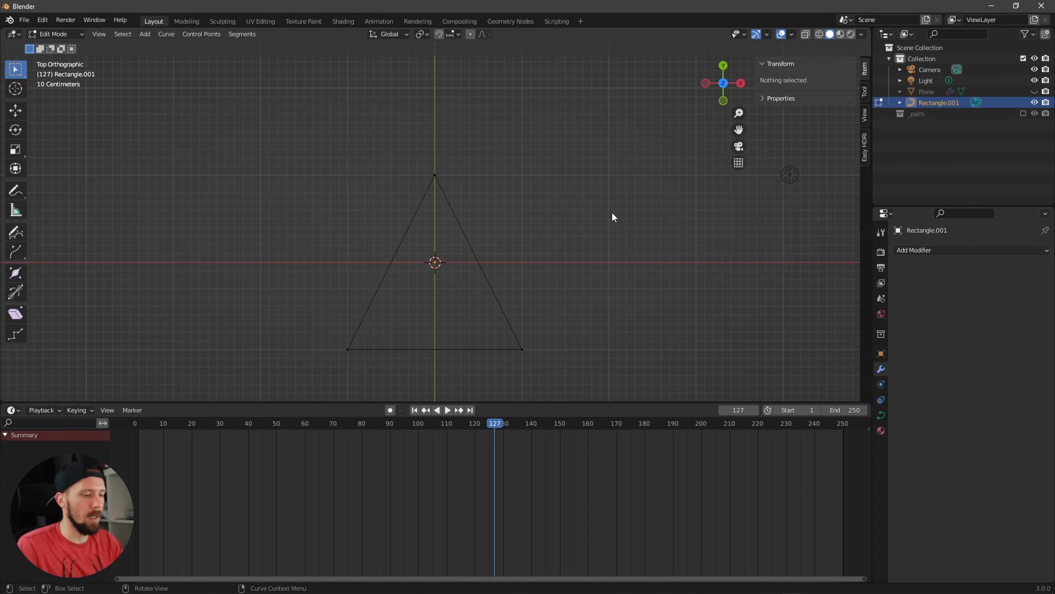
Leave Edit Mode and give the triangle curve a round bevel with a depth of 0.05 m.
key("Tab")
middle_click_drag(590, 276, 577, 185)
left_click(881, 415)
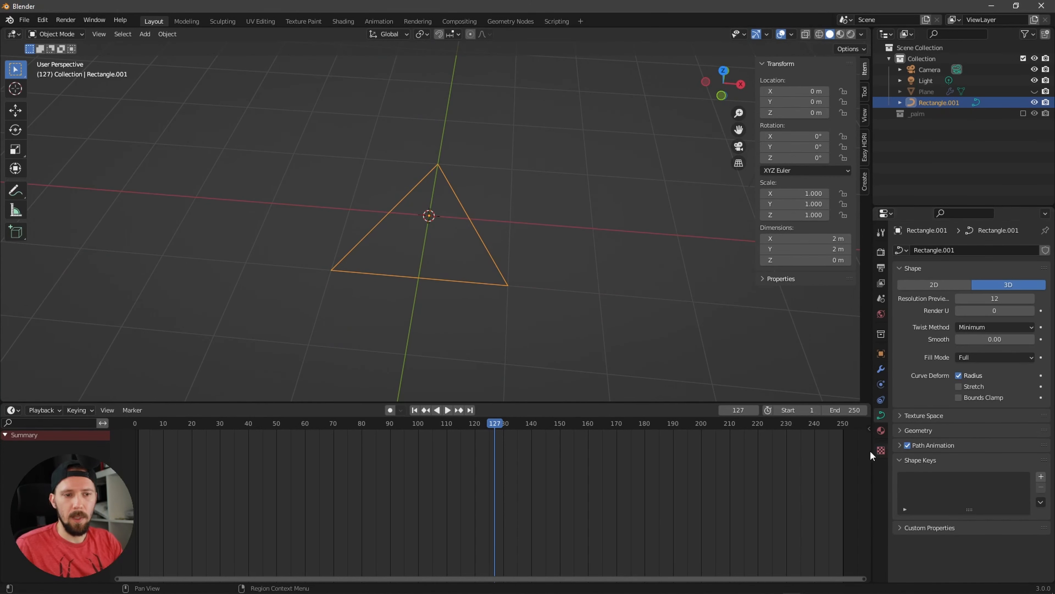
left_click(899, 430)
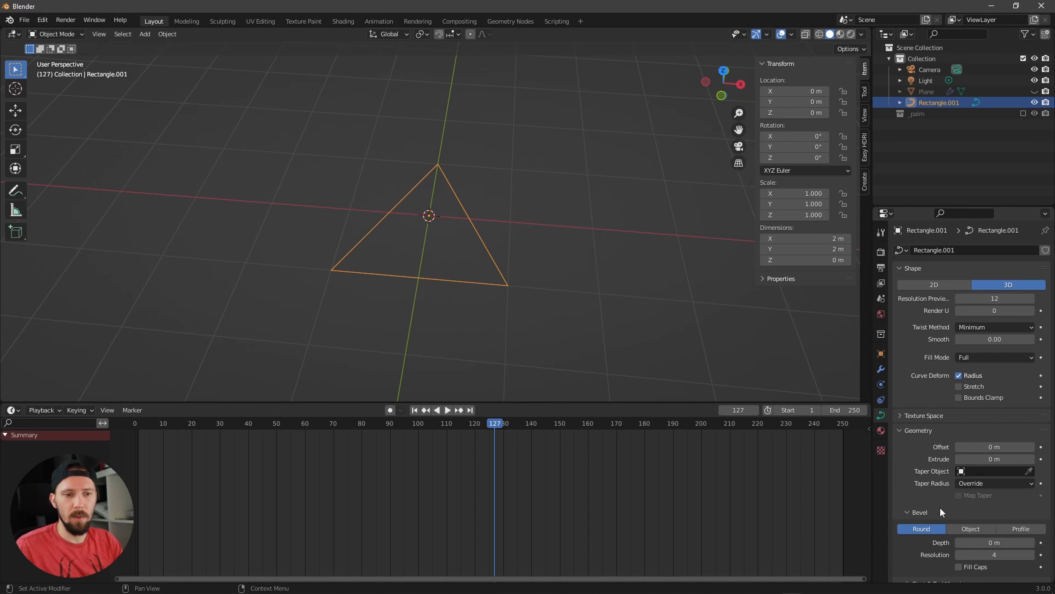
scroll(940, 506, "down", 4)
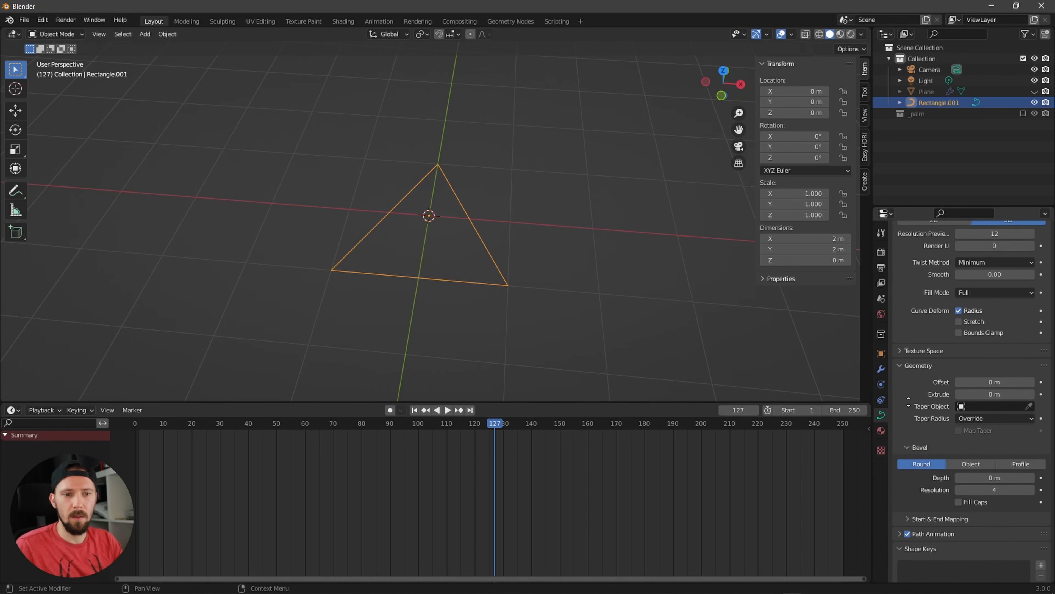
scroll(907, 400, "up", 1)
scroll(907, 403, "down", 2)
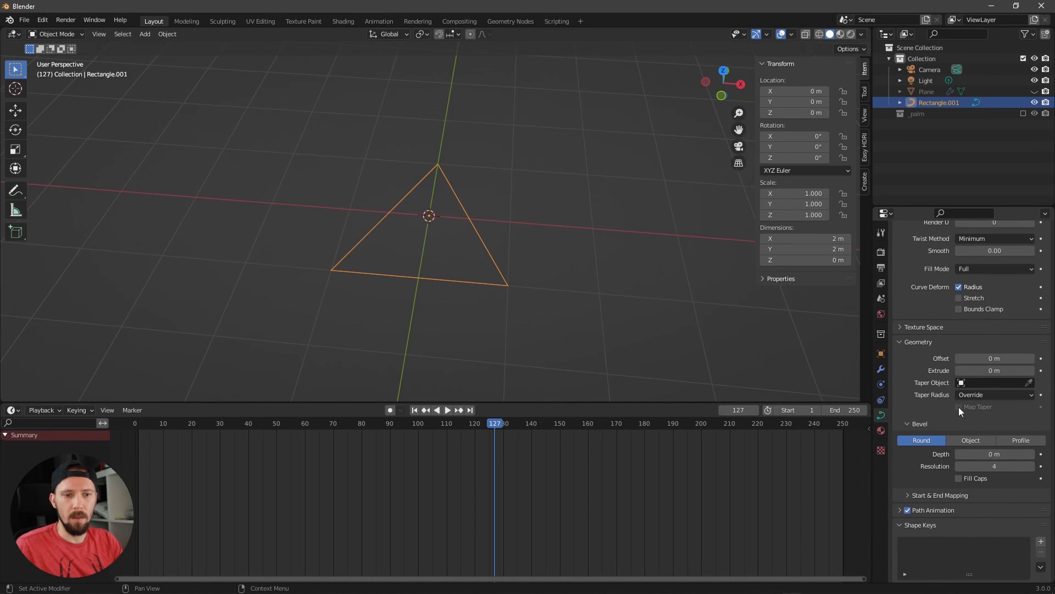
left_click(1032, 454)
left_click(1032, 454)
left_click(1032, 455)
left_click(1032, 454)
middle_click_drag(736, 362, 576, 368)
left_click(997, 454)
left_click(969, 454)
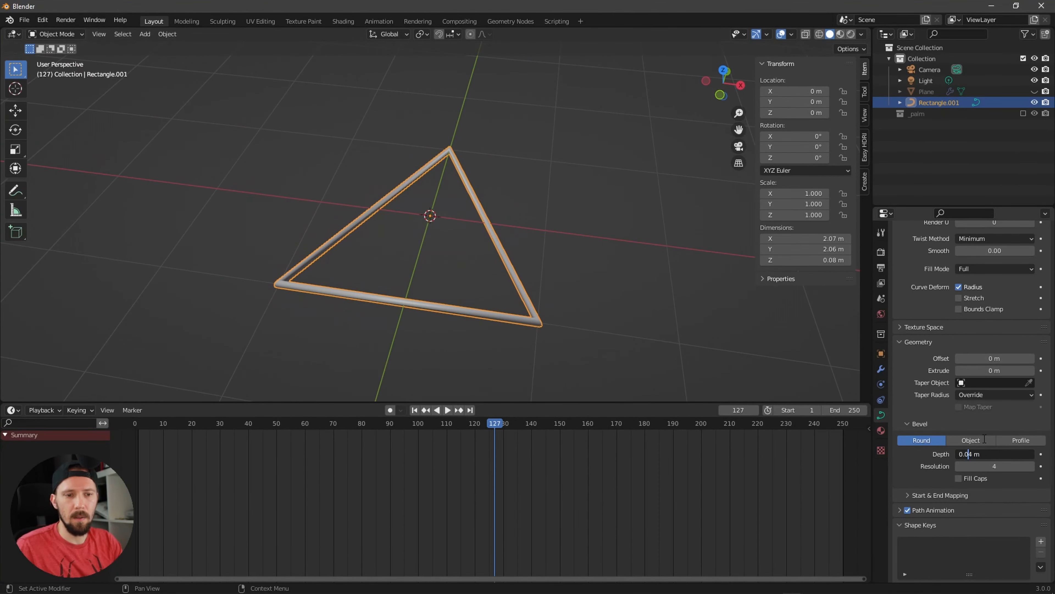
key("Delete")
type("5")
key("Return")
Stand the triangle upright by setting its X rotation to 90° with Y rotation at 0°.
middle_click_drag(552, 250, 578, 249)
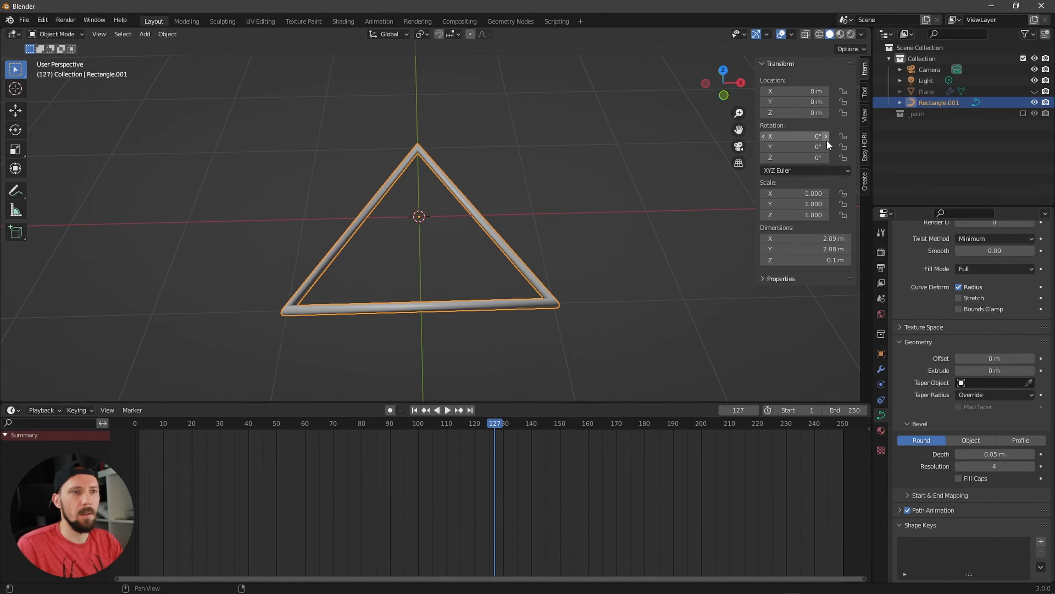
left_click_drag(802, 160, 807, 135)
type("0")
key("Return")
left_click(812, 148)
type("0")
key("Return")
type("90")
key("Return")
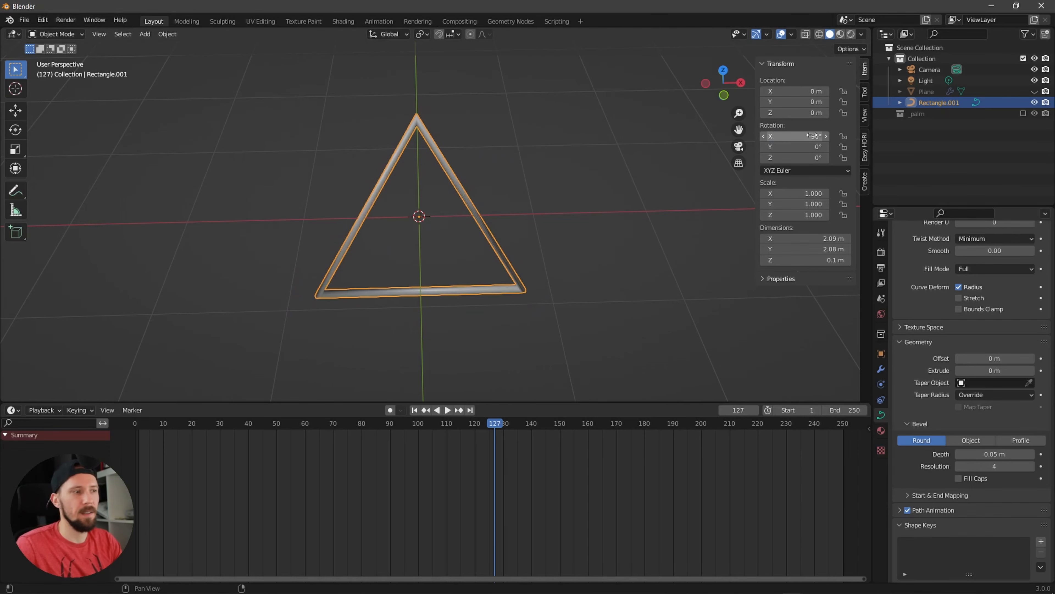
Switch to the Shading workspace and create a new material named M_neon for the triangle.
middle_click_drag(588, 237, 497, 190)
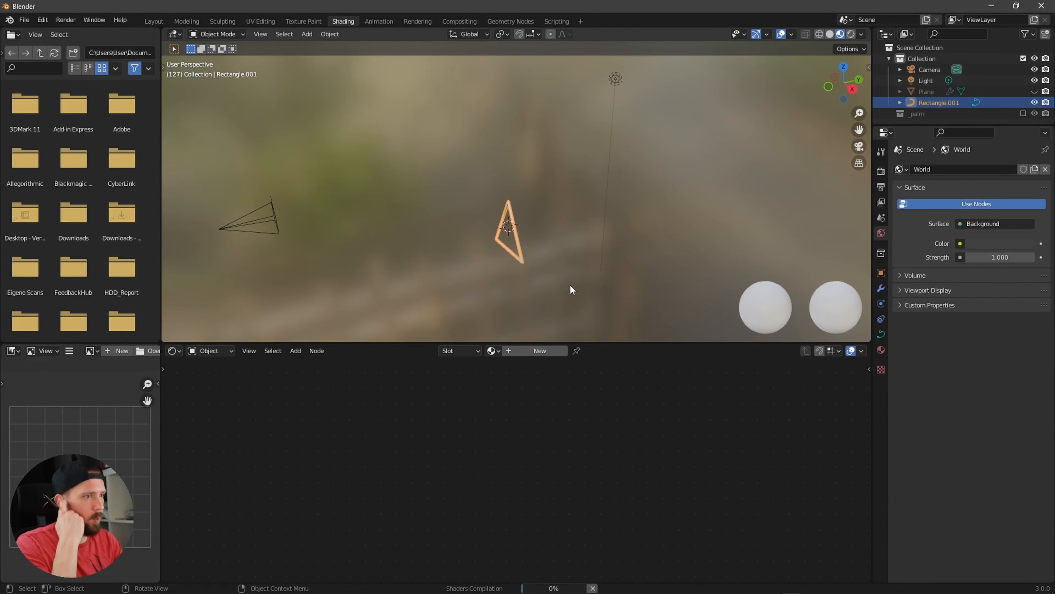
middle_click_drag(569, 284, 677, 228)
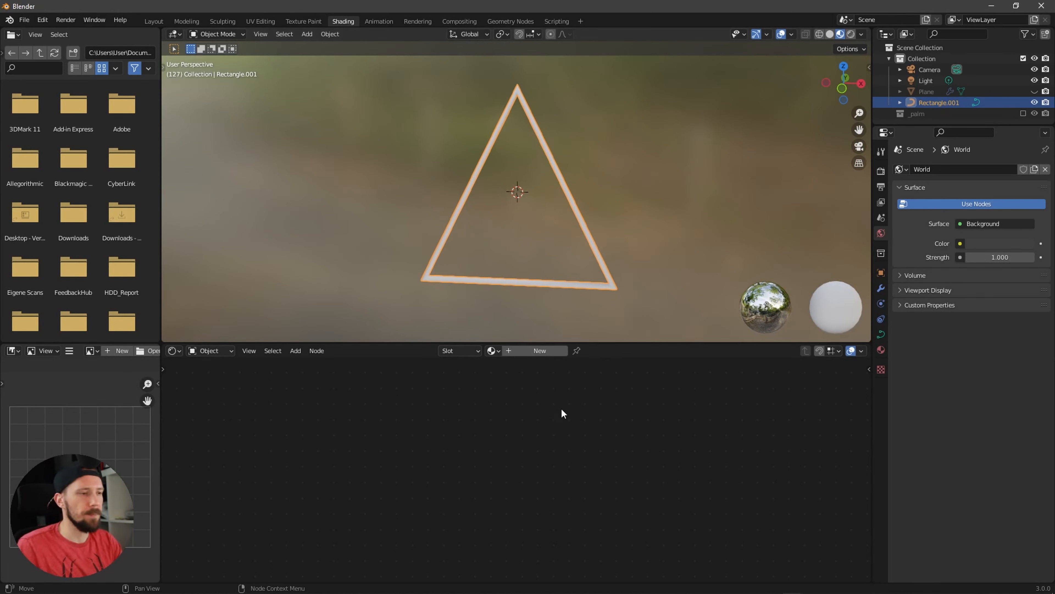
left_click(534, 349)
left_click(508, 351)
type("M_neon")
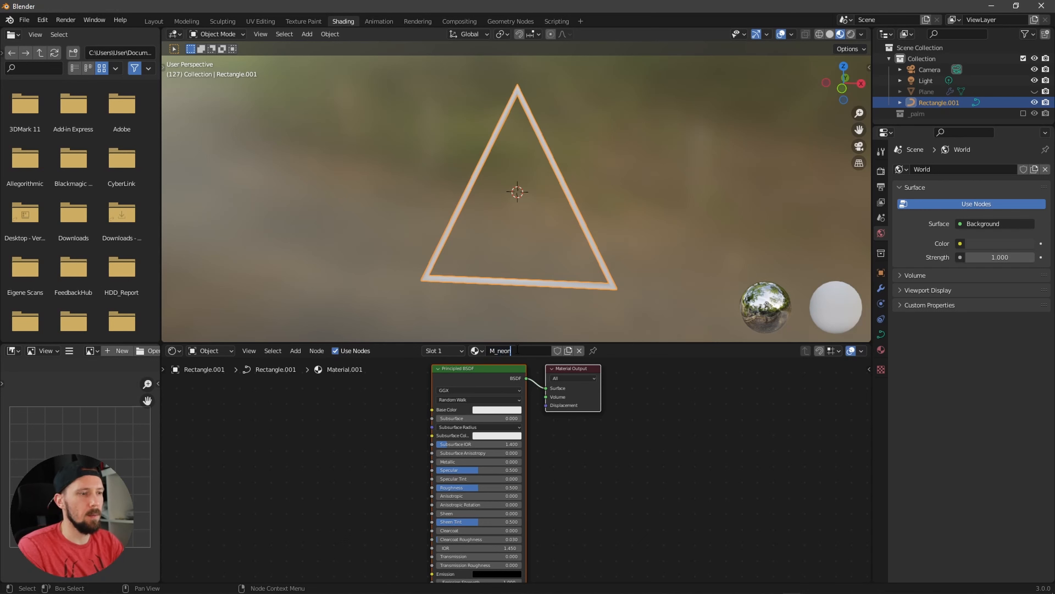
key("Return")
Delete the Principled BSDF from M_neon, move the Material Output aside and add an Emission node.
scroll(577, 459, "down", 2)
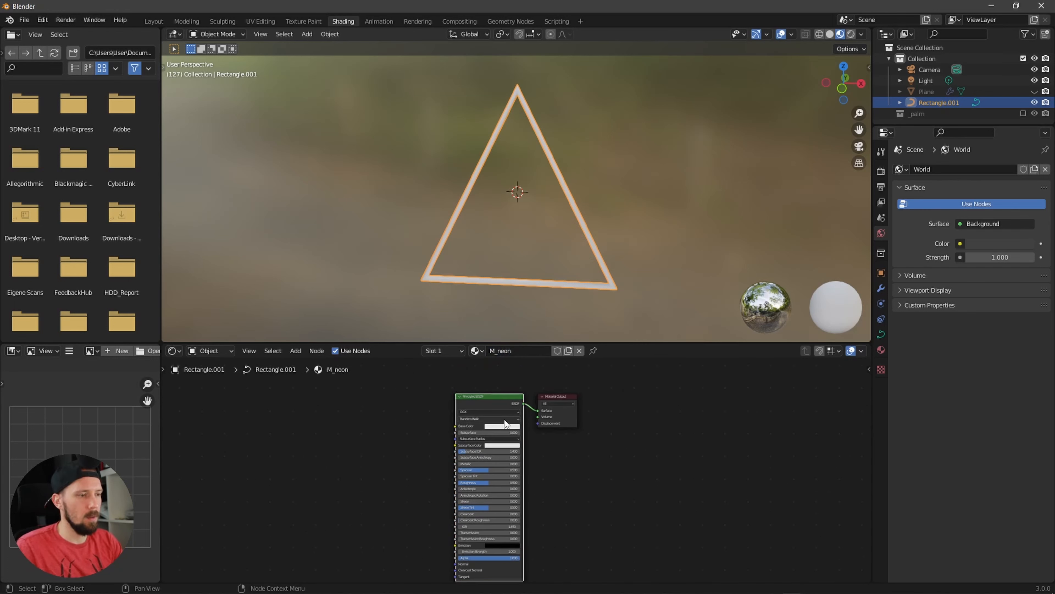
key("ctrl+x")
left_click_drag(543, 394, 643, 388)
left_click(554, 417)
key("shift+a")
type("emm")
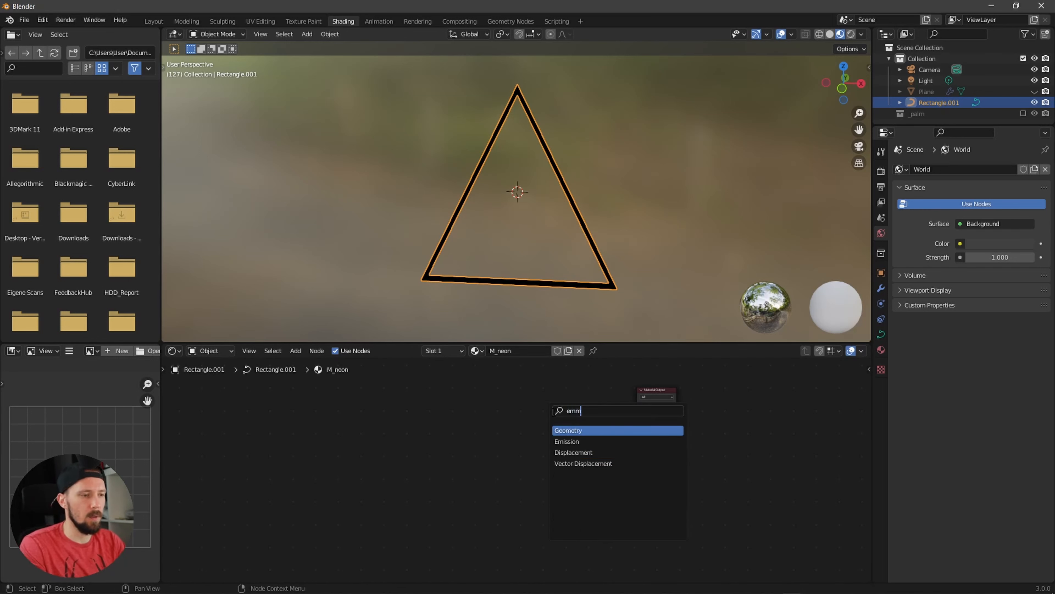
left_click(566, 441)
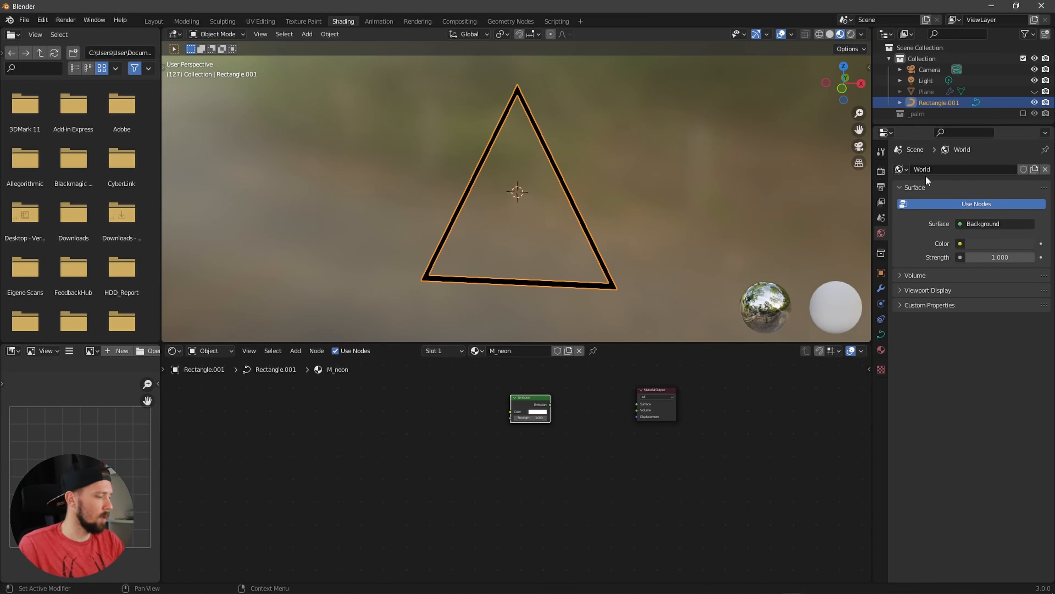
Enable Eevee's Ambient Occlusion, Bloom and Screen Space Reflections, with Half Res Trace off and Edge Fading at 0.
left_click(881, 171)
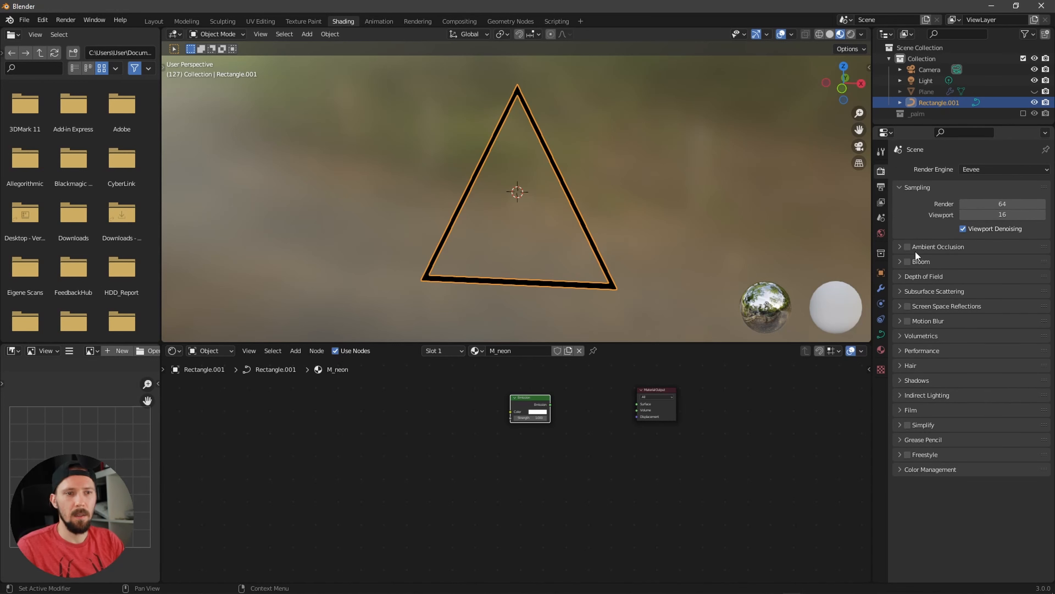
left_click(907, 261)
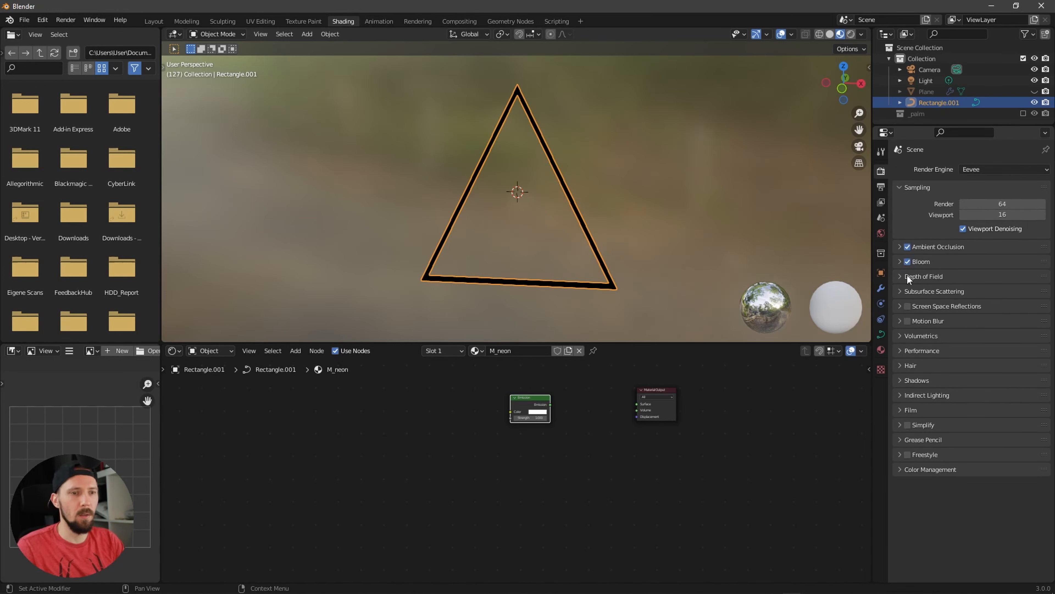
left_click(900, 307)
left_click(959, 335)
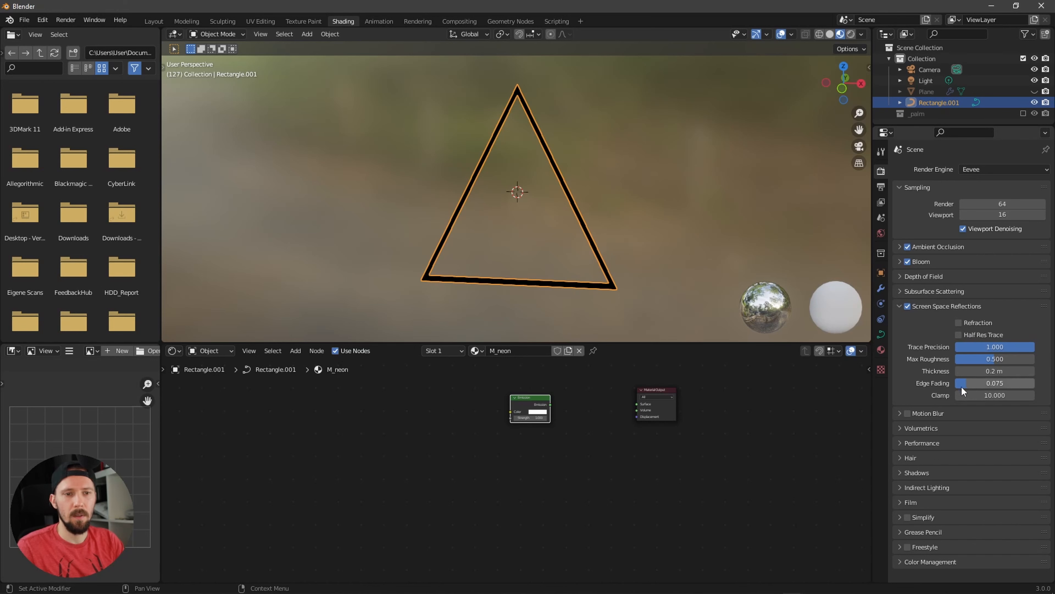
left_click_drag(966, 384, 943, 384)
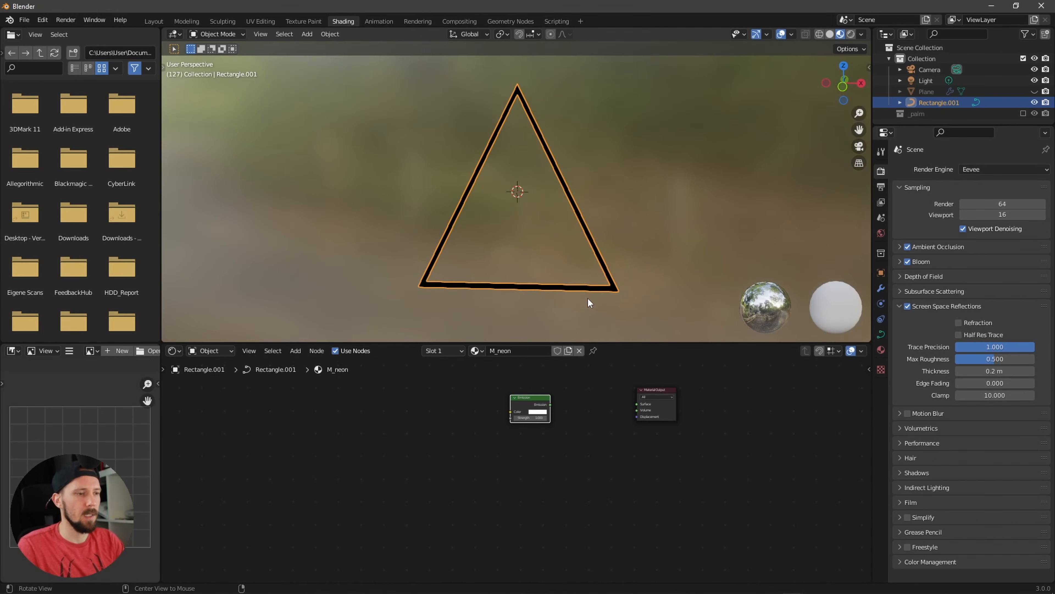
Connect the Emission node to the Material Output's Surface input and reposition the output node.
scroll(598, 300, "up", 2)
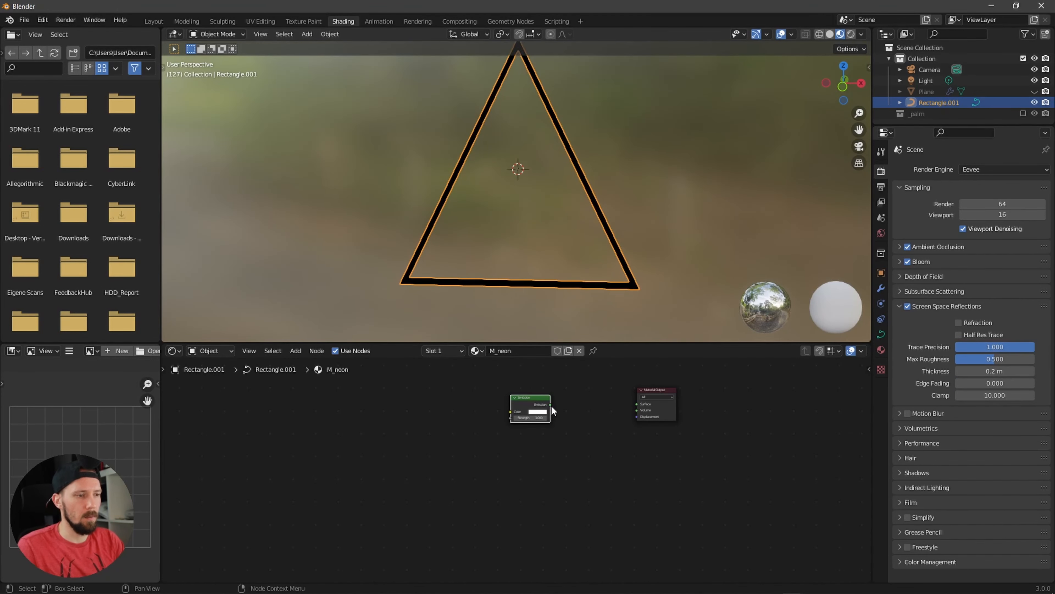
left_click_drag(551, 405, 637, 403)
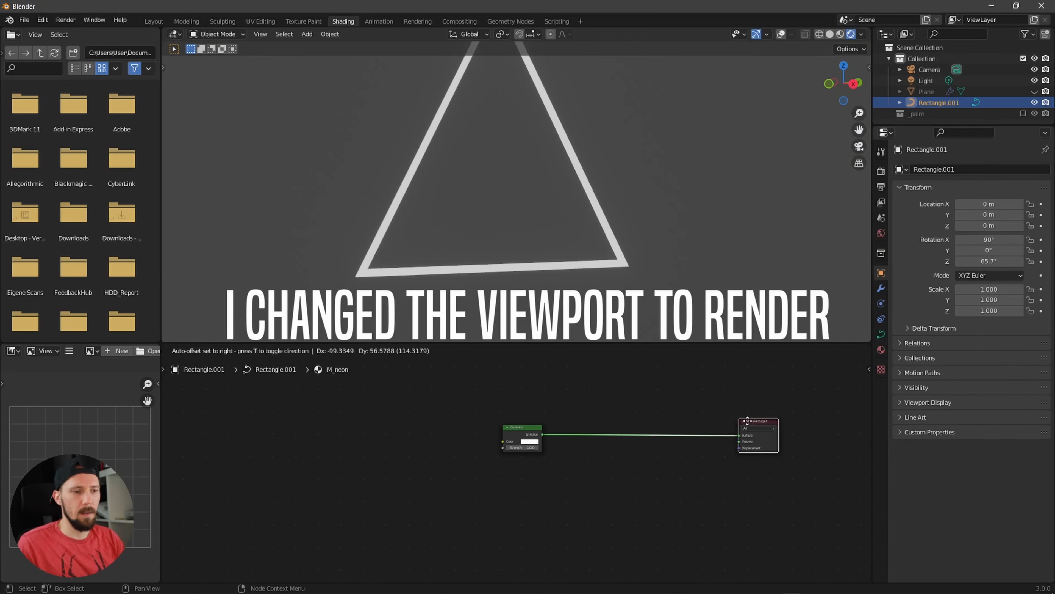
left_click_drag(748, 420, 730, 425)
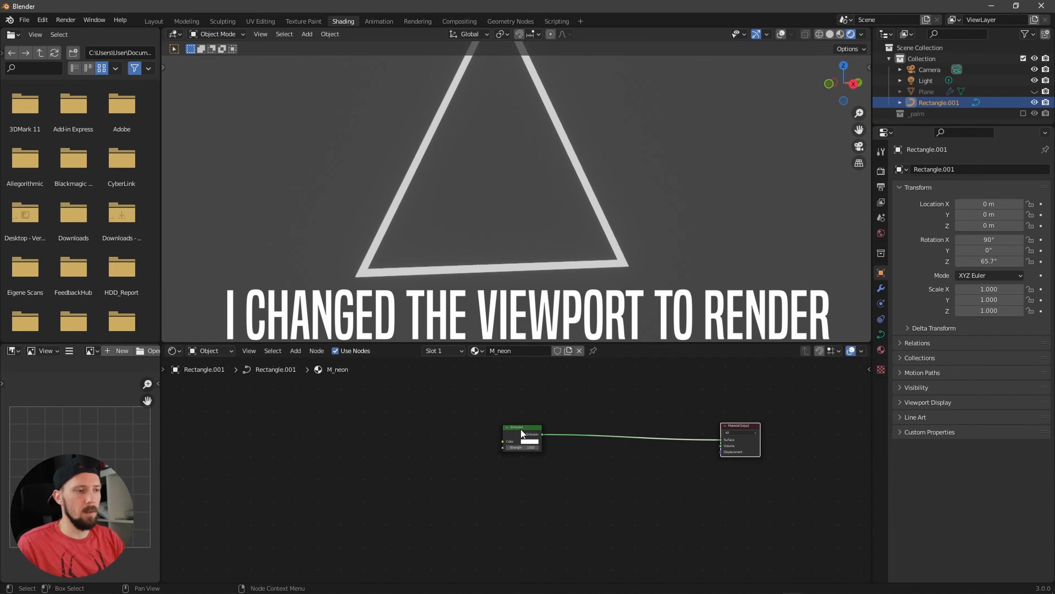
Move the Emission node closer to the Material Output and set its color to pink.
left_click_drag(519, 429, 593, 429)
left_click(601, 442)
left_click_drag(615, 378, 622, 388)
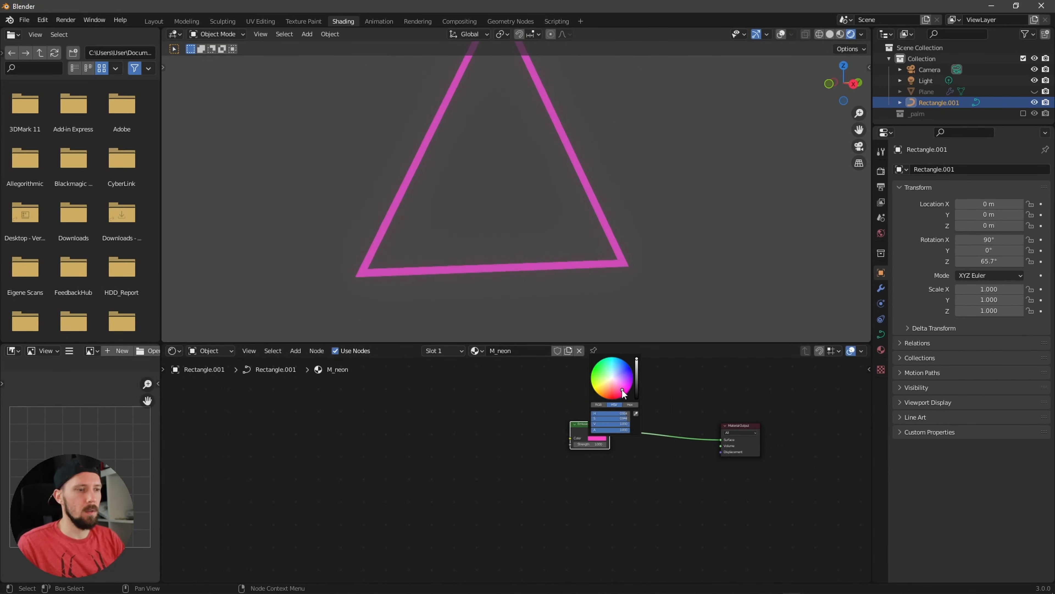
Add a Fresnel node before the Emission node and connect its Fac output to the Emission Strength.
middle_click_drag(464, 450, 502, 455)
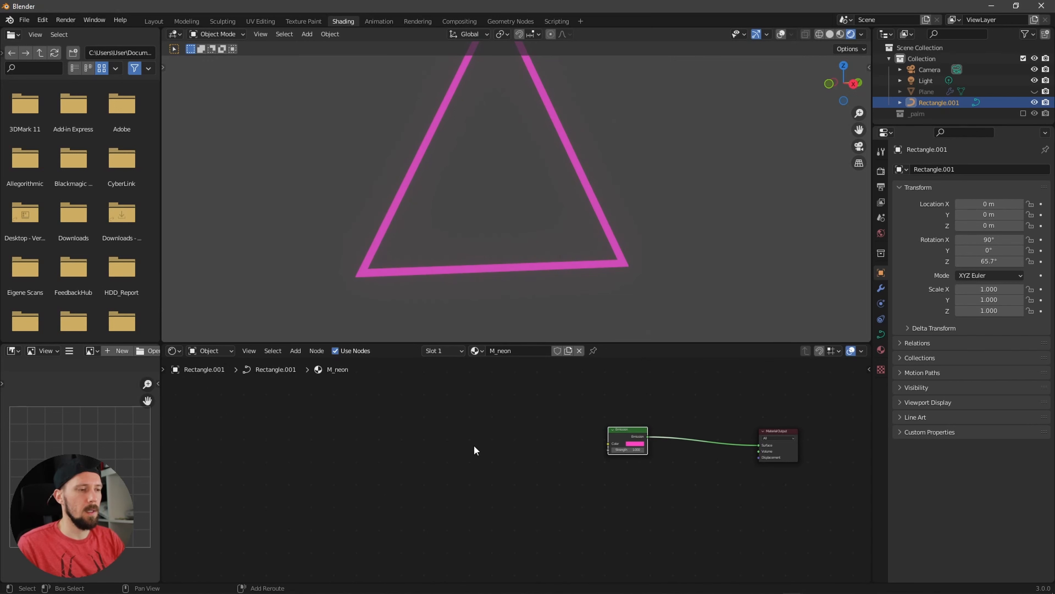
key("shift+a")
left_click(469, 444)
type("f")
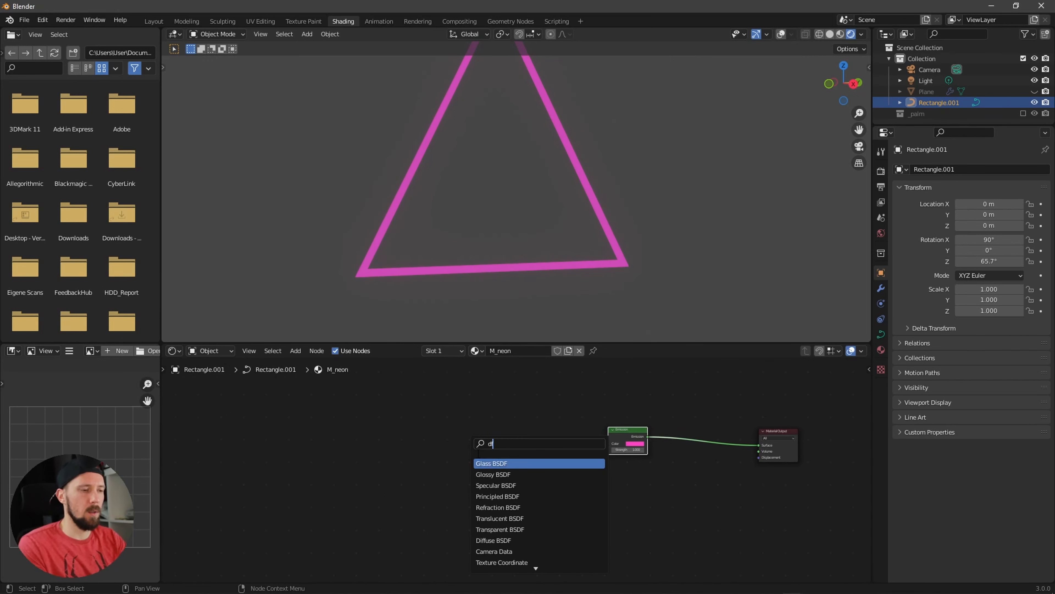
type("res")
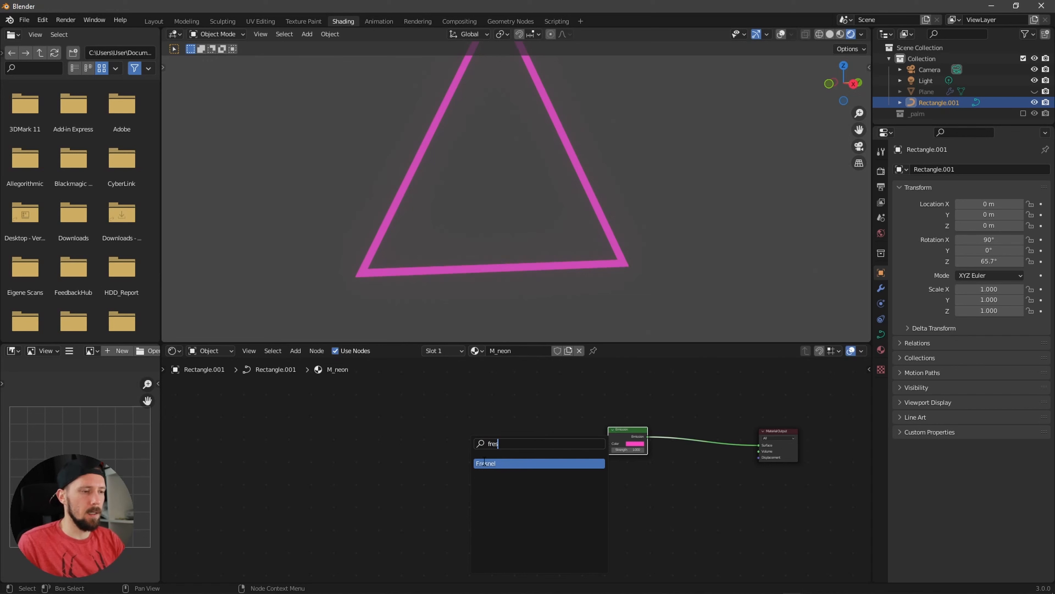
key("Return")
left_click(461, 437)
left_click_drag(460, 434, 609, 449)
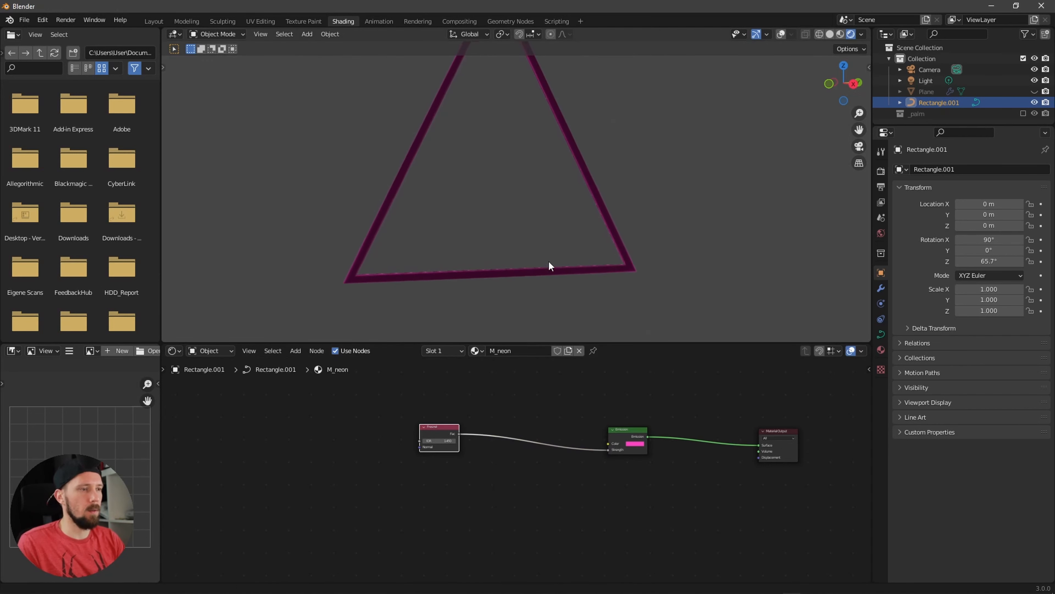
Set the Fresnel node's IOR to 0.650 and check the glow on the neon triangle.
left_click_drag(548, 260, 604, 262, "alt")
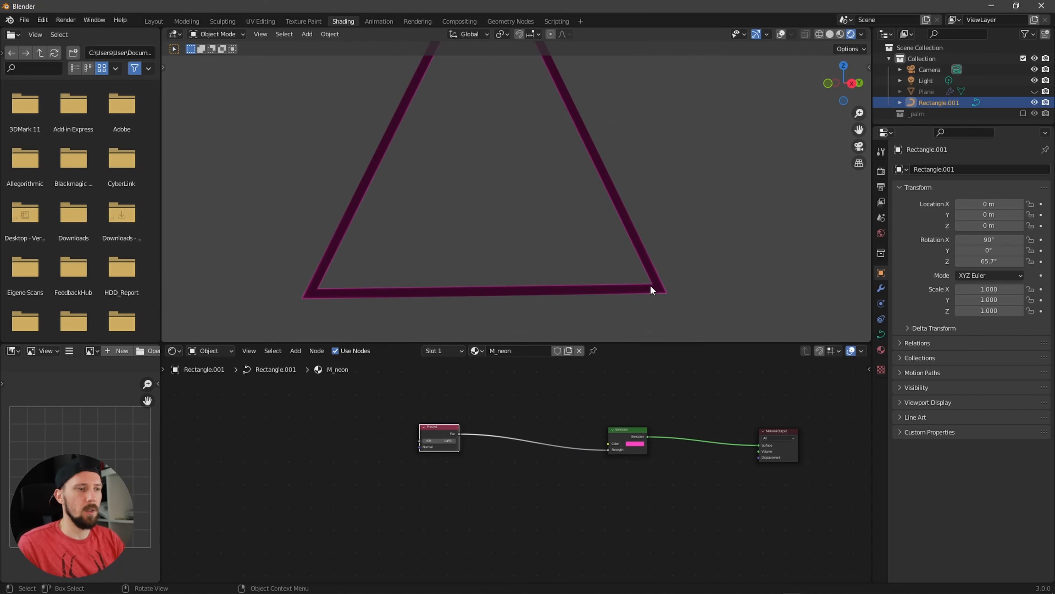
scroll(569, 310, "up", 2)
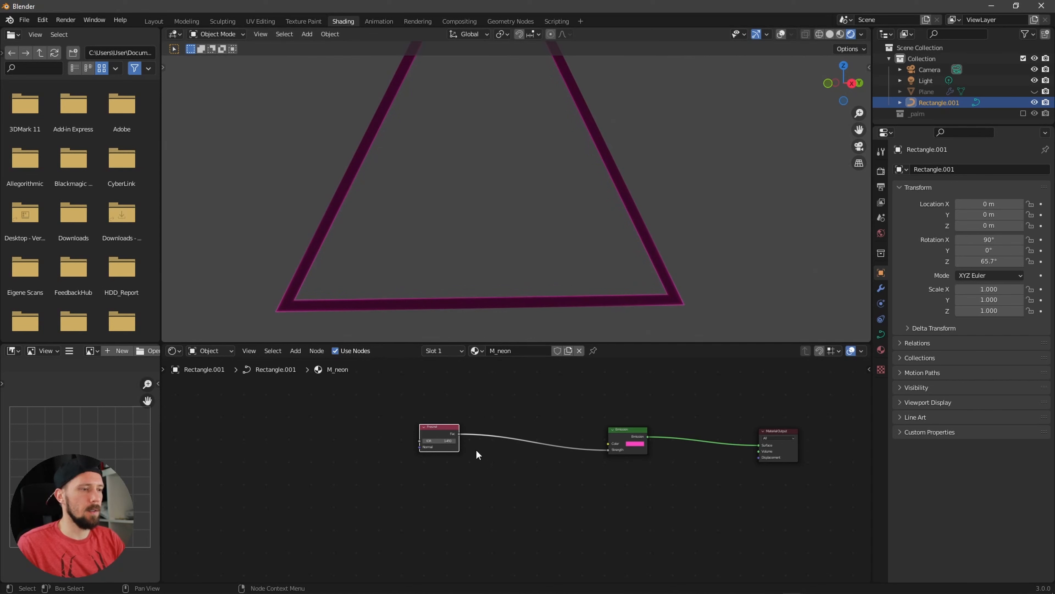
scroll(516, 447, "up", 2)
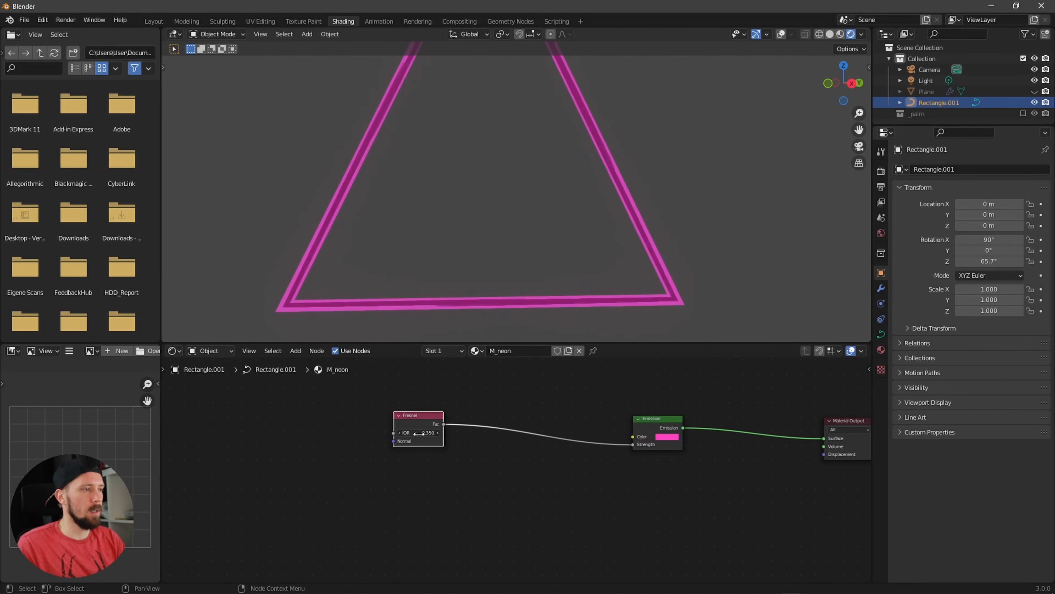
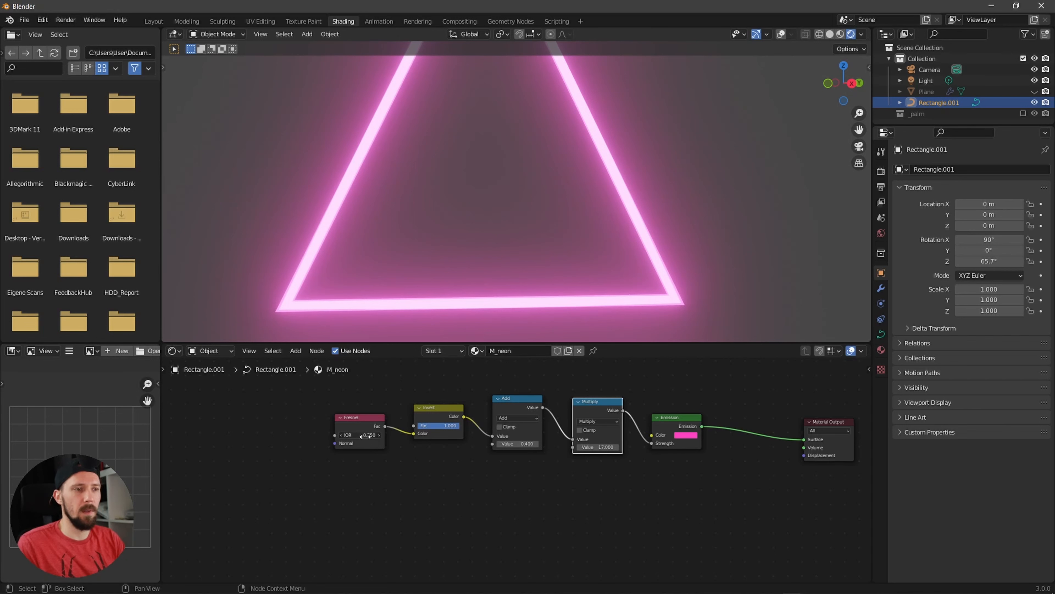
left_click_drag(365, 436, 365, 436)
middle_click_drag(497, 265, 552, 263)
scroll(589, 246, "up", 5)
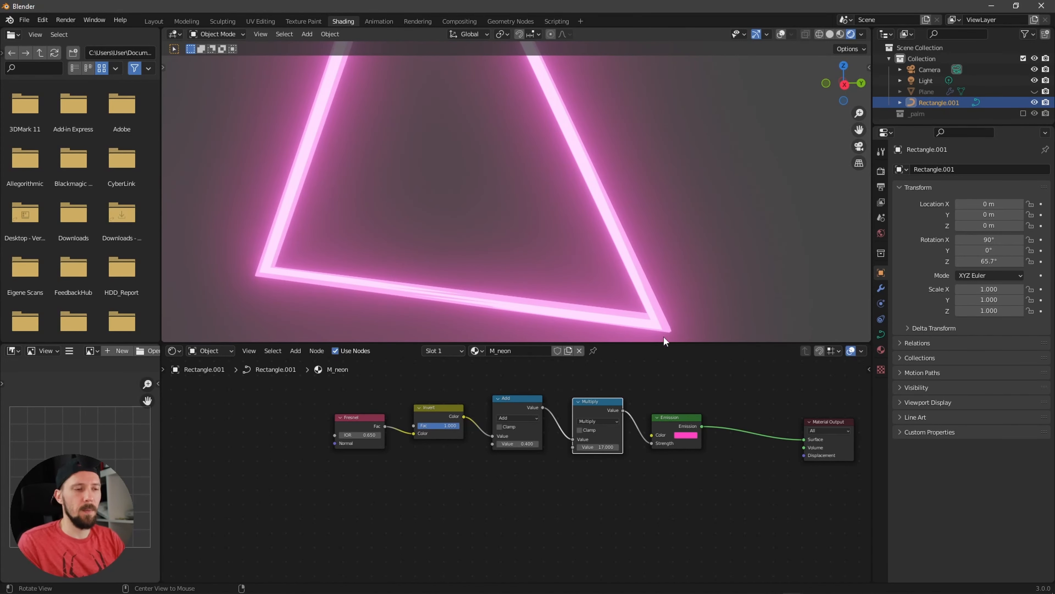
middle_click_drag(626, 307, 648, 293)
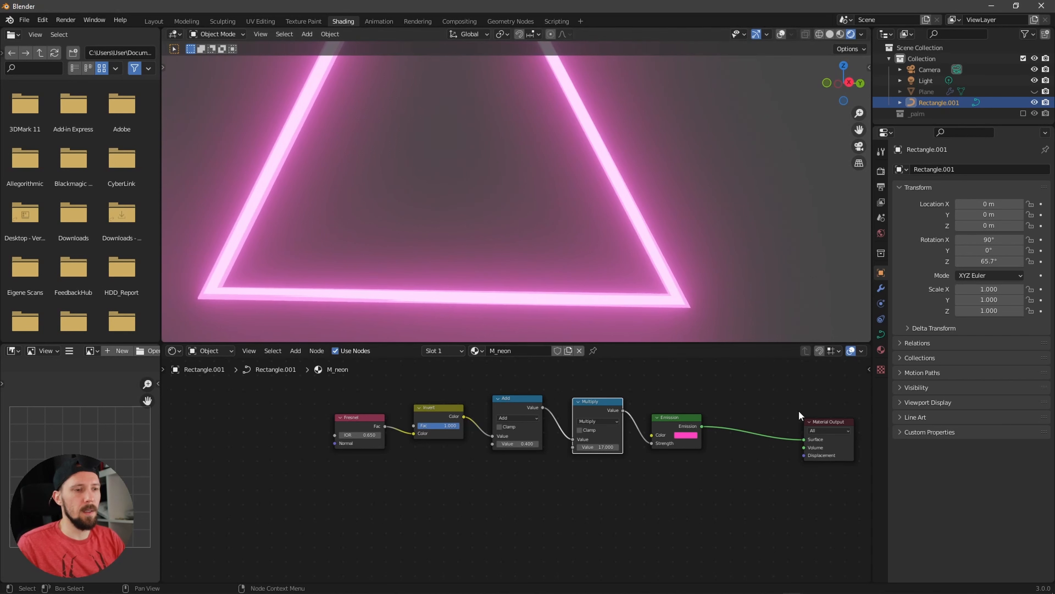
Insert a Mix Shader node on the link between the Emission node and the Material Output.
key("shift+a")
left_click(751, 395)
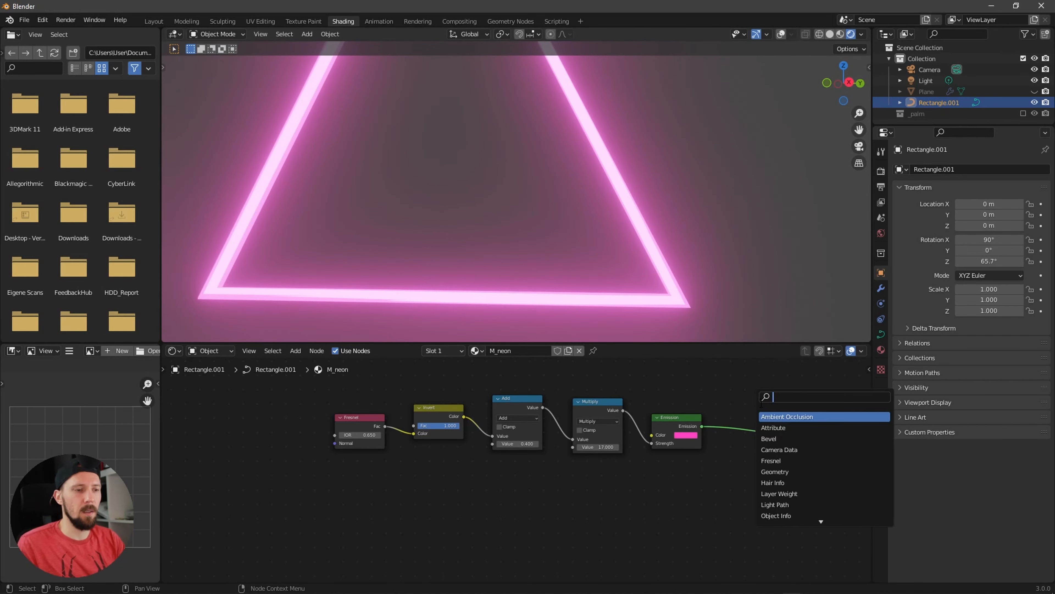
type("mi")
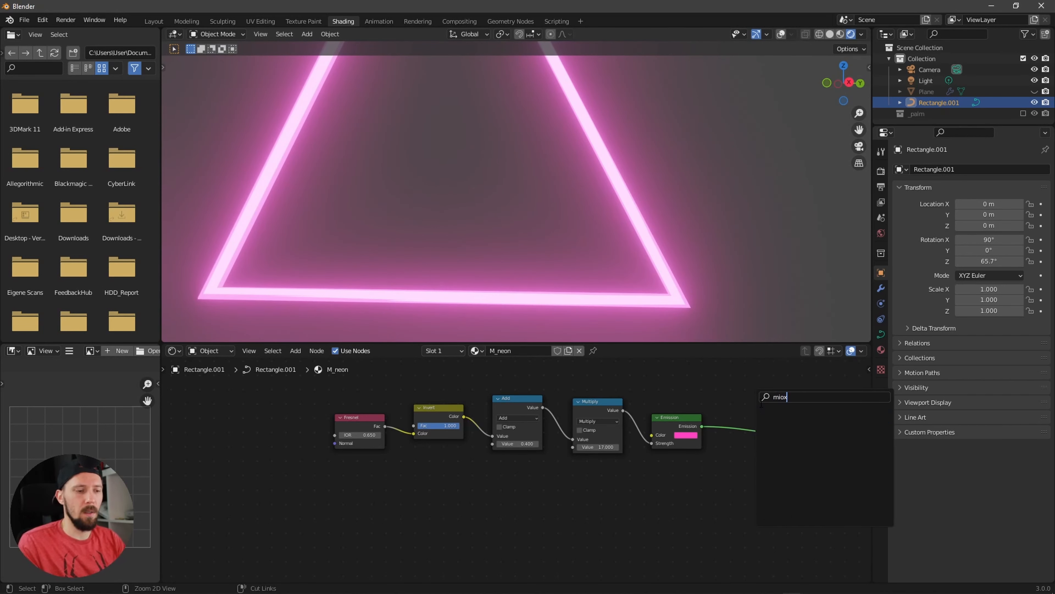
type("x")
left_click(777, 427)
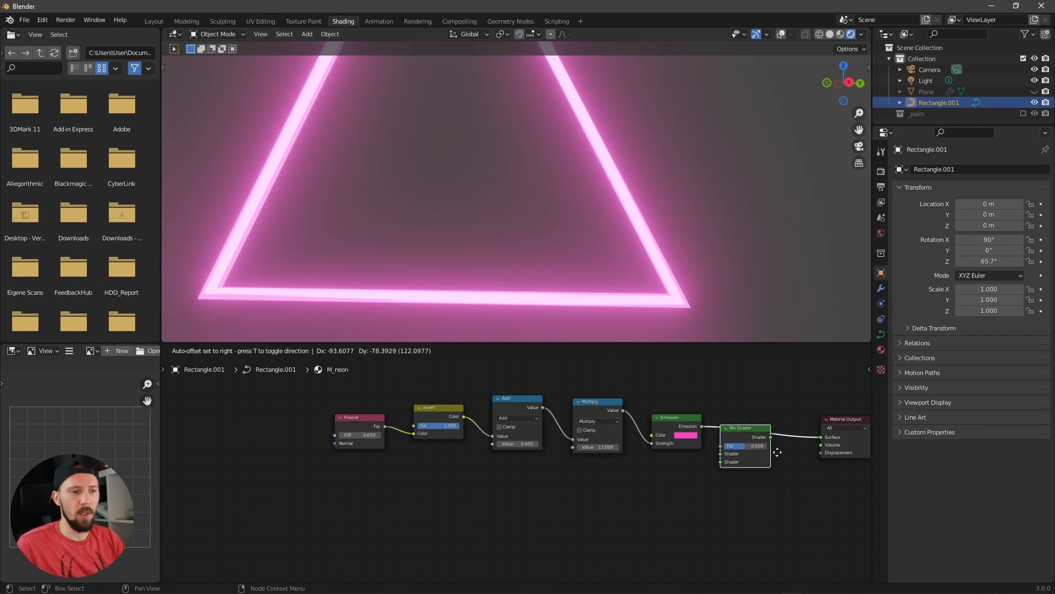
left_click(779, 442)
Add a Glossy BSDF node below the node chain and connect it to the Mix Shader's second Shader input.
key("shift+a")
left_click(611, 465)
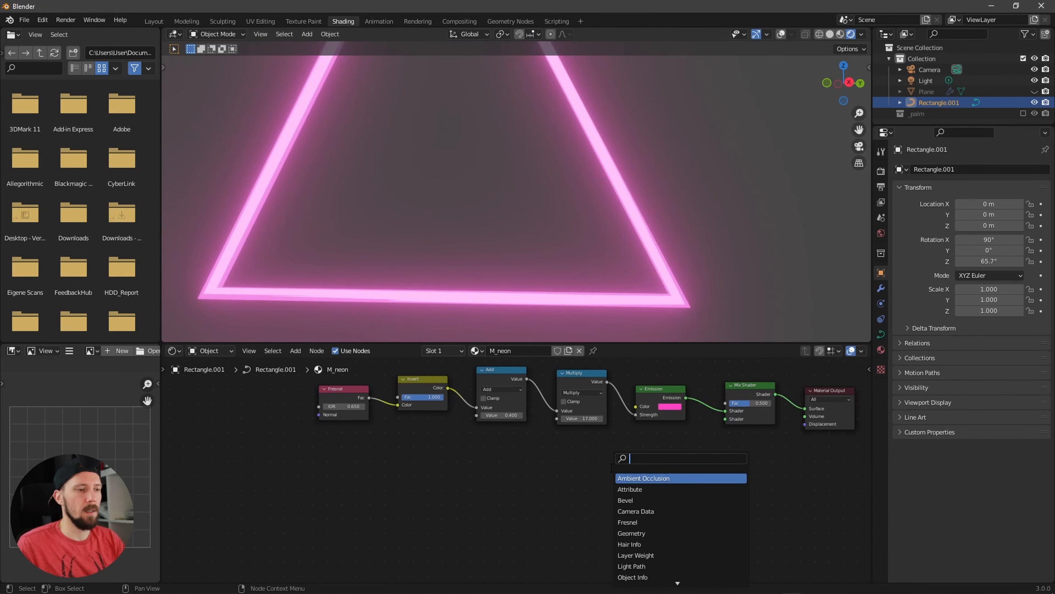
type("g.,lo")
key("BackSpace")
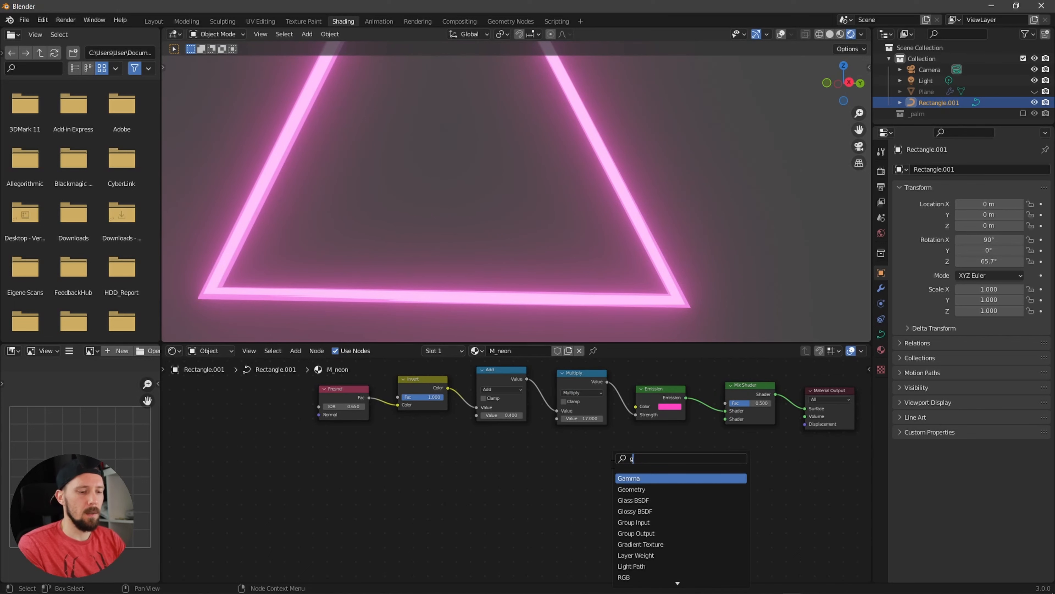
type("los")
left_click(636, 478)
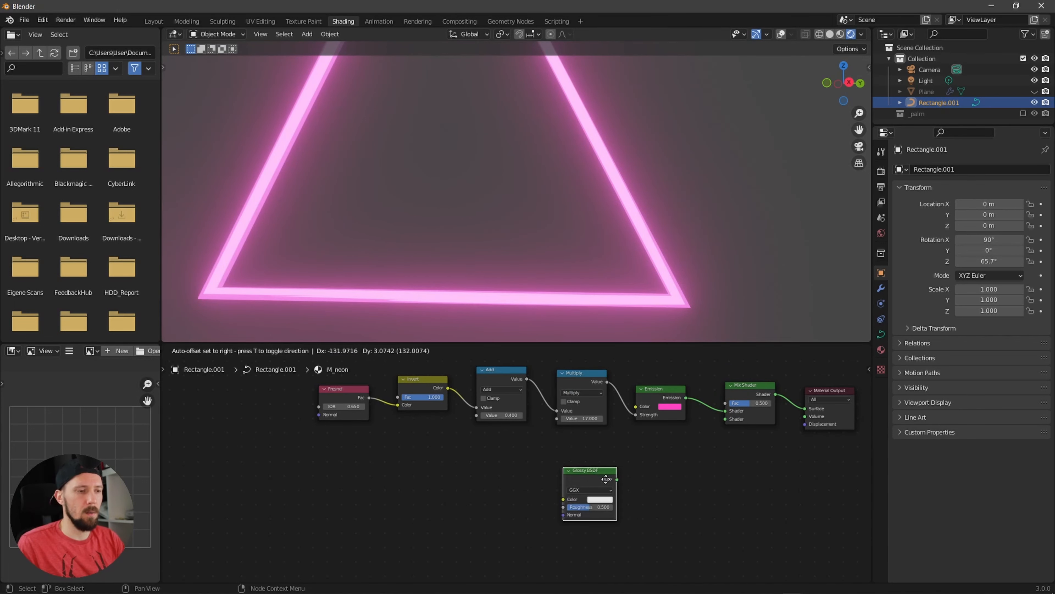
left_click(603, 482)
left_click_drag(604, 481, 726, 420)
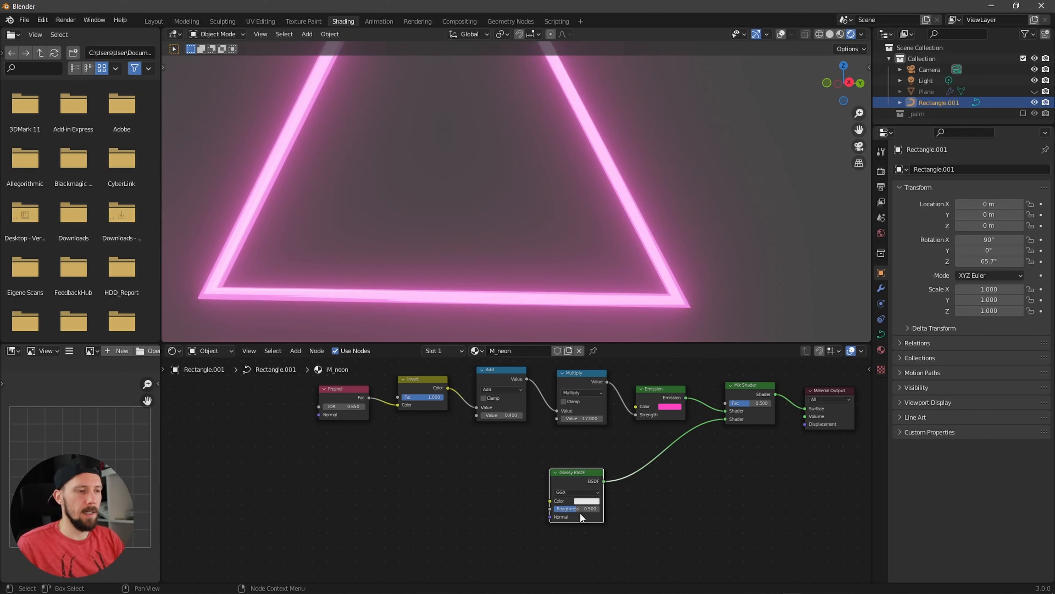
Set the Glossy BSDF's Roughness to 0 and inspect the neon triangle up close and from a distance.
left_click_drag(572, 508, 544, 509)
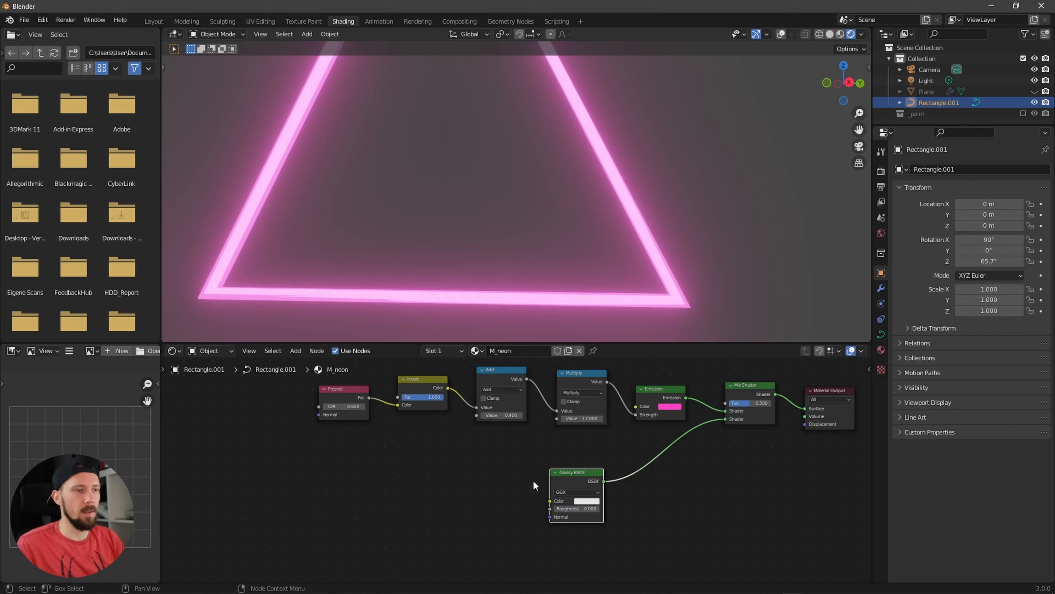
middle_click_drag(644, 187, 590, 226)
scroll(674, 226, "up", 3)
middle_click_drag(674, 226, 589, 250)
left_click_drag(588, 246, 544, 255, "alt")
scroll(535, 270, "up", 3)
middle_click_drag(544, 256, 524, 270)
scroll(523, 268, "down", 2)
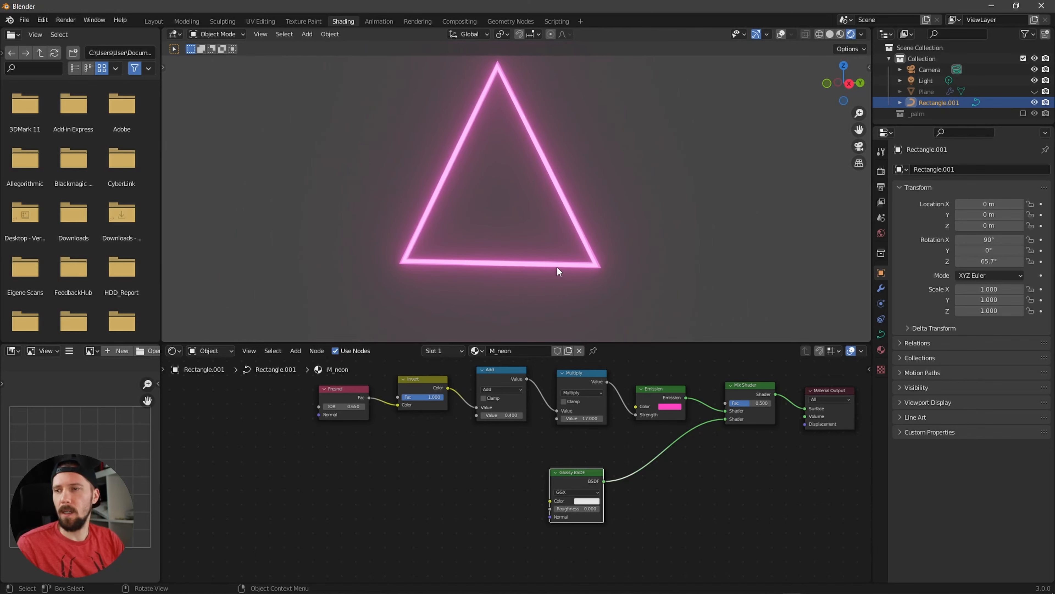
Unhide the Plane with the palm field and look through the camera.
left_click(1034, 92)
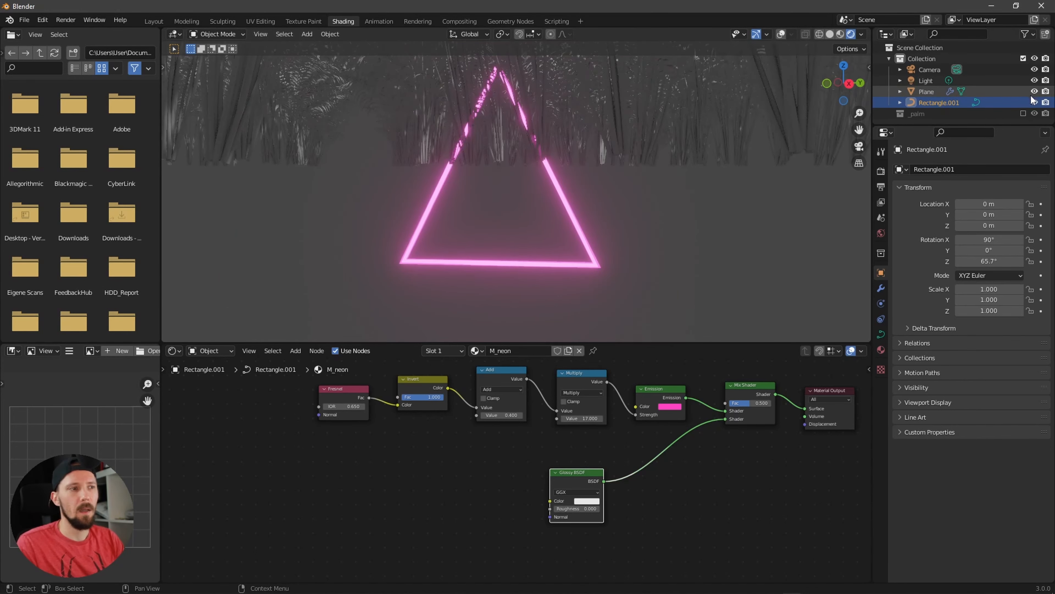
scroll(553, 251, "down", 6)
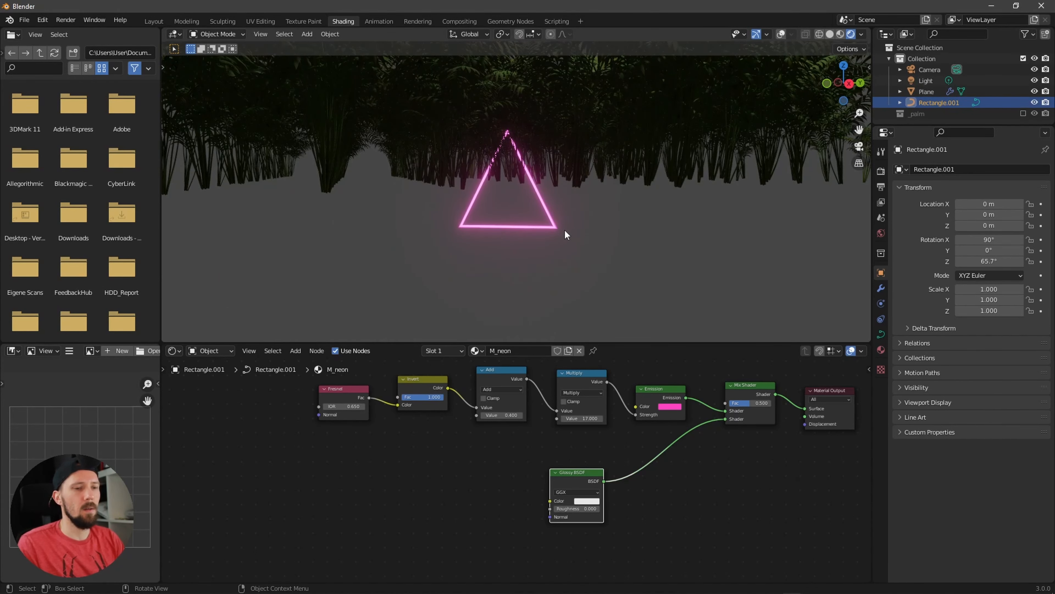
key("KP_0")
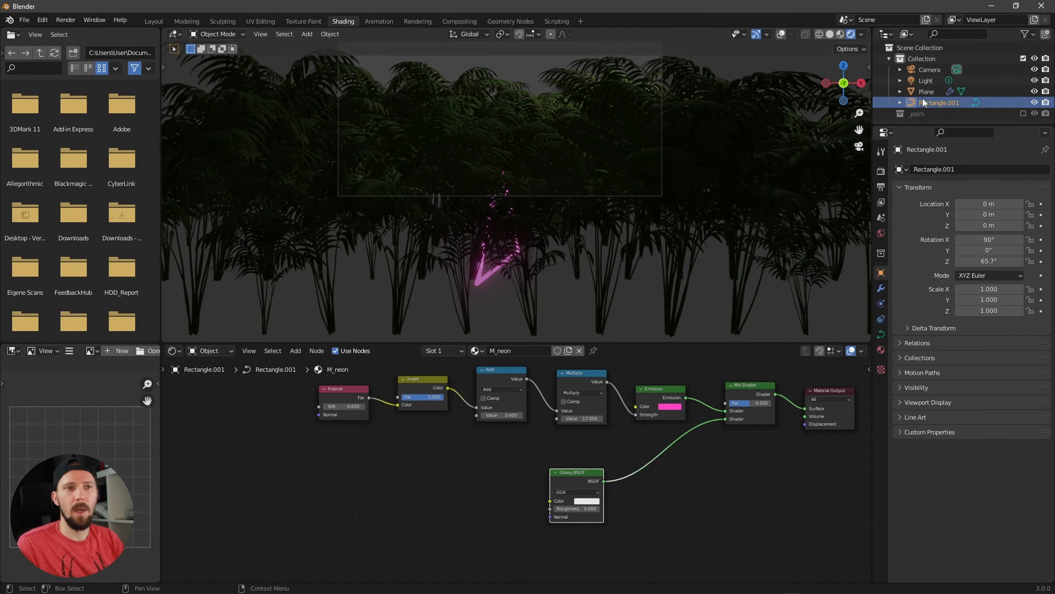
Select the neon triangle, show its transform values in the viewport and set its Z rotation to 0°.
left_click(929, 92)
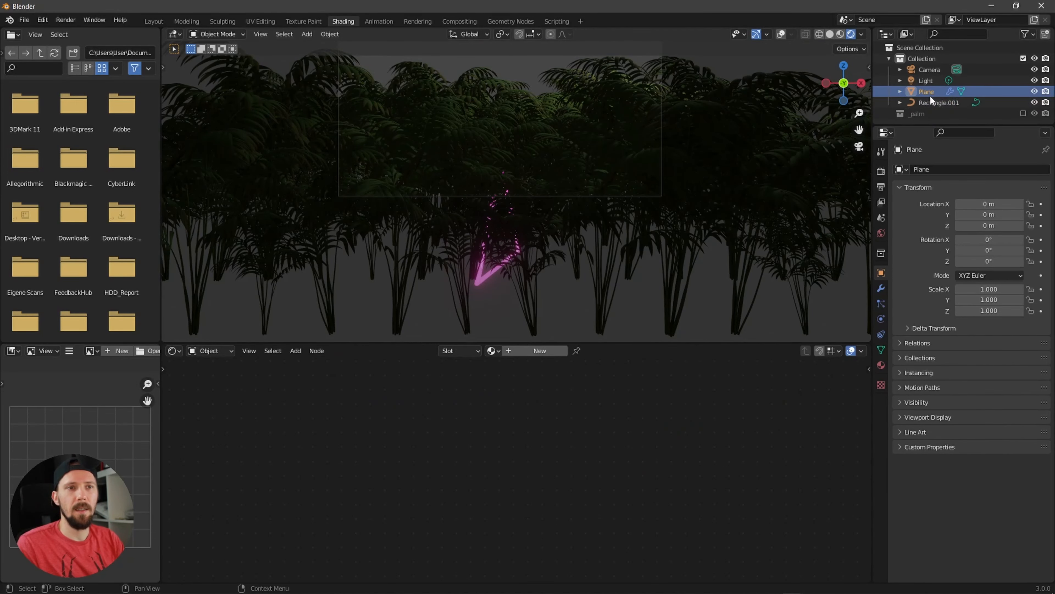
left_click(927, 102)
key("n")
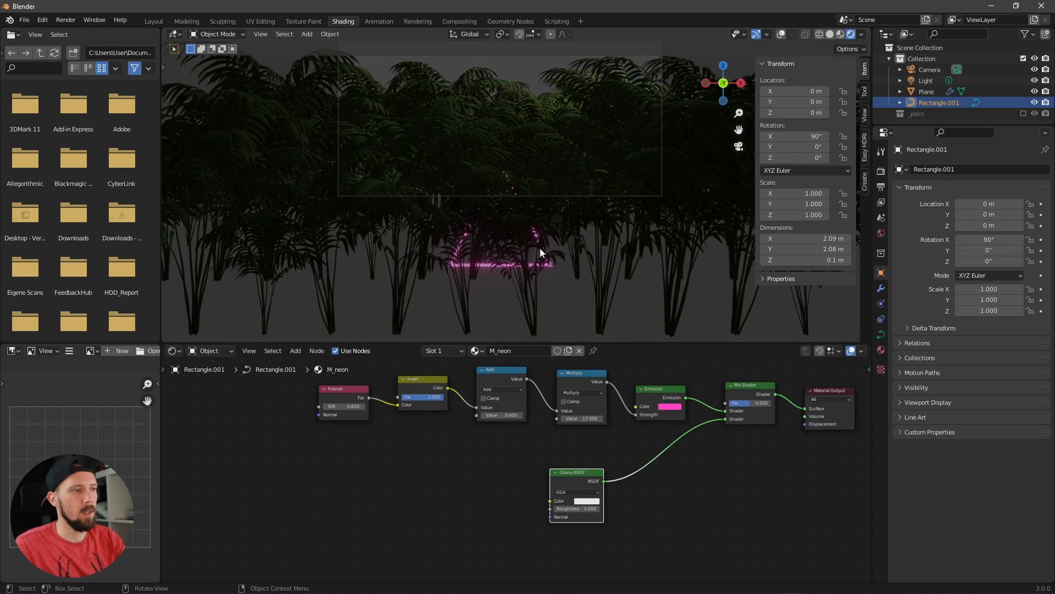
Raise the neon triangle along the Z axis above the palms to a height of about 2.64 m.
key("g")
key("z")
left_click(547, 127)
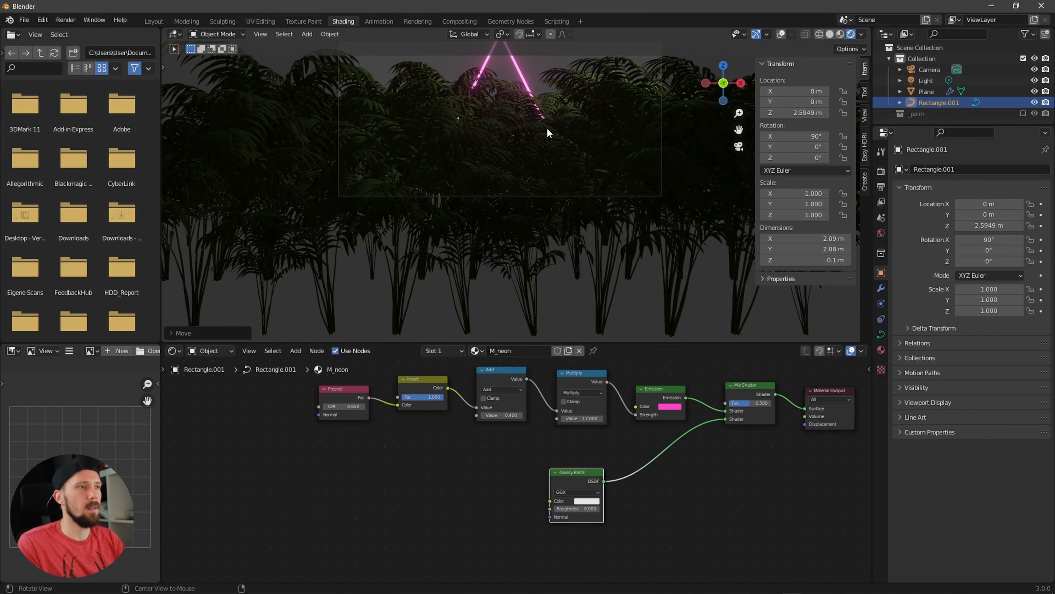
middle_click_drag(547, 127, 548, 216, "shift")
key("g")
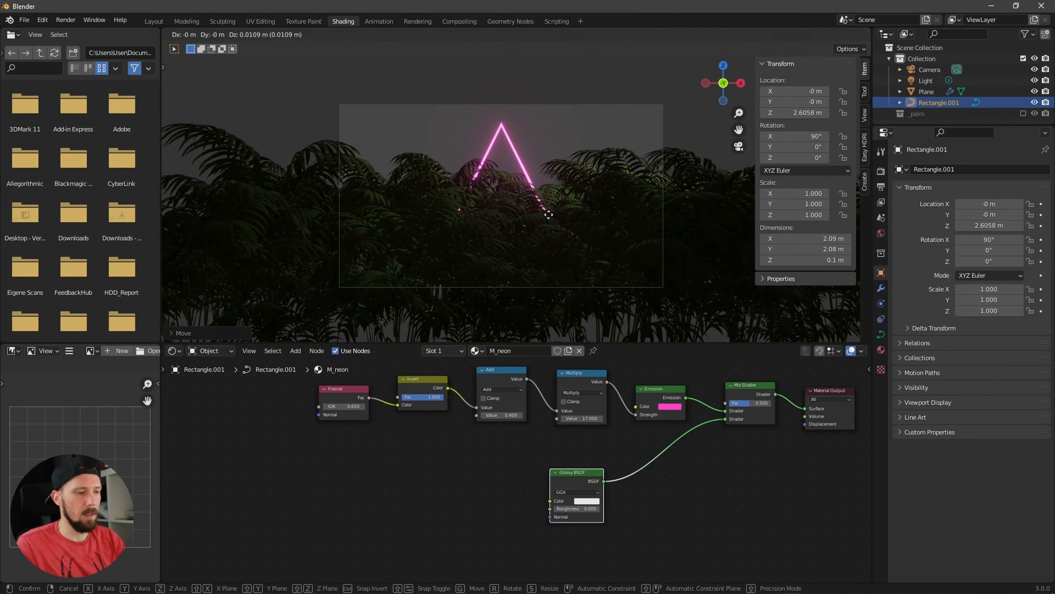
key("z")
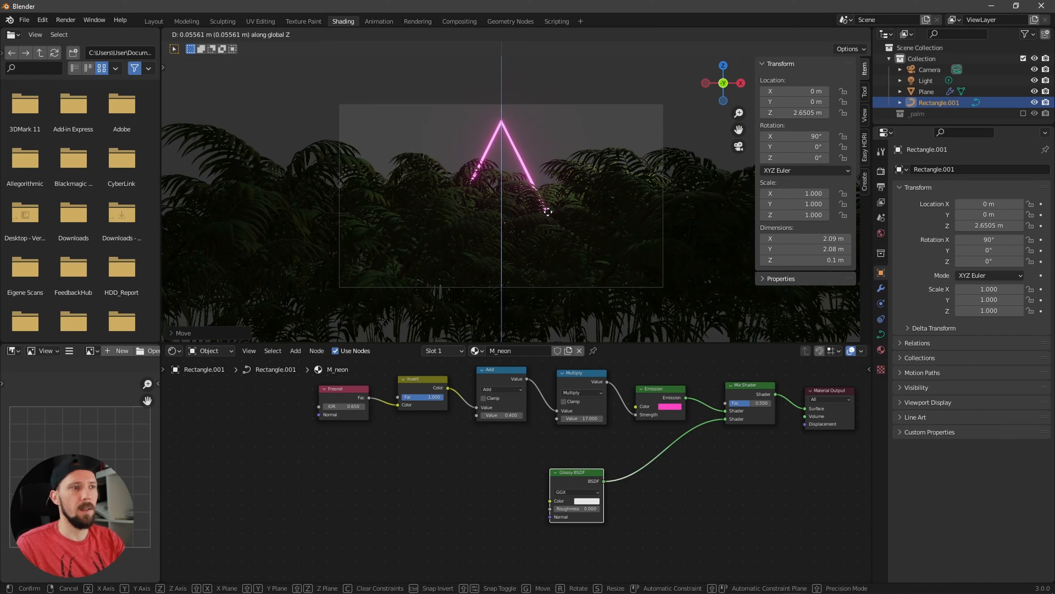
left_click(549, 215)
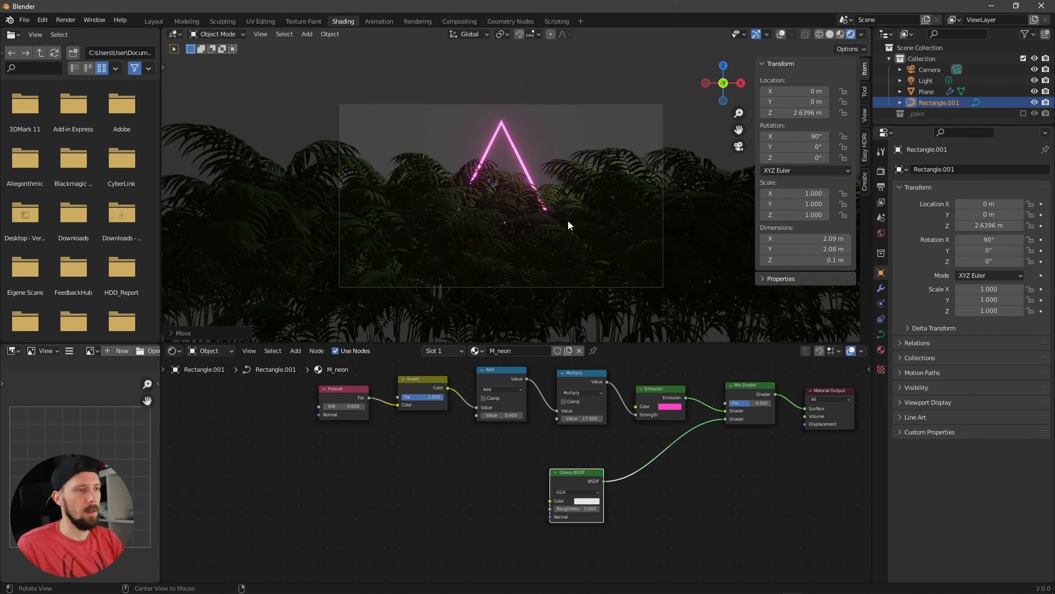
Hide the Light in the rendered viewport and inspect the palms around the neon triangle without it.
middle_click_drag(567, 220, 550, 246)
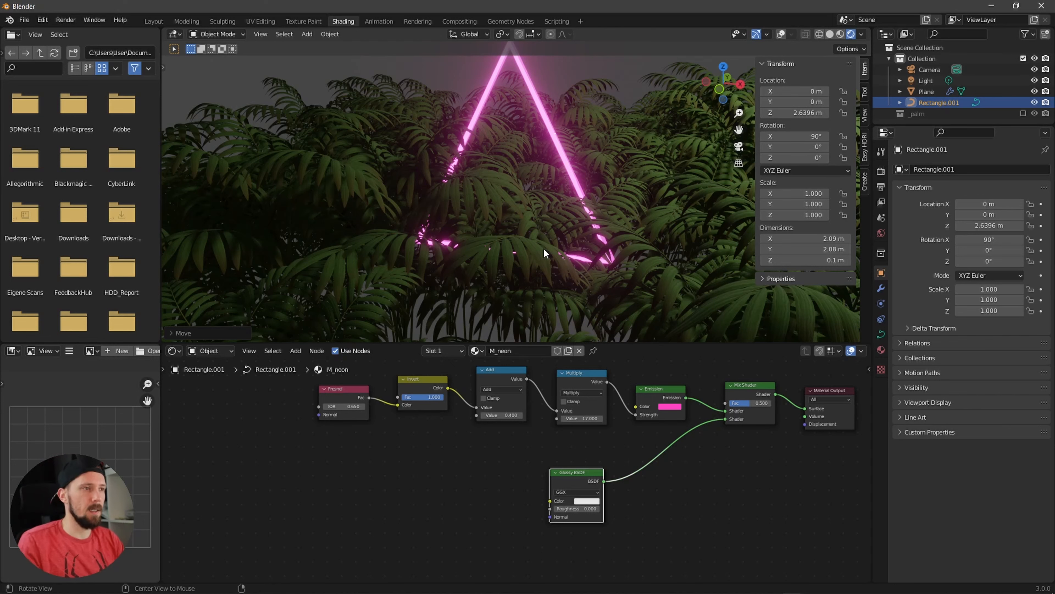
left_click_drag(575, 230, 586, 231, "alt")
key("z")
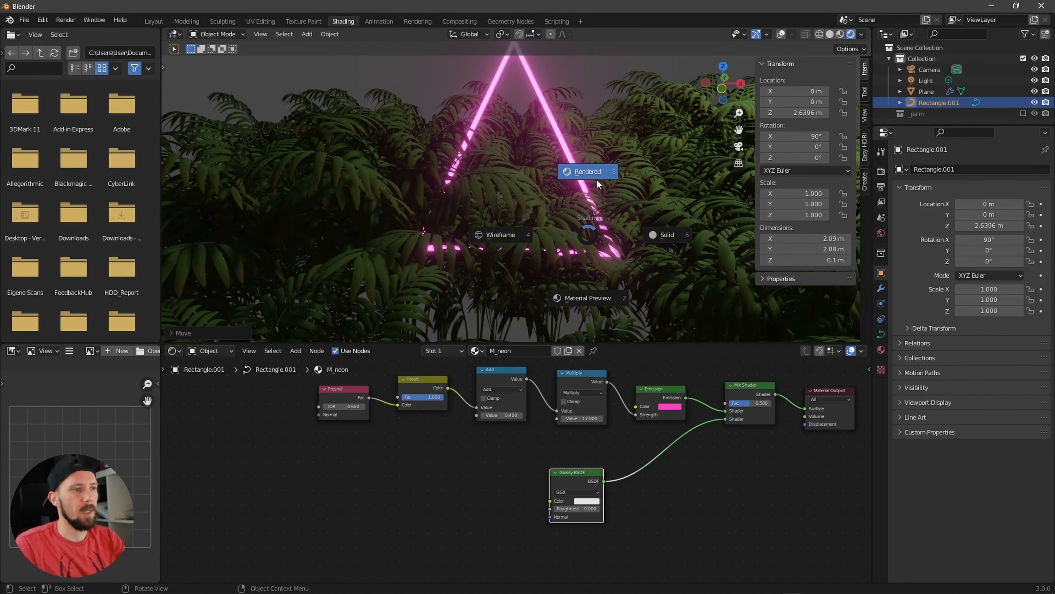
left_click(596, 178)
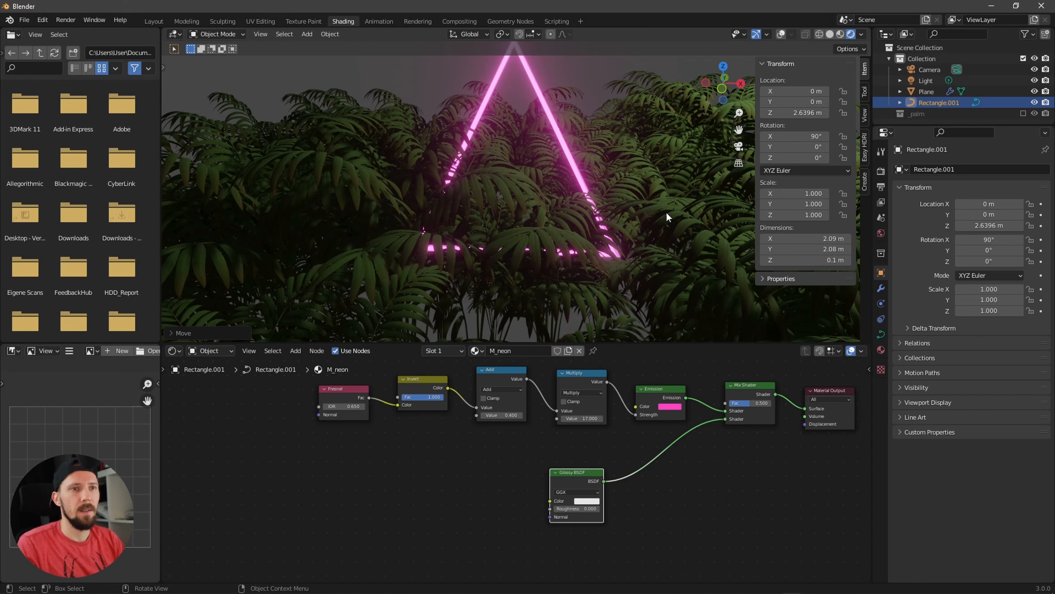
left_click(1034, 80)
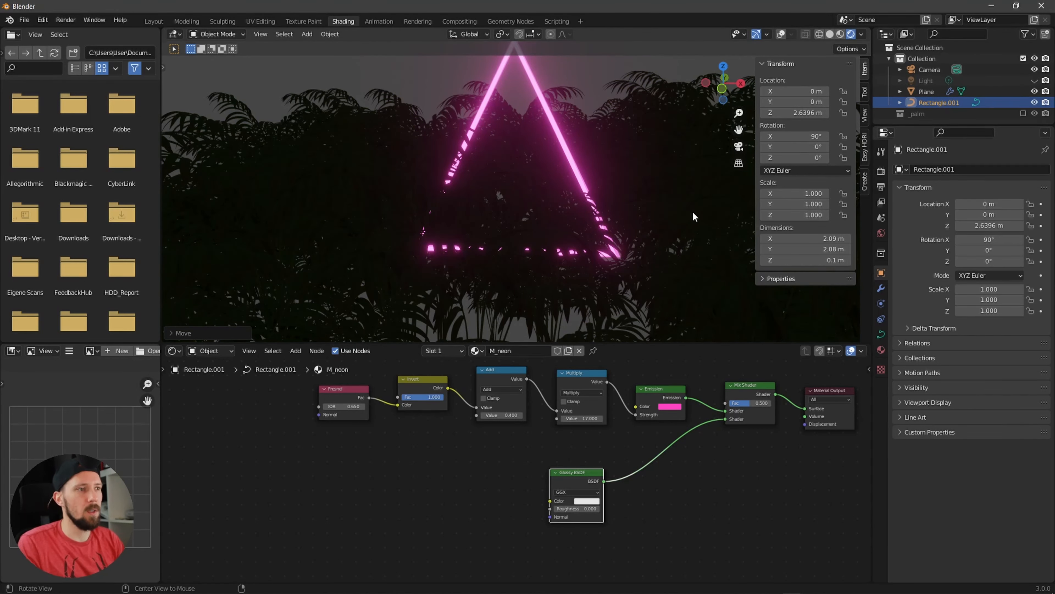
left_click_drag(693, 211, 610, 254, "alt")
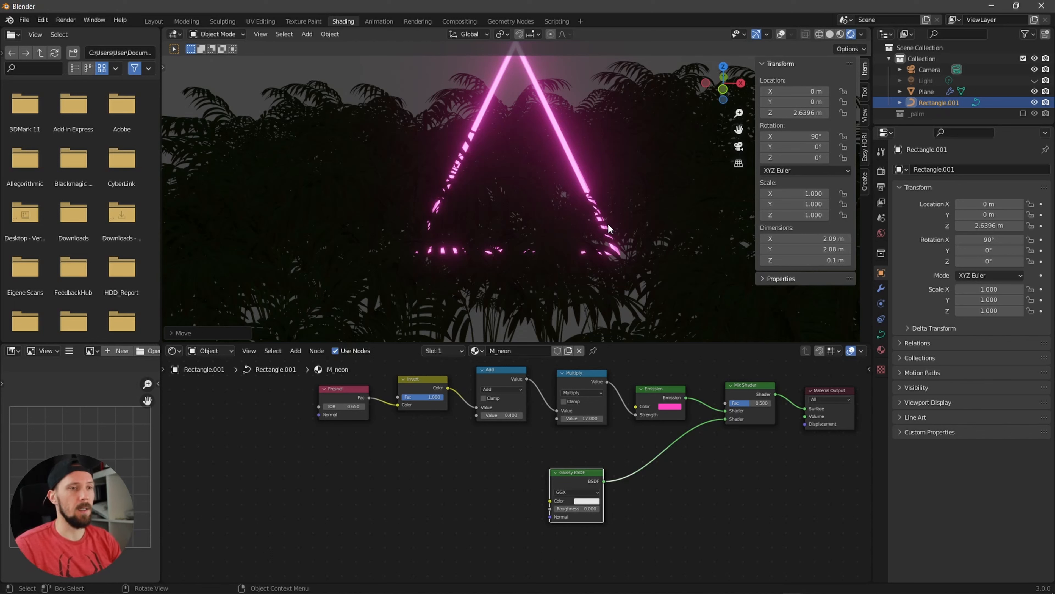
middle_click_drag(608, 237, 628, 218)
Select the Plane and enable the _palm collection in the view layer.
left_click(939, 92)
left_click(1024, 113)
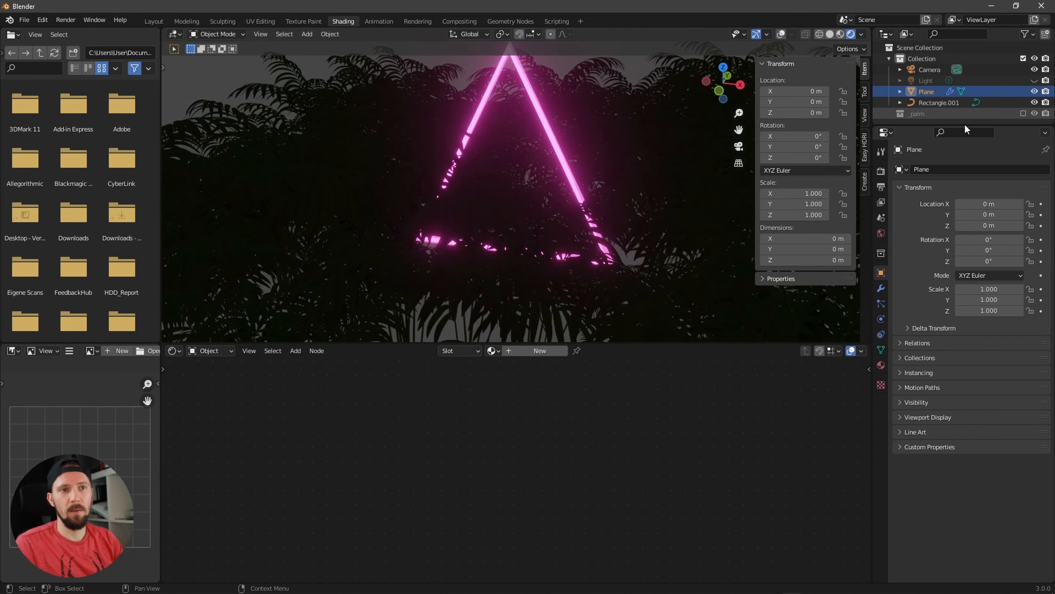
left_click(940, 132)
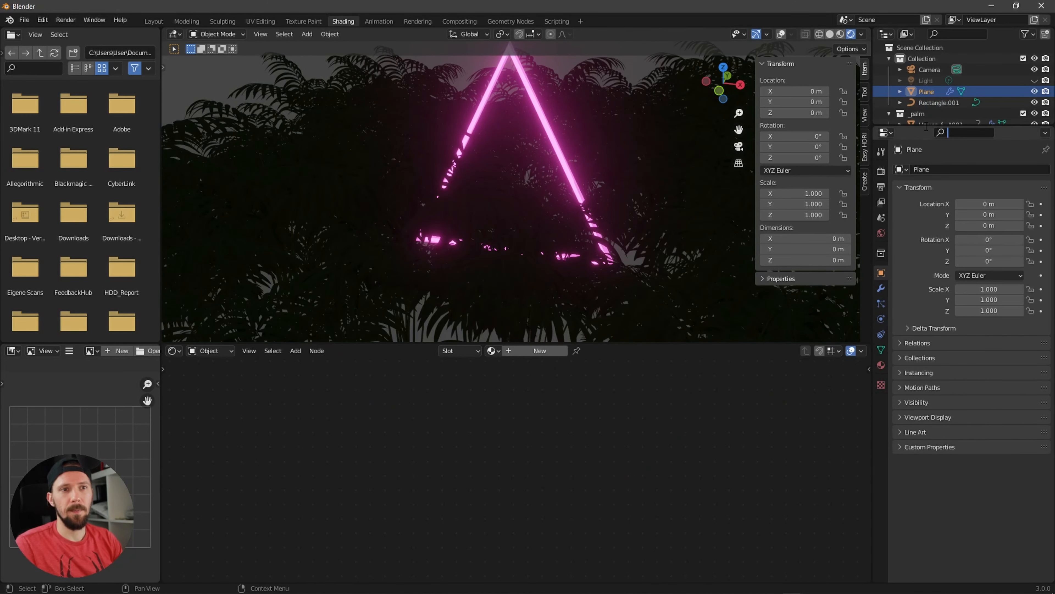
Select the Howea_f_A001 palm and lower the roughness of its Material__1 leaf shader to 0.195.
left_click(935, 122)
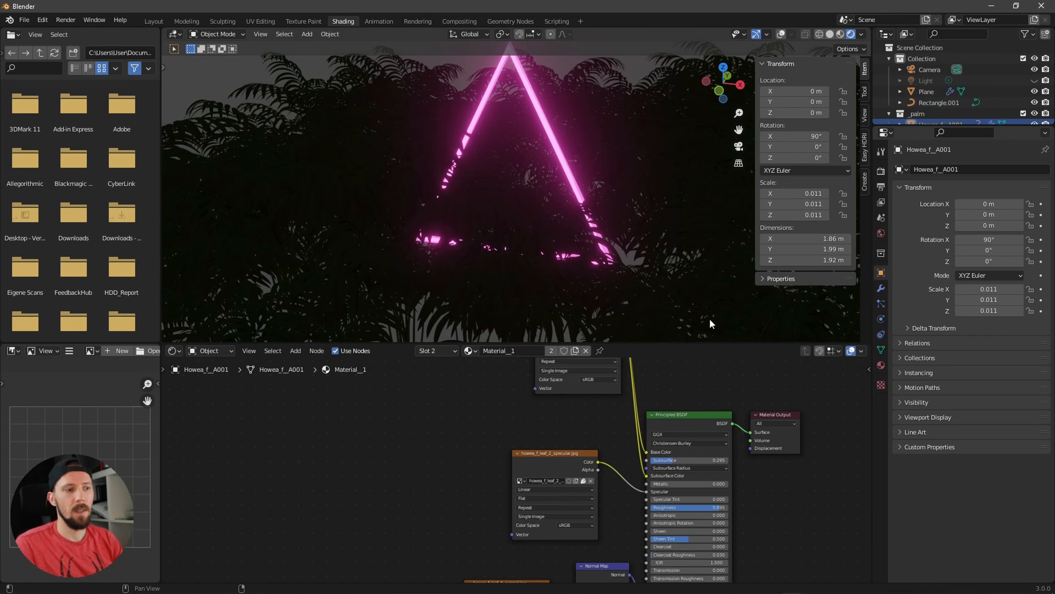
scroll(665, 401, "up", 4)
left_click_drag(707, 470, 621, 478)
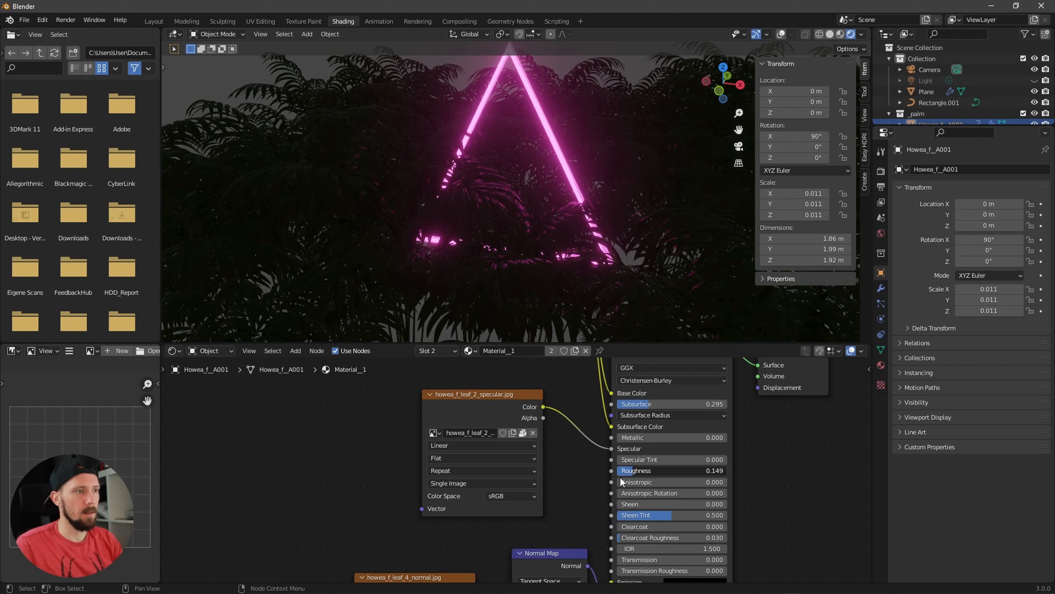
scroll(583, 236, "down", 5)
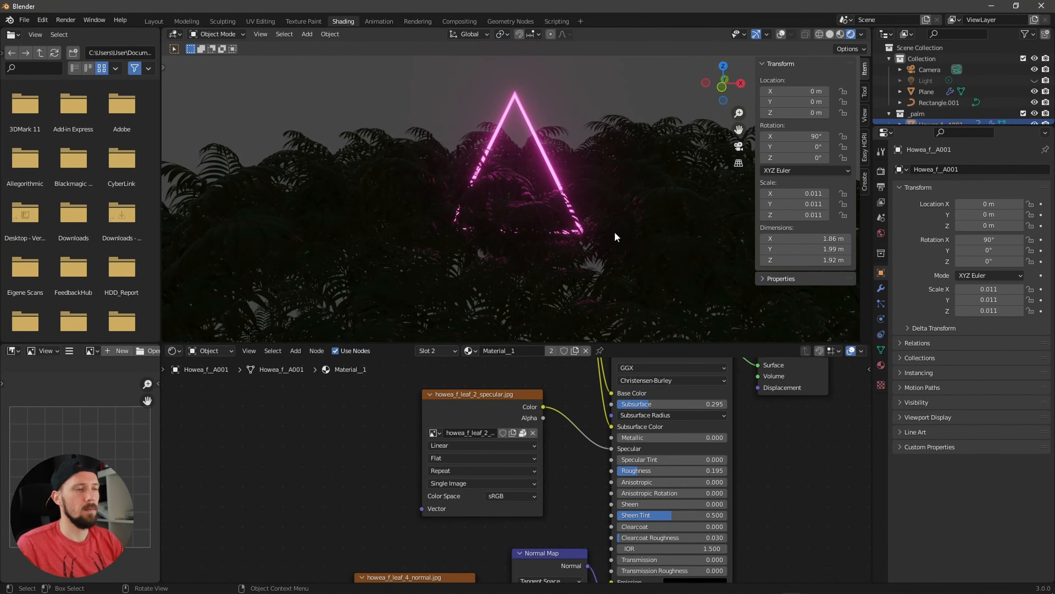
Look through the camera and set the World background color to dark violet with hue 0.714, saturation 0.948 and value 0.184.
middle_click_drag(562, 232, 596, 219)
key("KP_0")
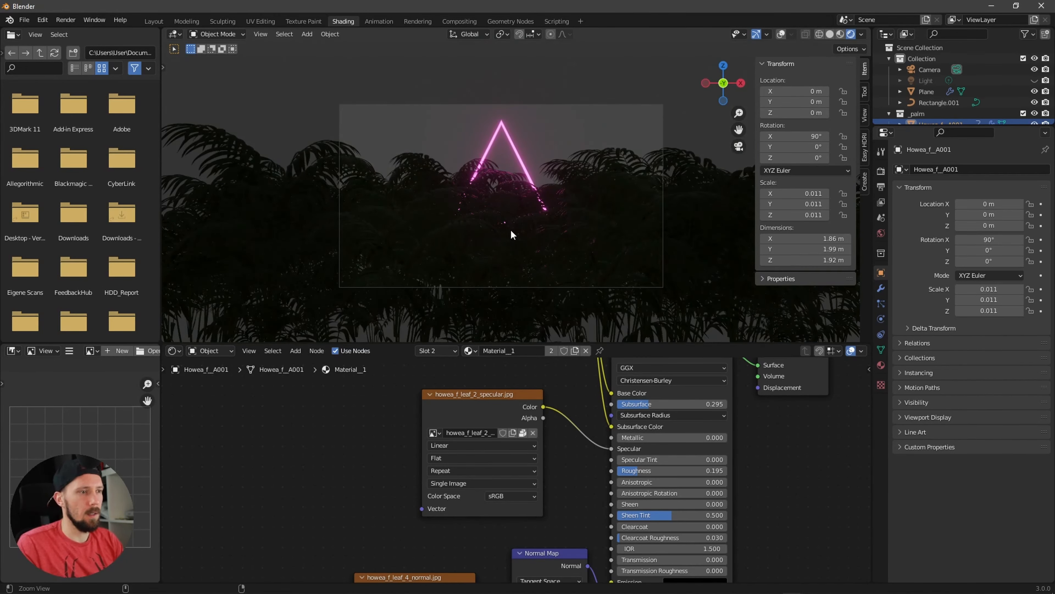
scroll(514, 233, "up", 3)
scroll(511, 245, "down", 2)
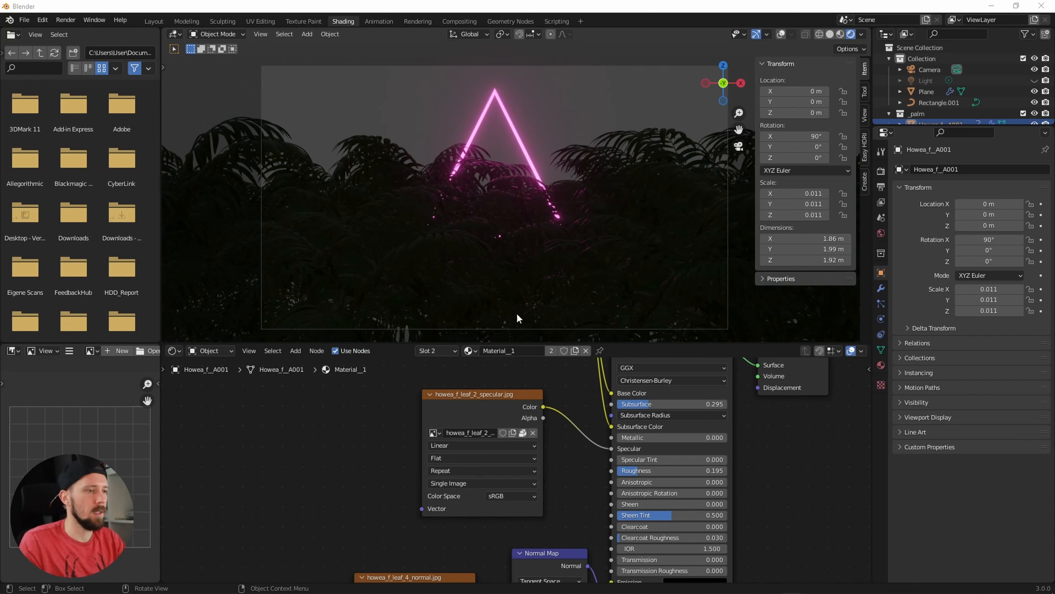
left_click(206, 351)
left_click(219, 376)
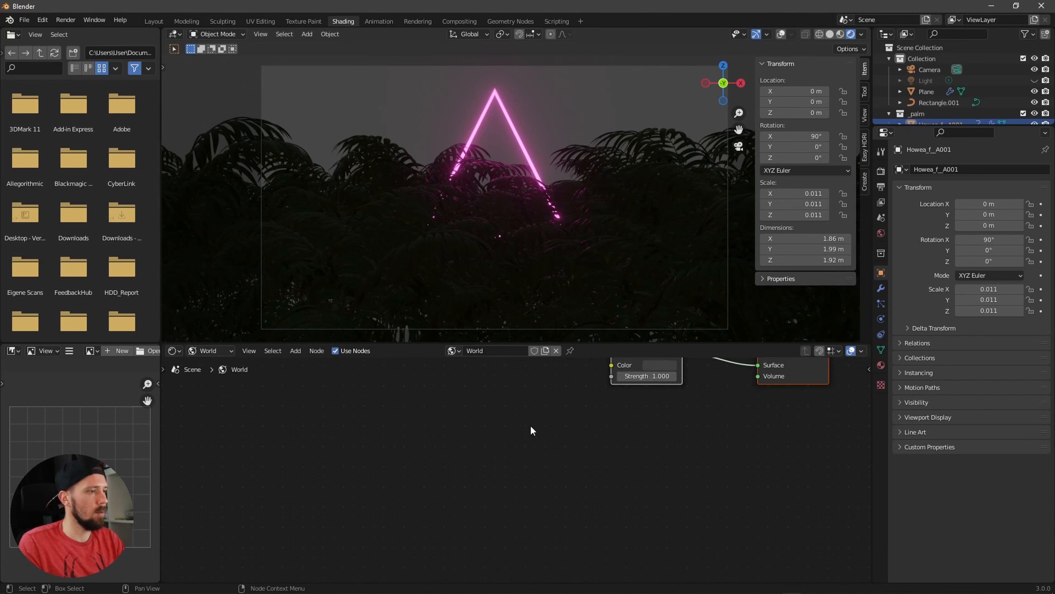
key("Home")
scroll(536, 478, "up", 2)
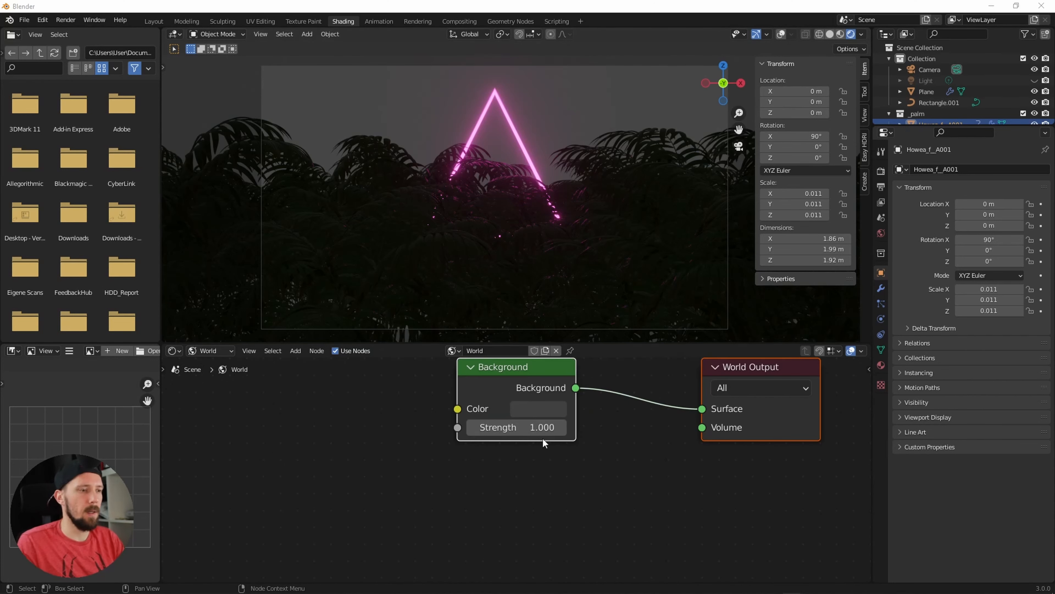
left_click(537, 409)
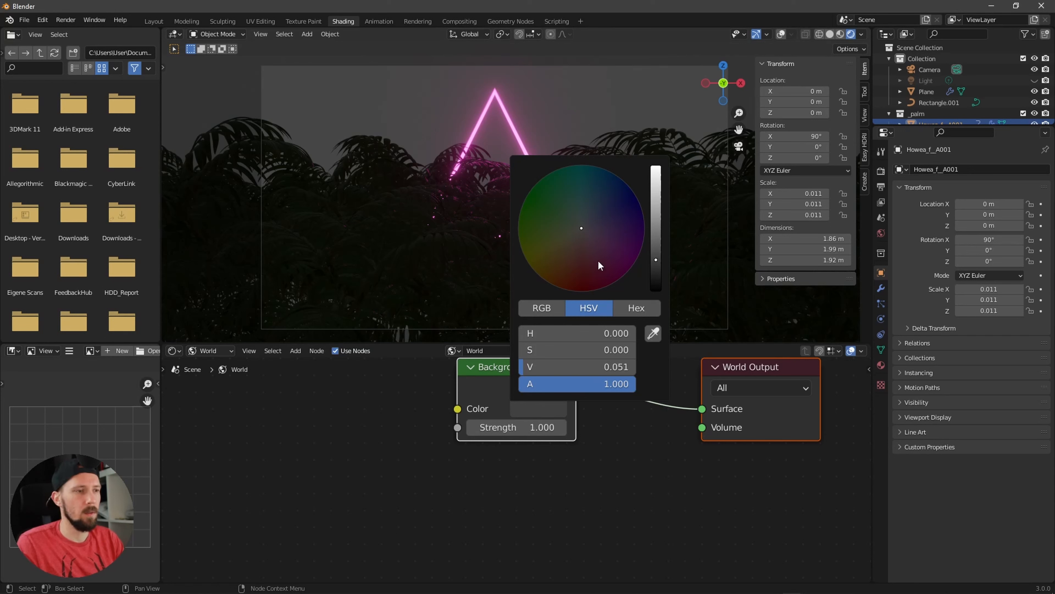
mouse_move(652, 283)
left_mouse_down()
mouse_move(656, 221)
mouse_move(593, 272)
mouse_move(617, 258)
mouse_move(633, 225)
mouse_move(653, 236)
left_mouse_up()
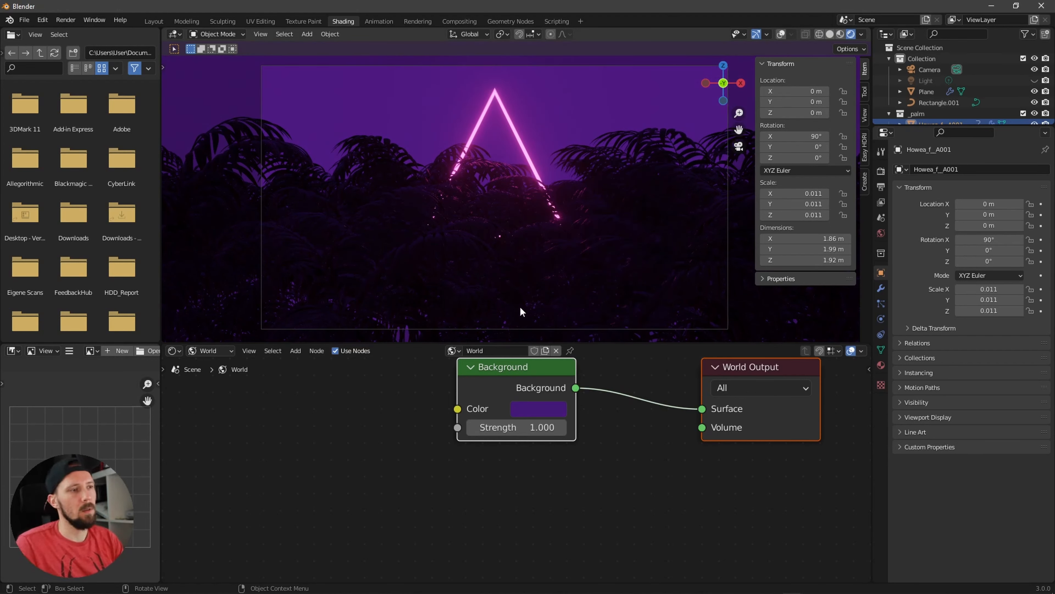
Shift the World background color slightly toward purple and set its strength to 2.
left_click(539, 408)
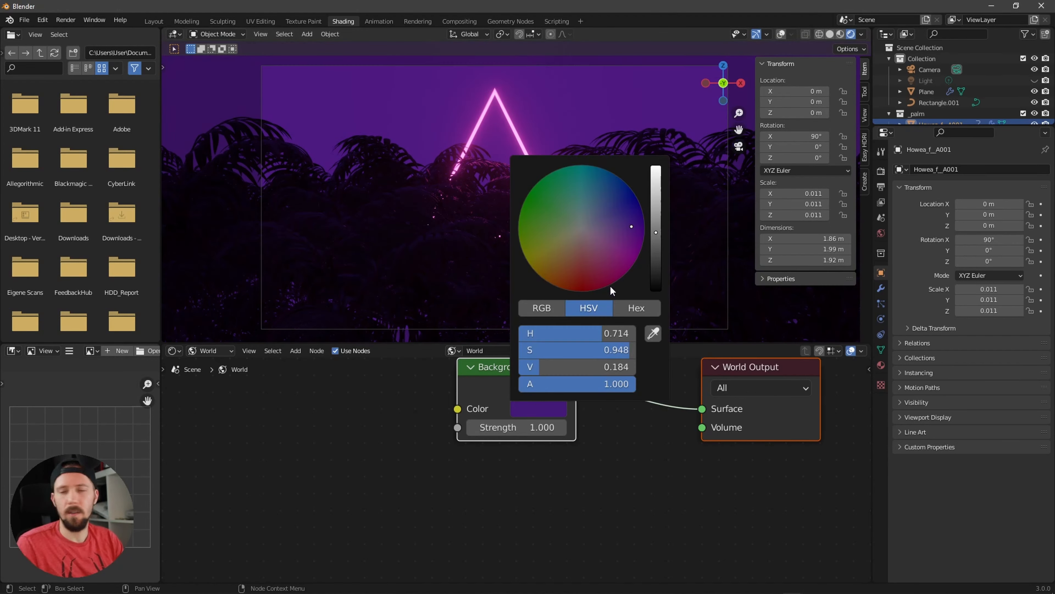
left_click_drag(631, 229, 630, 234)
left_click(540, 427)
type("2")
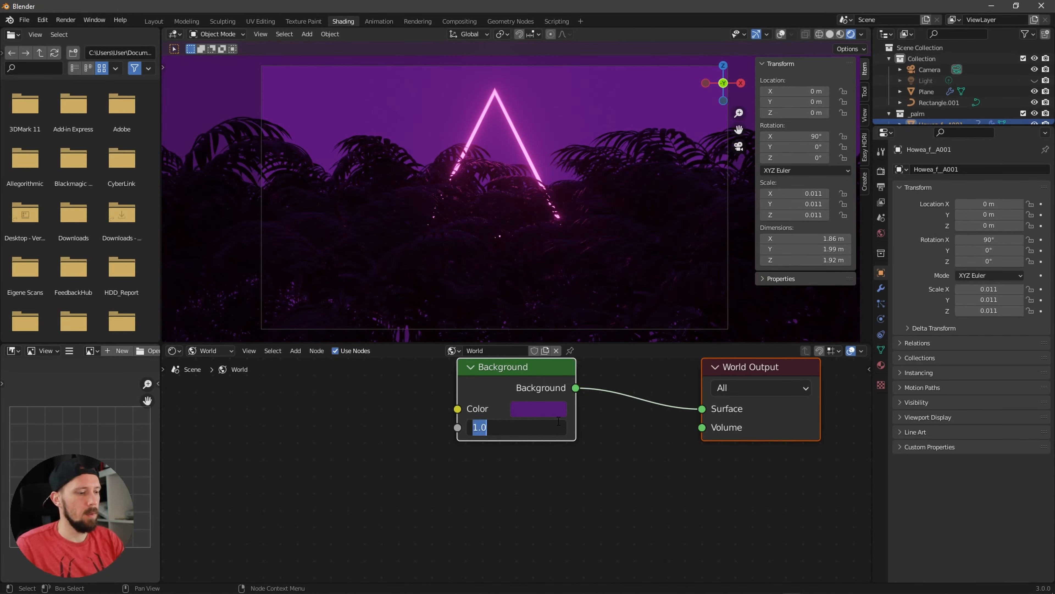
key("Return")
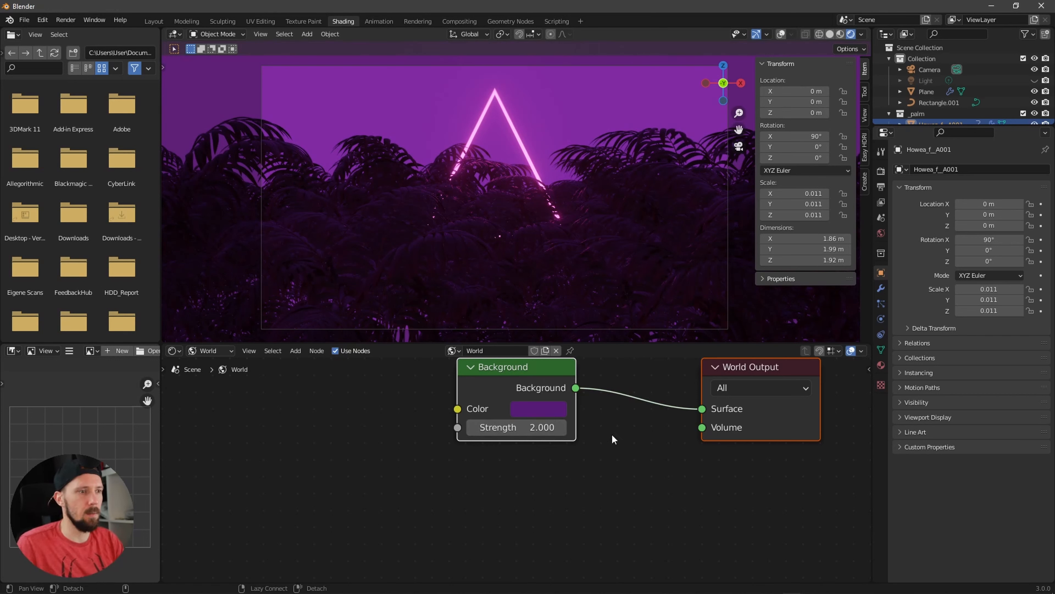
Add a Volume Scatter node below the Background node and connect it to the Volume input of the World Output.
scroll(610, 449, "down", 3)
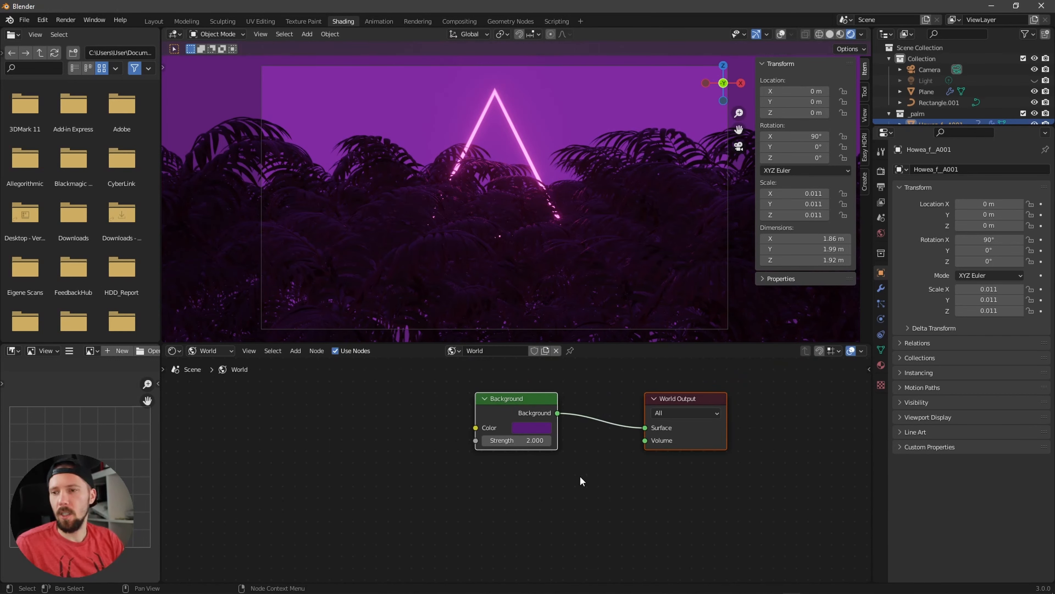
key("shift+a")
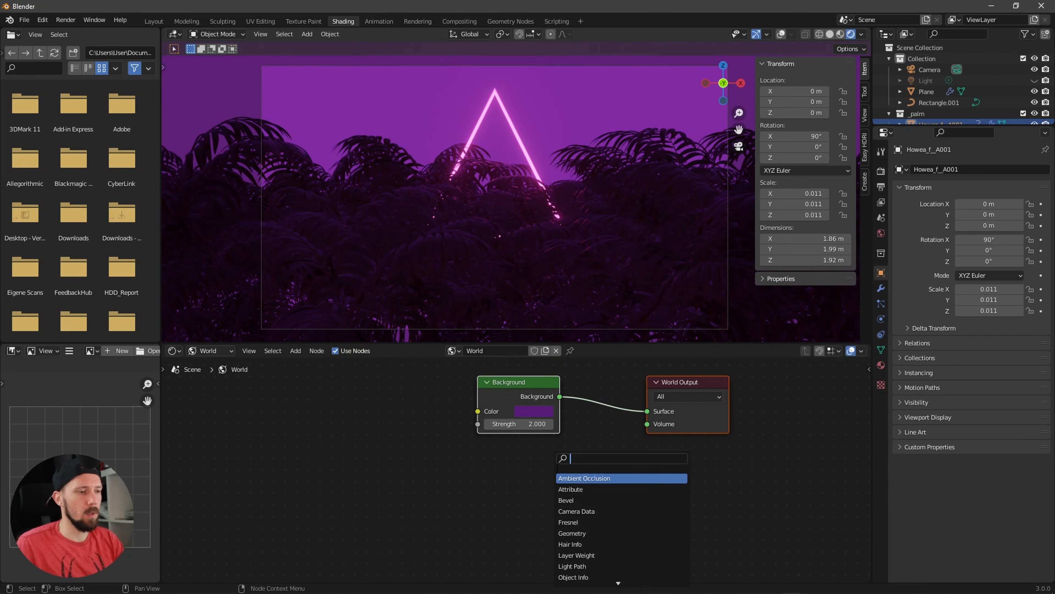
type("vol")
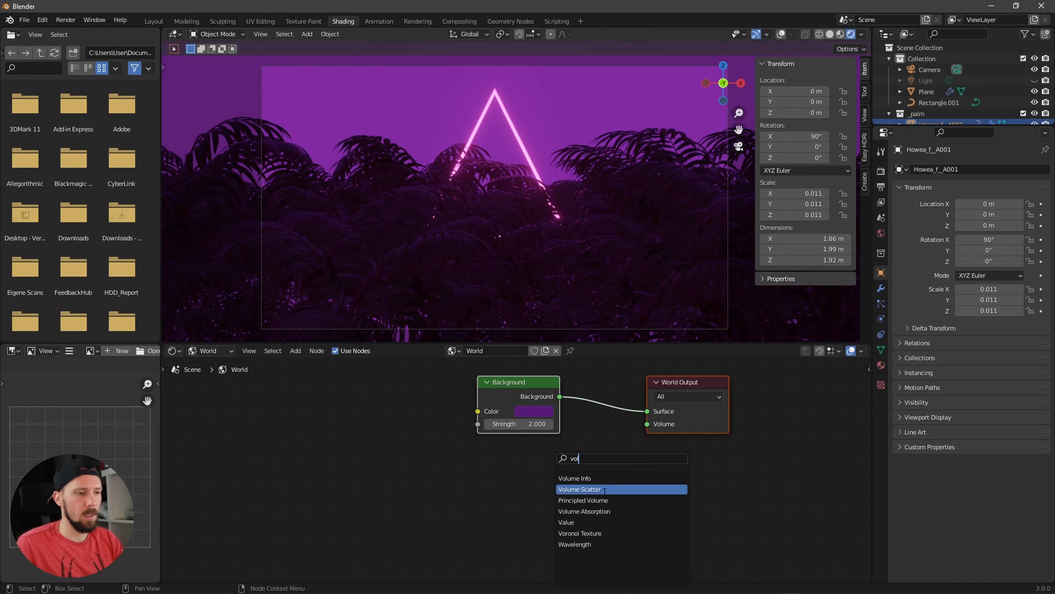
left_click(604, 490)
left_click(529, 497)
left_click_drag(557, 491, 647, 424)
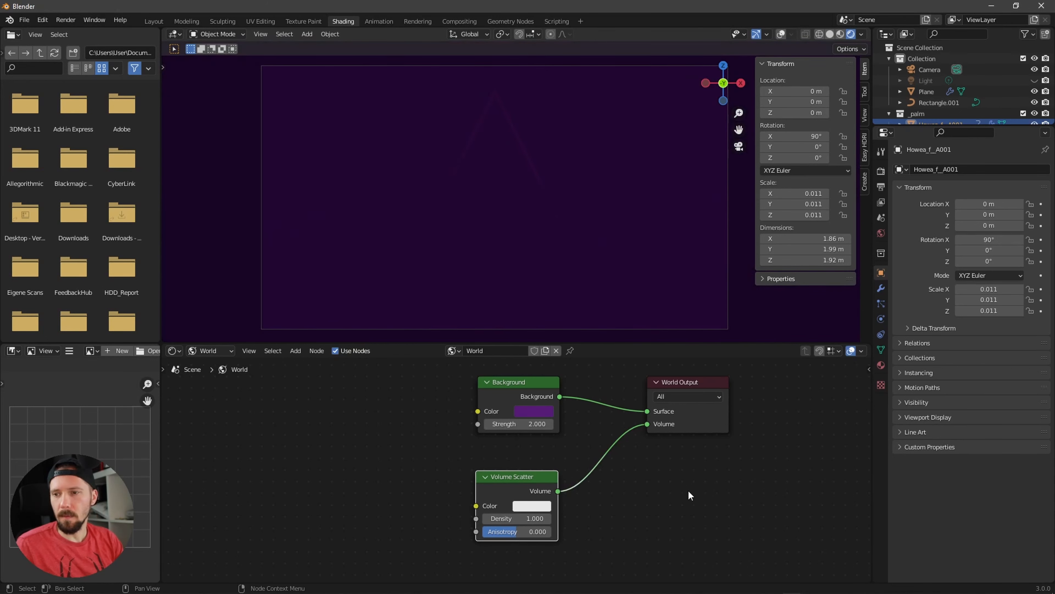
Darken the Volume Scatter color to a grey with value 0.219 and set the density to 0.2.
left_click(549, 506)
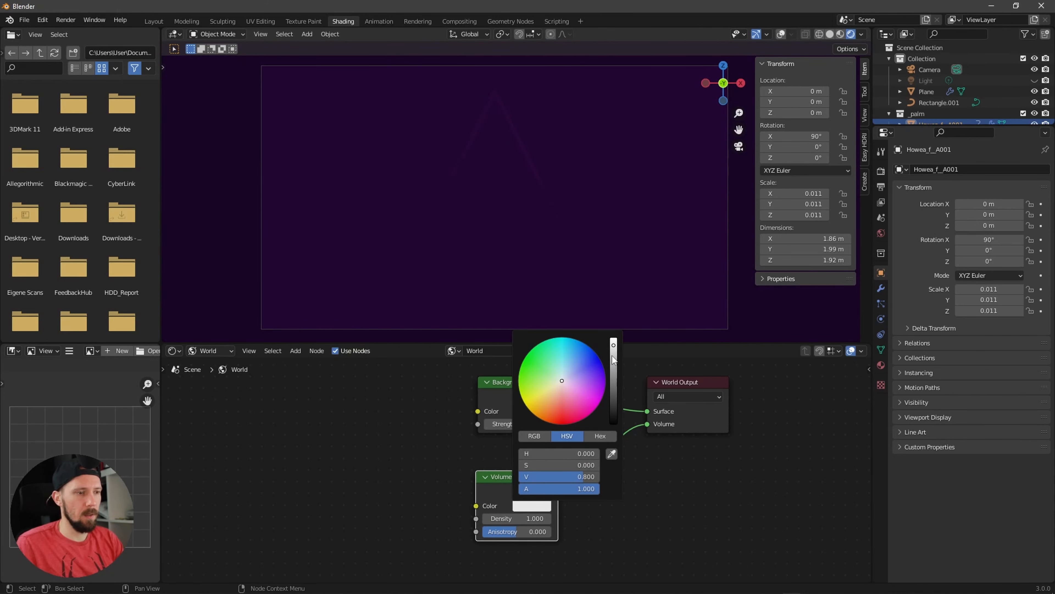
left_click_drag(612, 356, 615, 378)
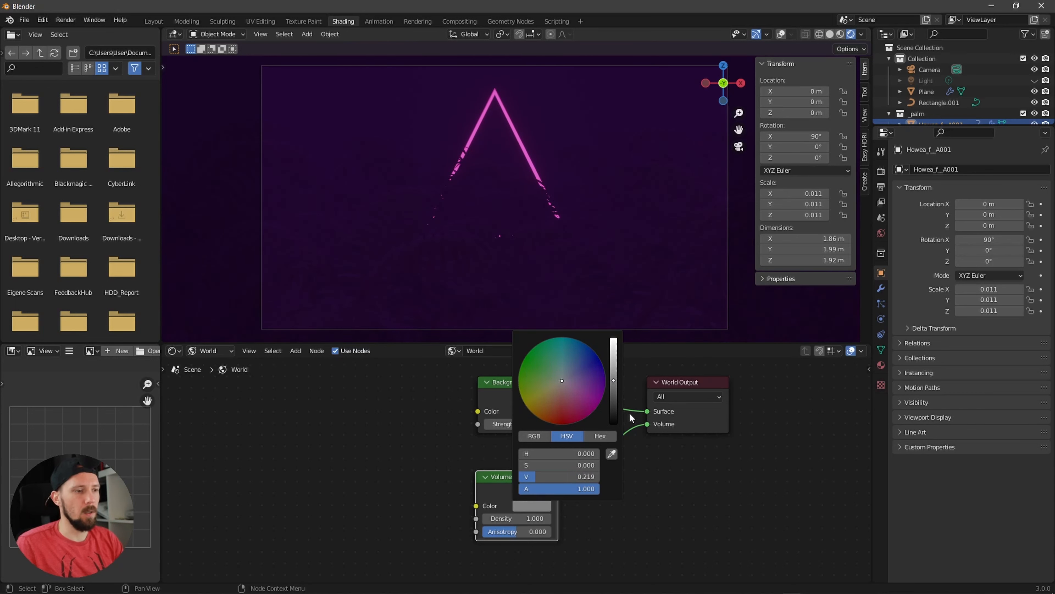
left_click(532, 519)
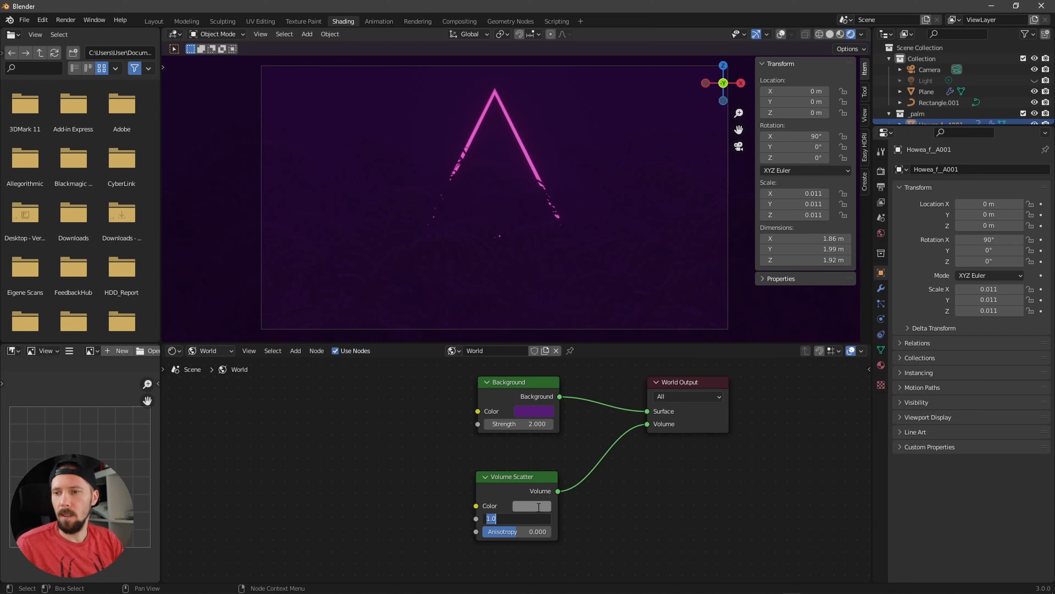
type(".2")
key("Return")
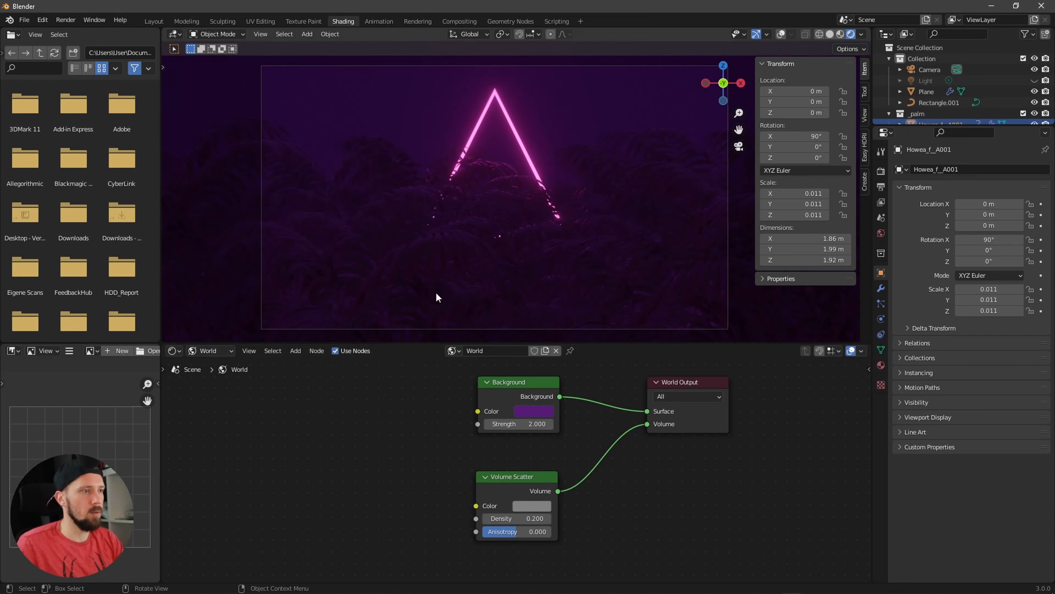
Set the Volume Scatter anisotropy to 0.83.
left_click(536, 532)
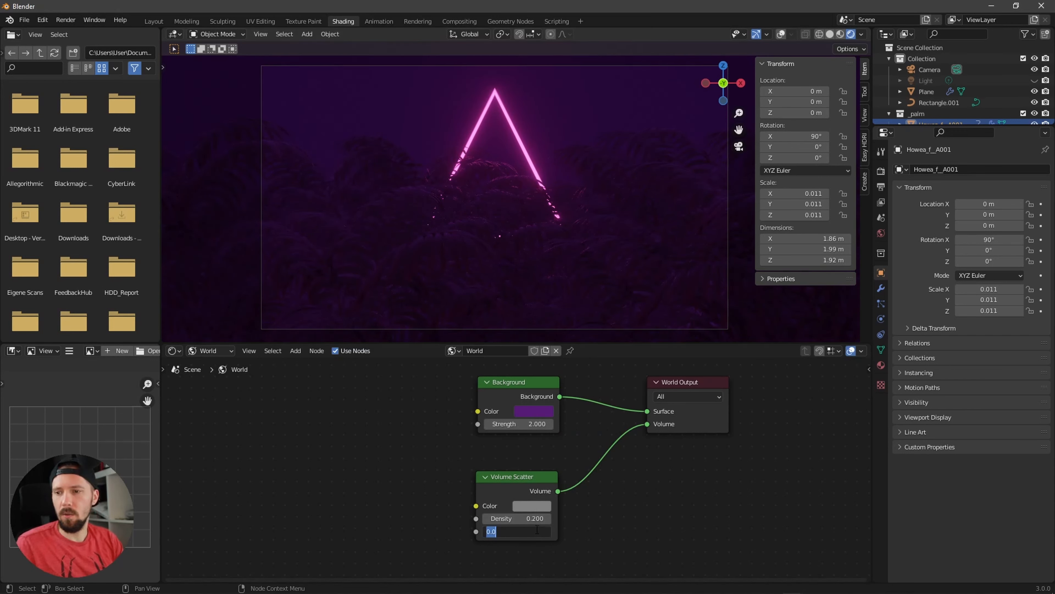
key("BackSpace")
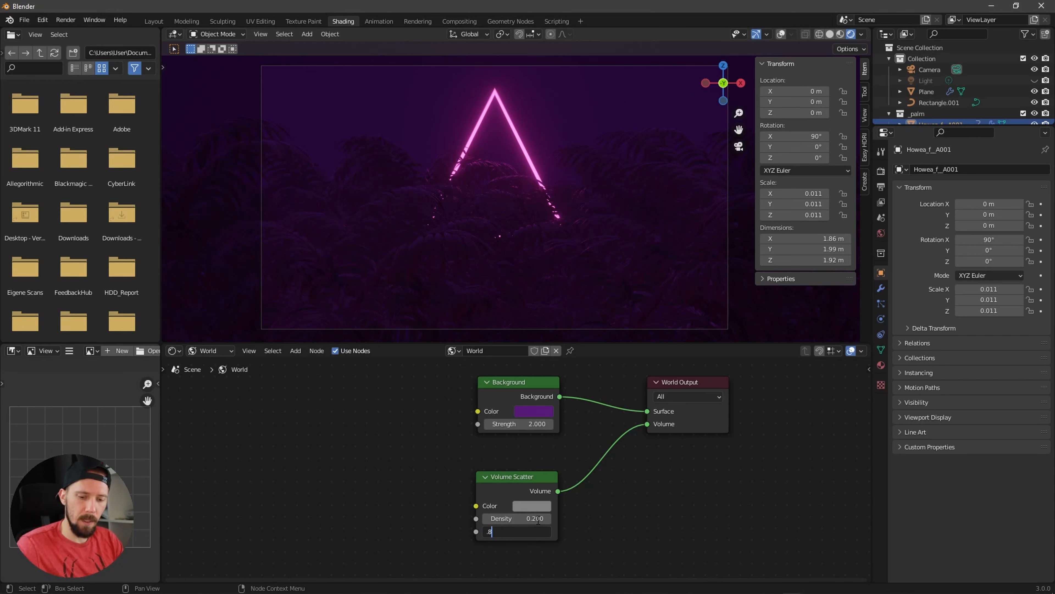
key("Return")
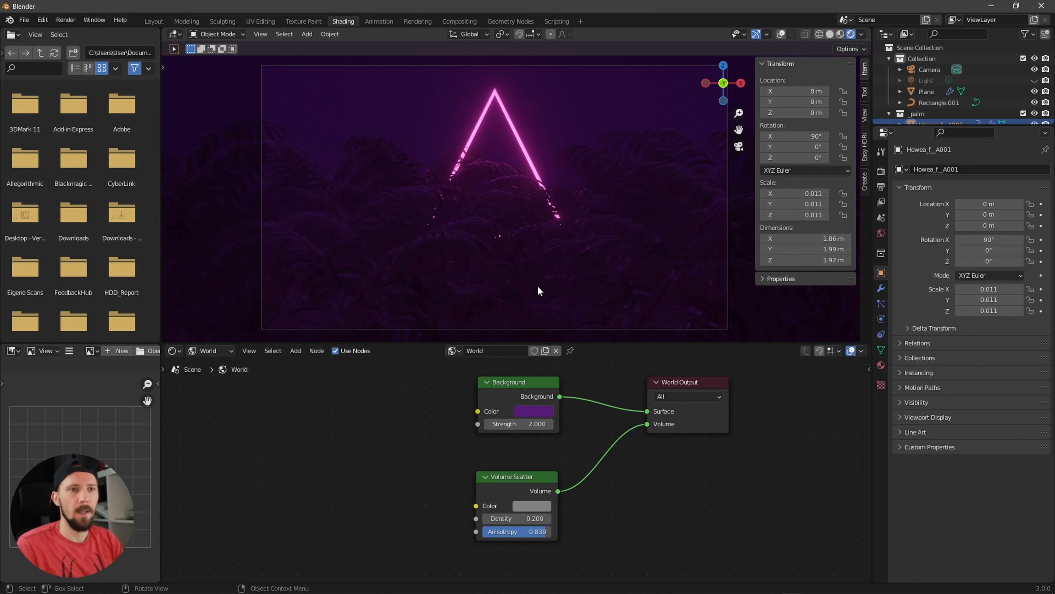
Show the Light in the viewport again and set its X and Y locations to 0 m.
left_click(1034, 80)
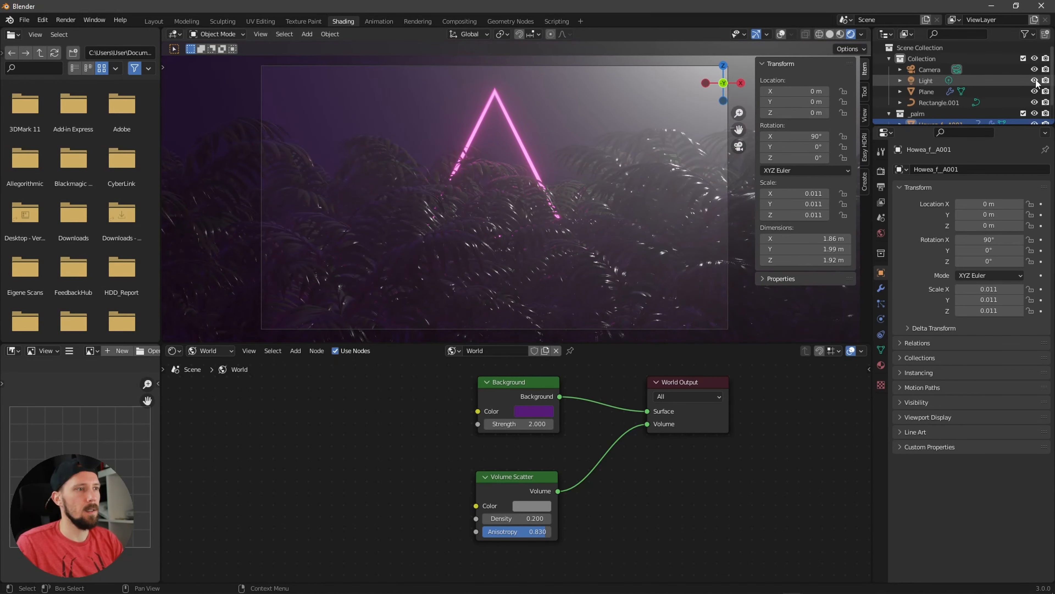
scroll(526, 260, "down", 1)
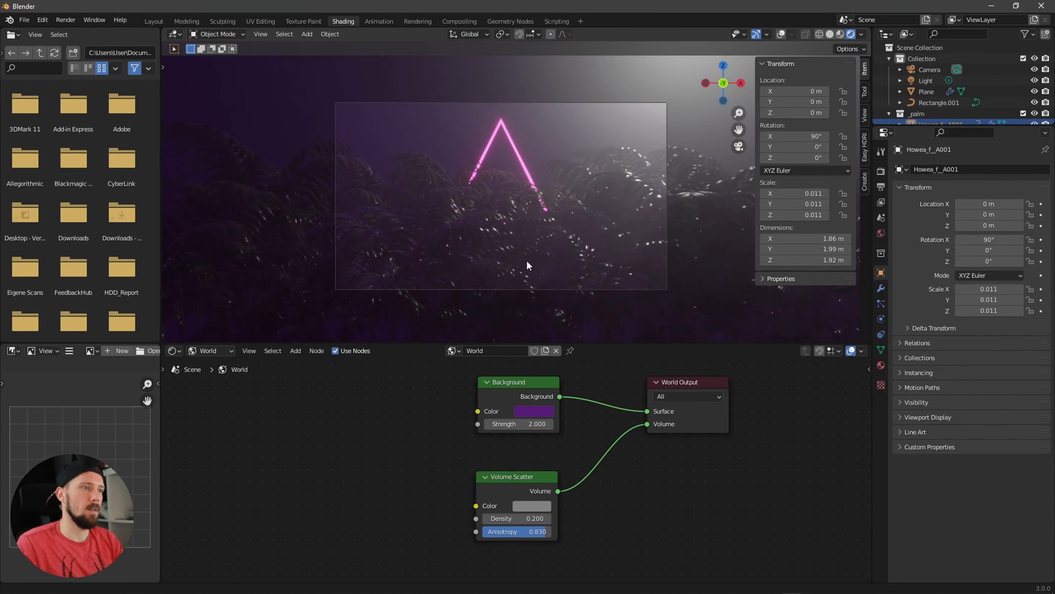
left_click(1011, 80)
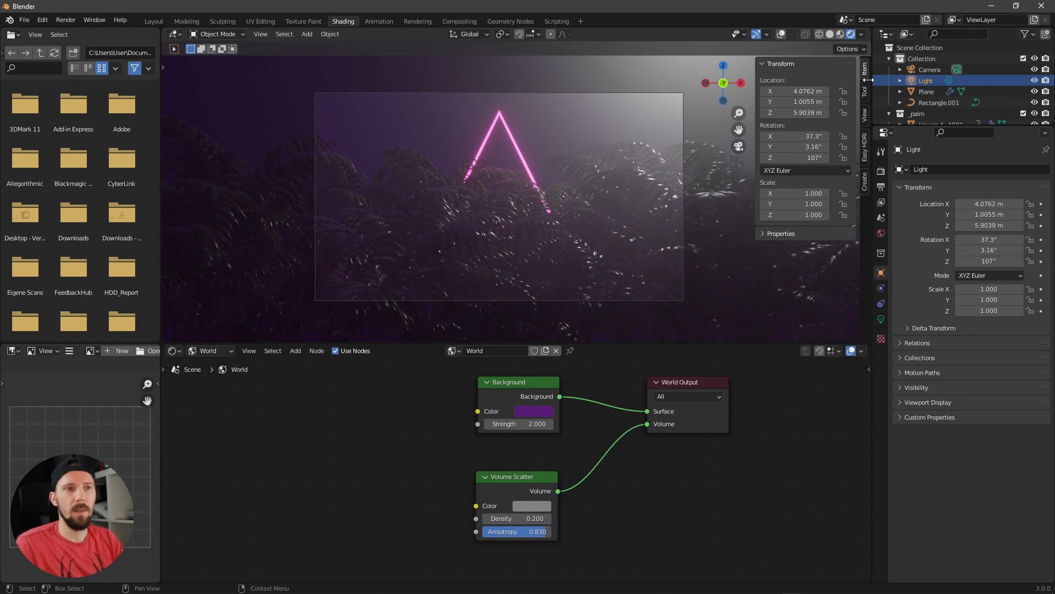
double_click(814, 91)
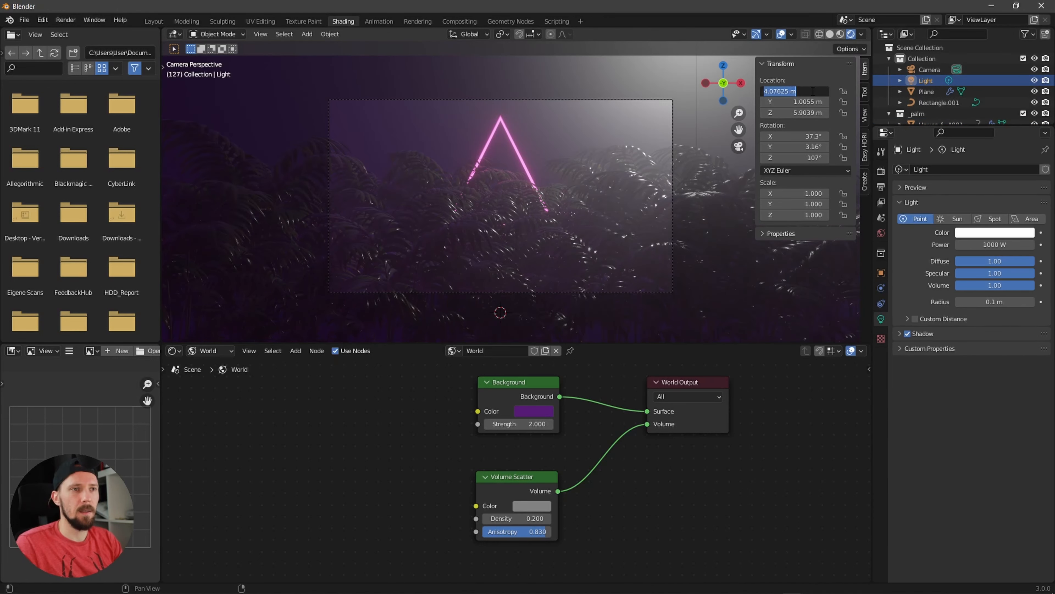
type("0")
key("Return")
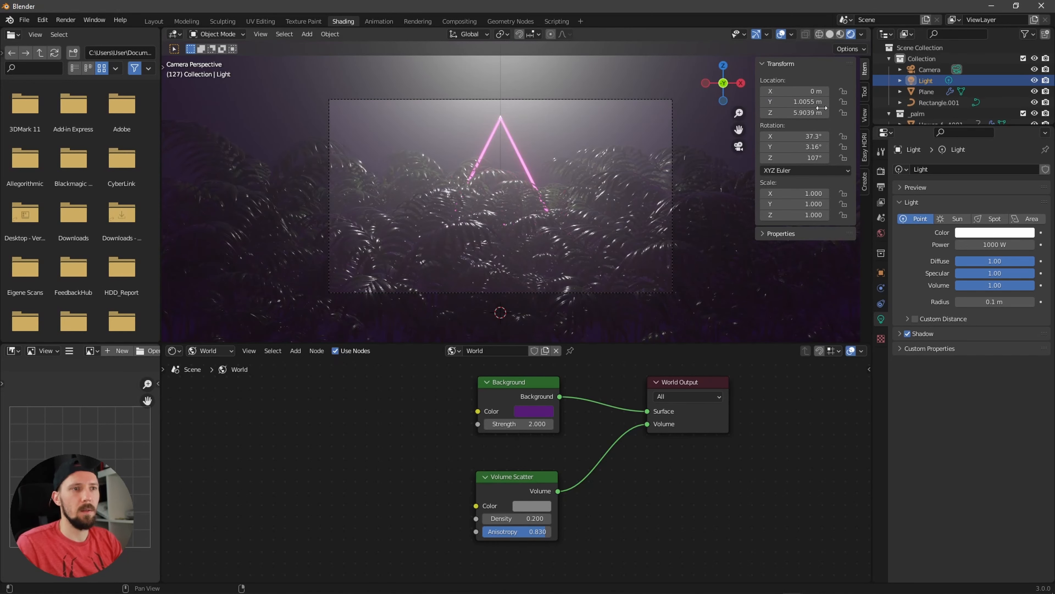
left_click_drag(795, 102, 980, 102)
left_click(808, 101)
type("5")
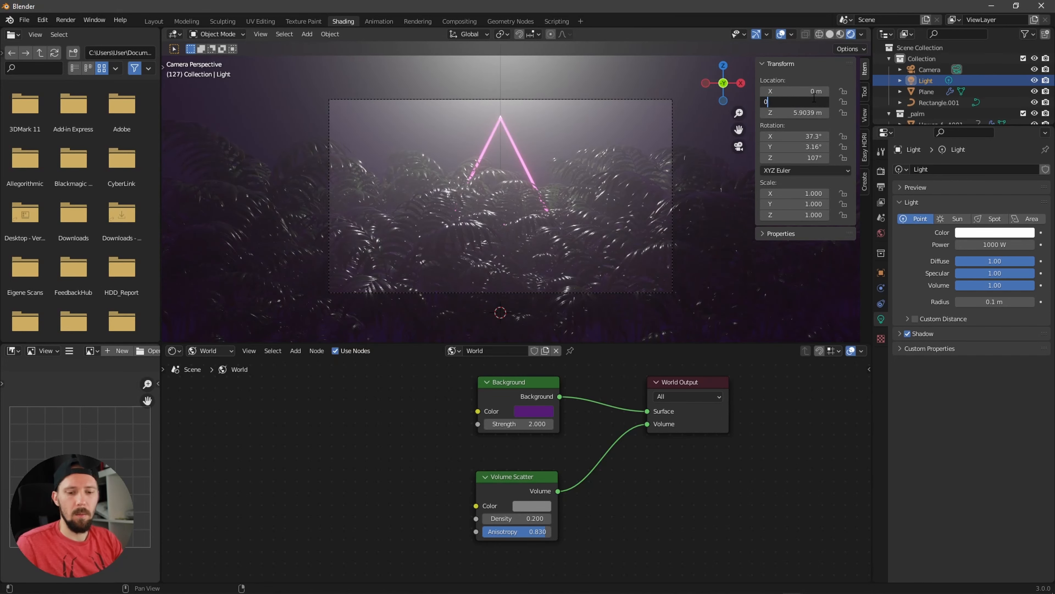
key("Return")
Lower the Light to a Z location of 1.8939 m and move it behind the triangle to Y 3.06 m.
left_click(665, 174)
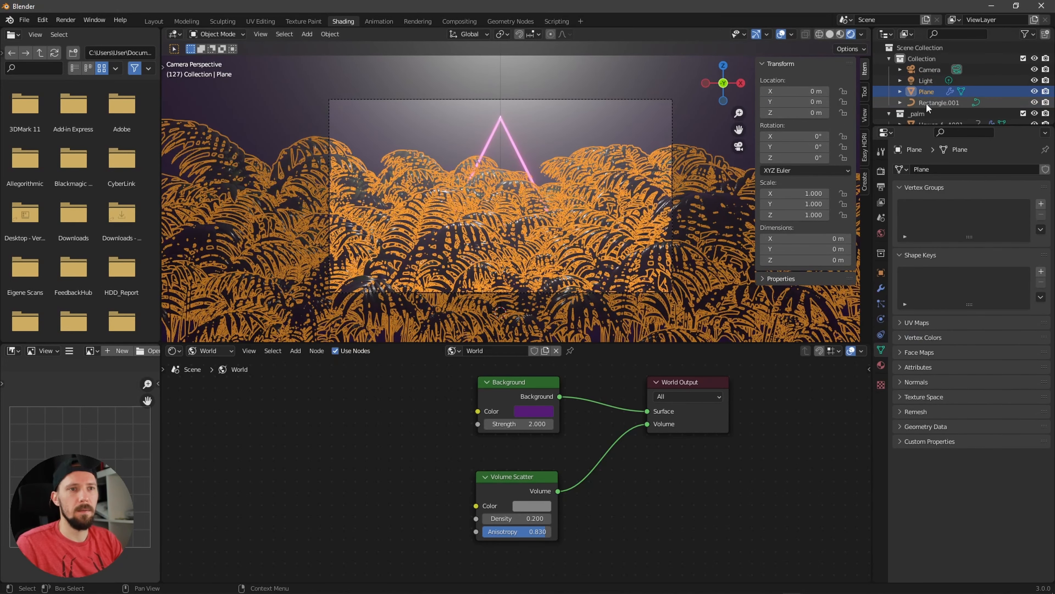
key("ctrl+z")
left_click_drag(788, 113, 581, 173)
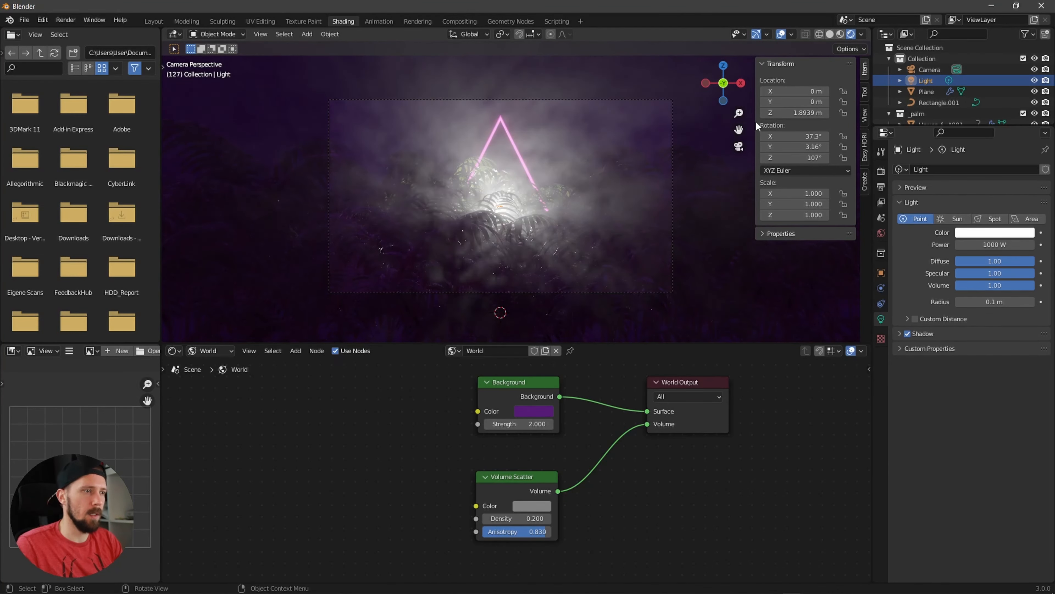
left_click_drag(799, 102, 973, 103)
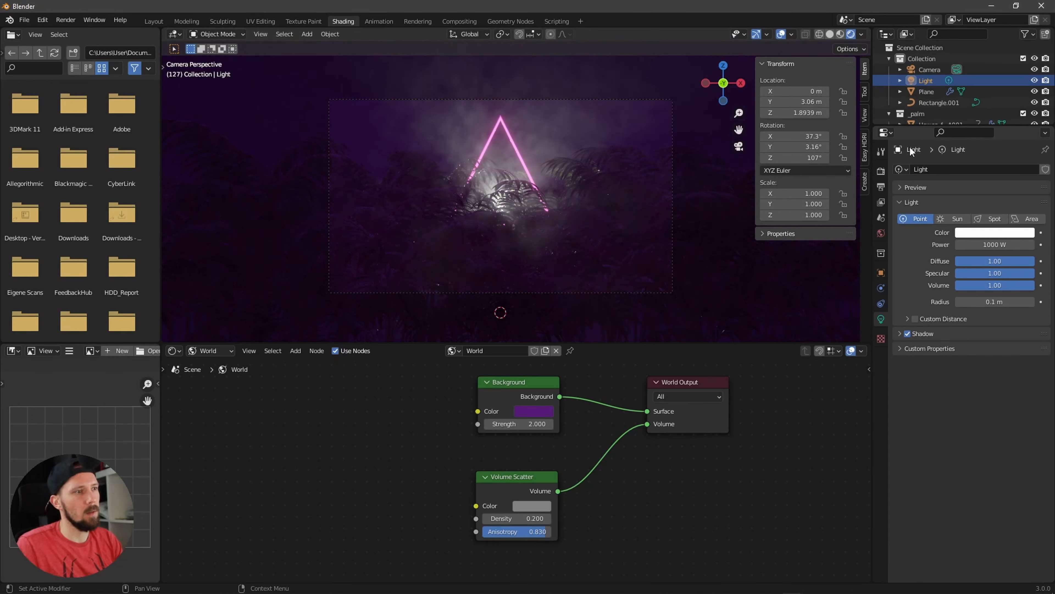
Change the Light's color to a light blue and check the glow around the triangle up close.
left_click(1007, 232)
mouse_move(981, 124)
left_mouse_down()
mouse_move(1008, 118)
mouse_move(996, 111)
left_mouse_up()
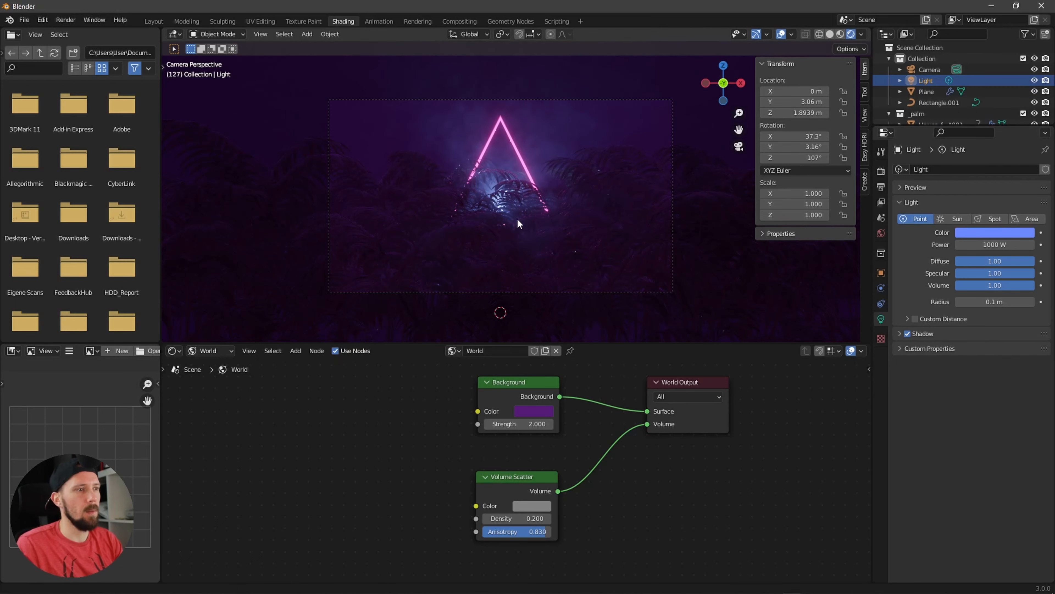
scroll(517, 218, "up", 3)
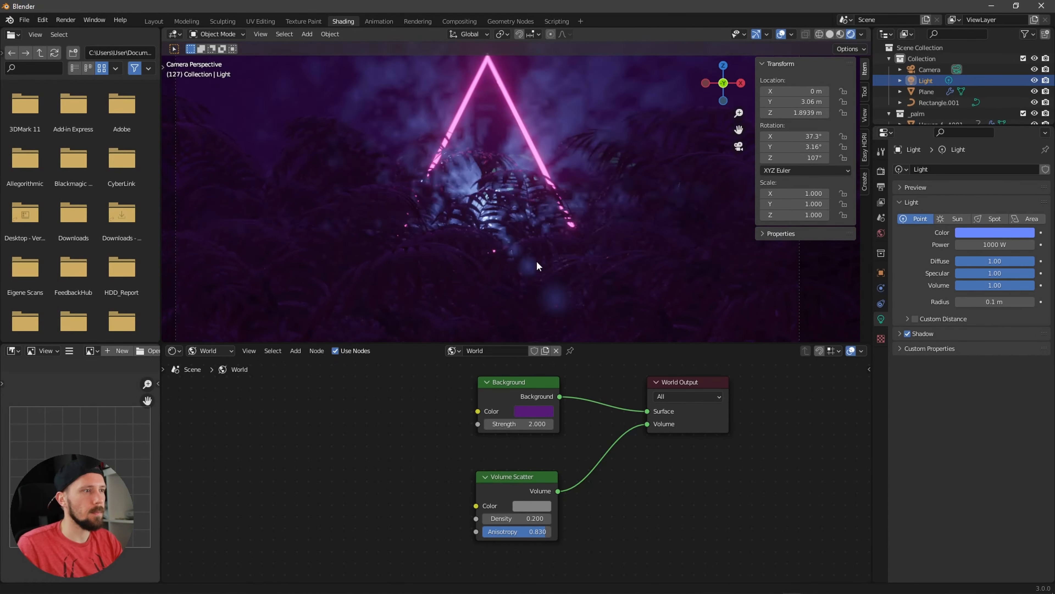
scroll(557, 254, "down", 3)
Enable Contact Shadows in the point Light's shadow settings.
left_click(973, 243)
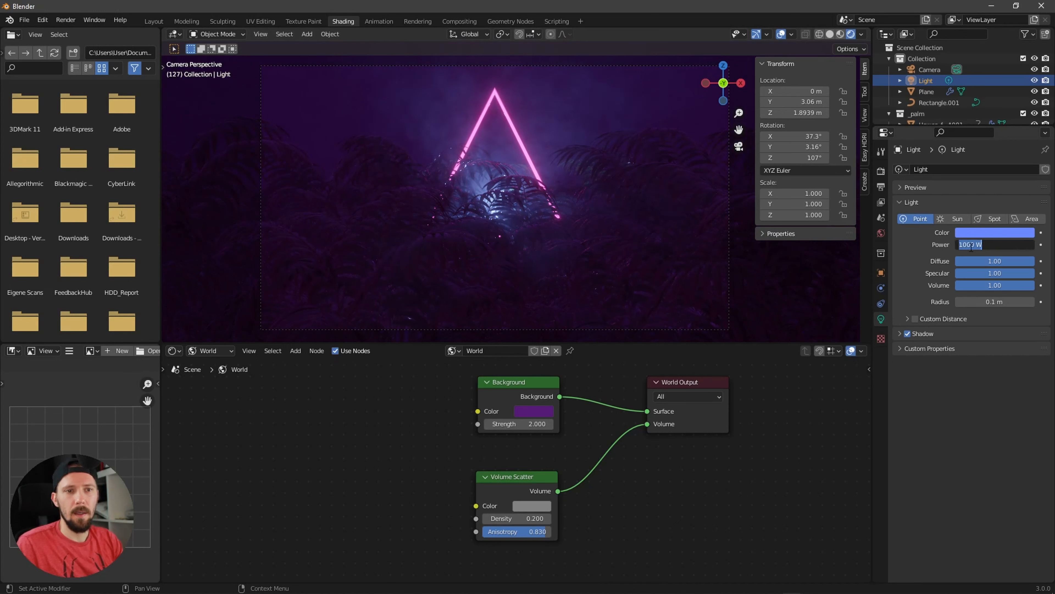
left_click(900, 334)
left_click(899, 335)
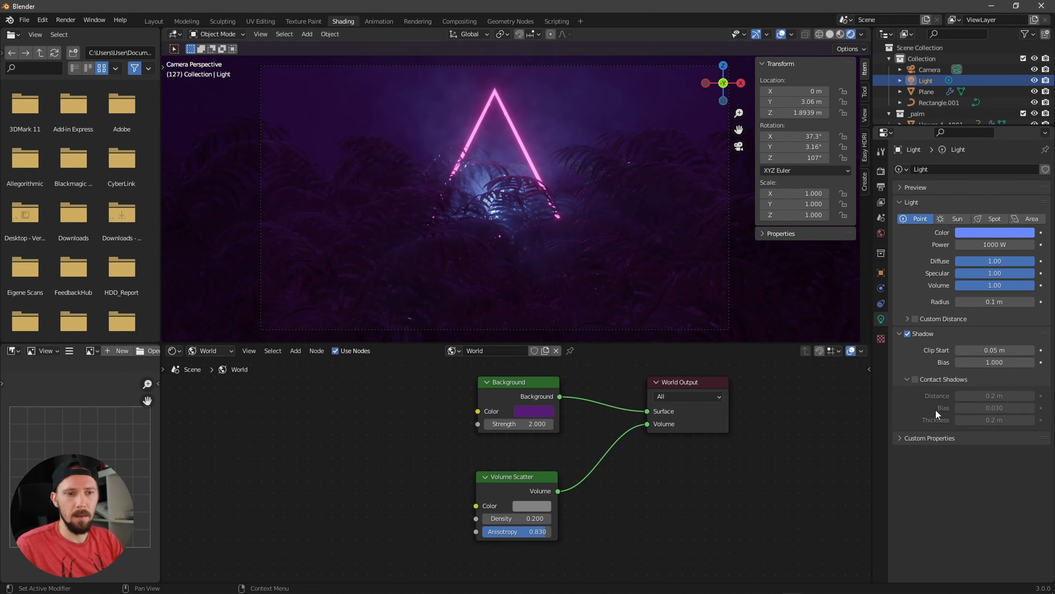
left_click(914, 378)
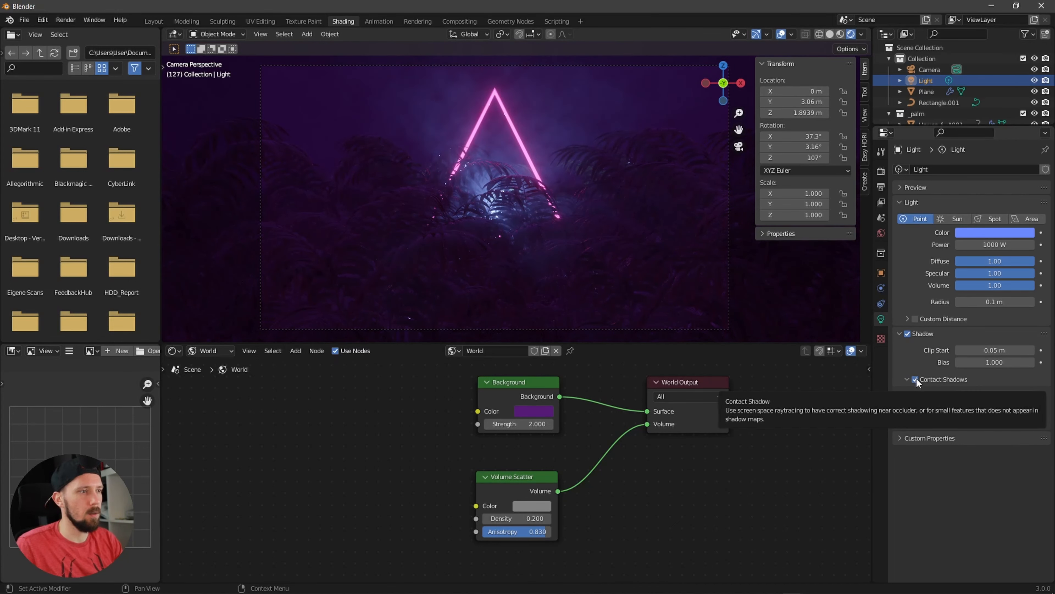
Try raising the point Light's power to 10000 W and undo the change.
left_click(990, 244)
type("10000")
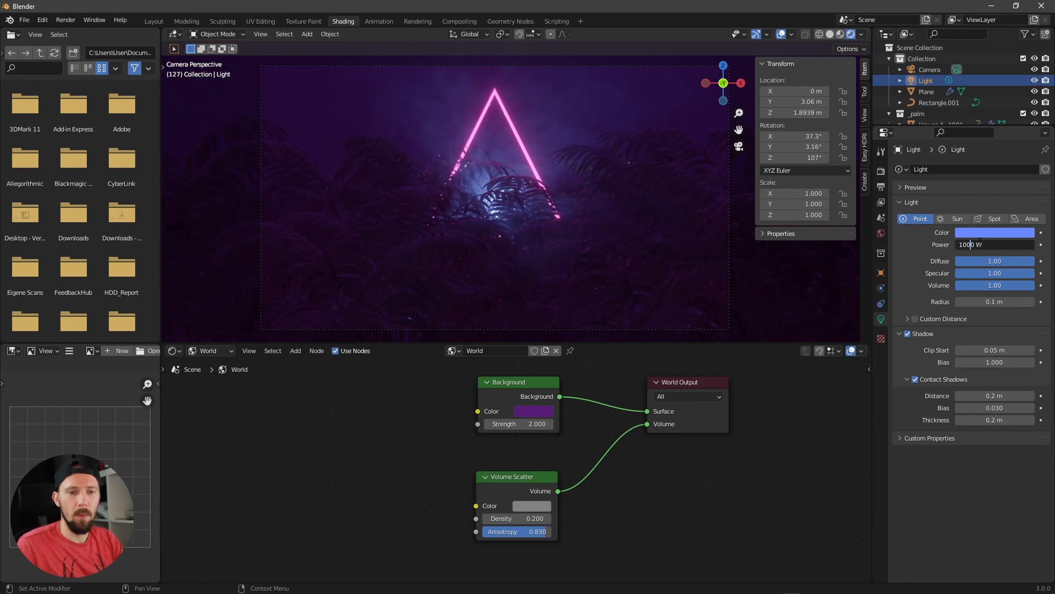
key("Return")
key("ctrl+z")
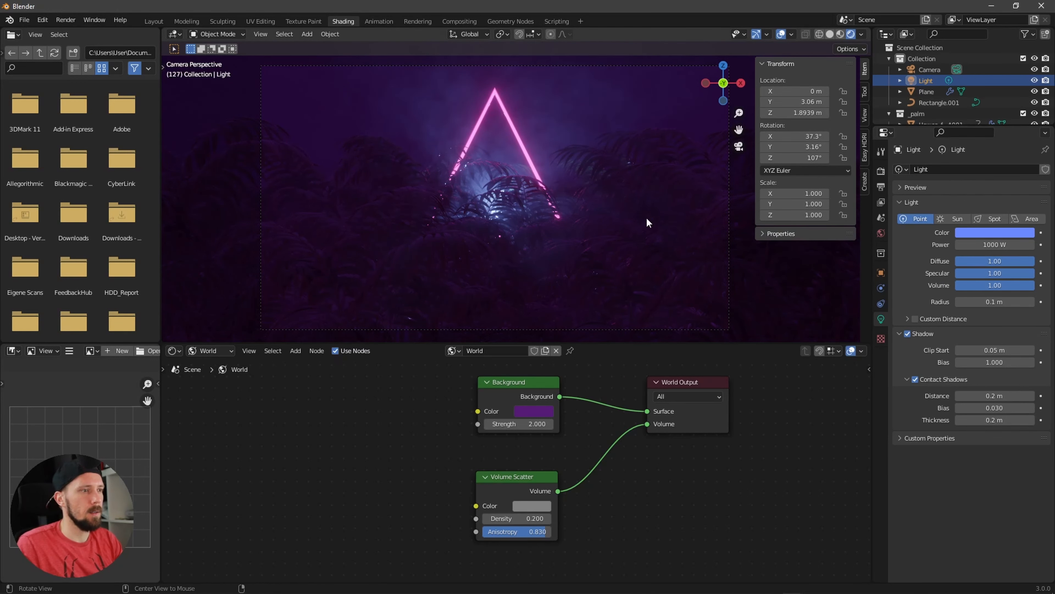
middle_click_drag(647, 220, 572, 233)
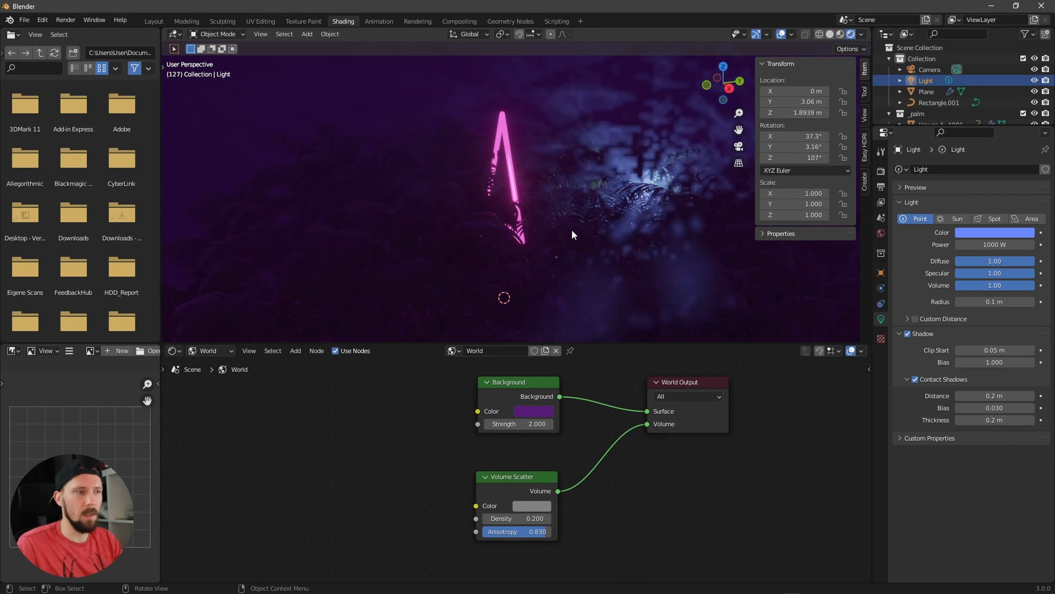
key("KP_0")
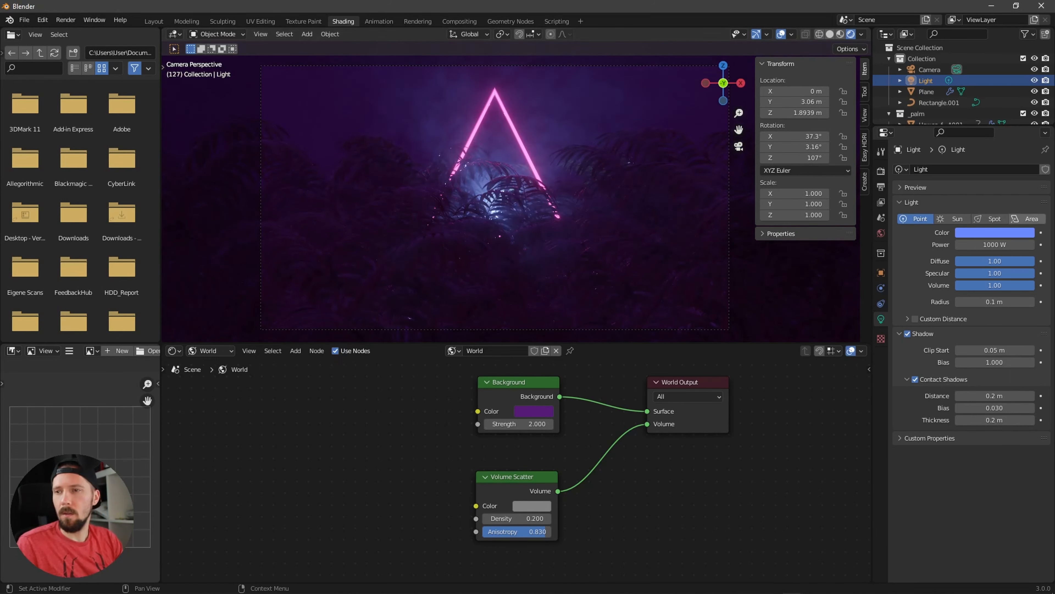
scroll(524, 274, "down", 2)
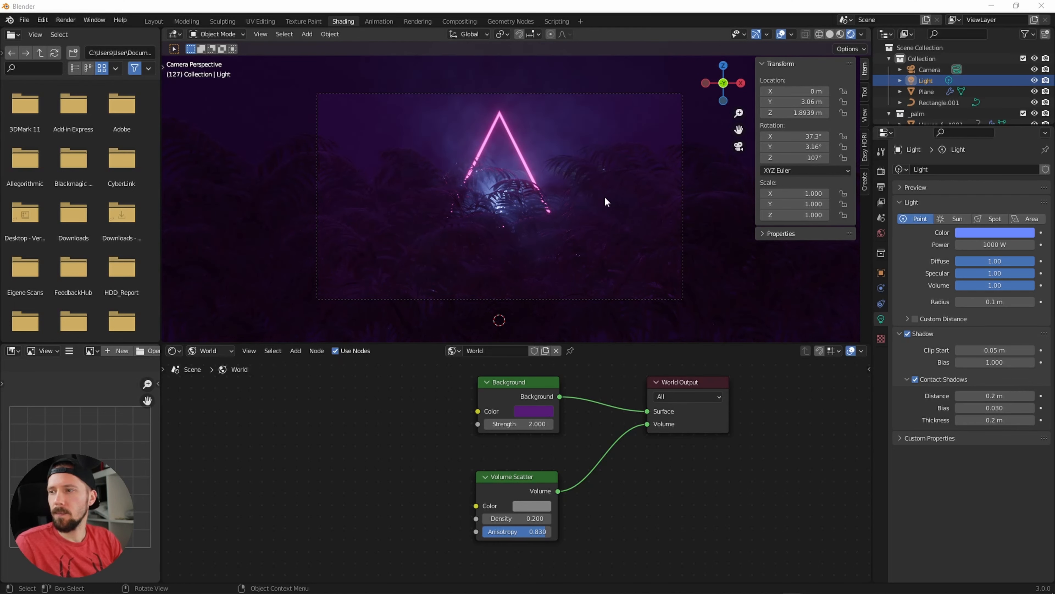
Hide the viewport overlays and exclude the _palm collection from the view layer.
left_click(729, 259)
left_click(778, 35)
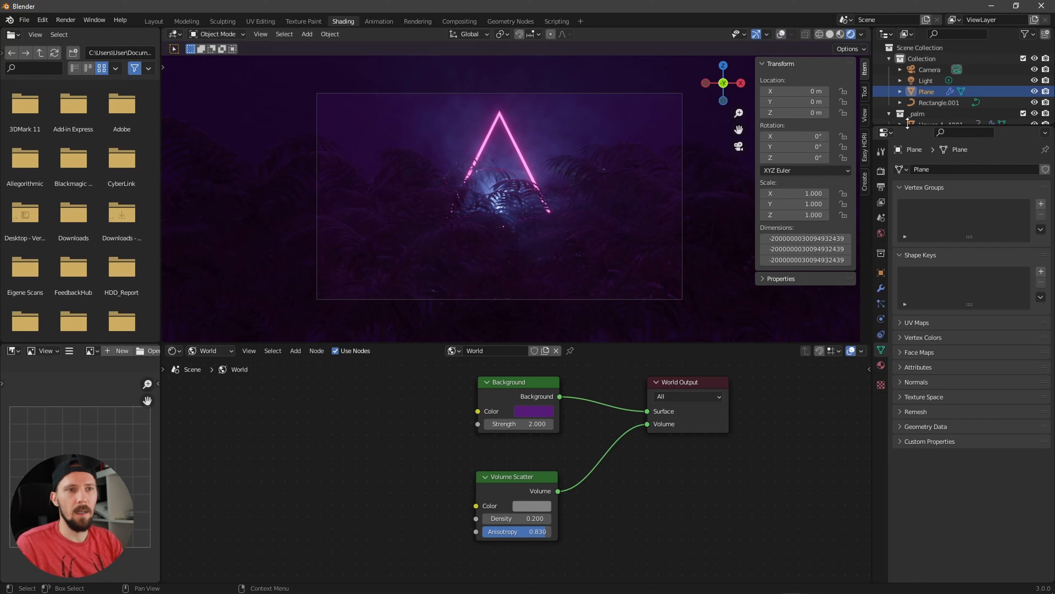
left_click_drag(909, 125, 909, 211)
left_click(889, 113)
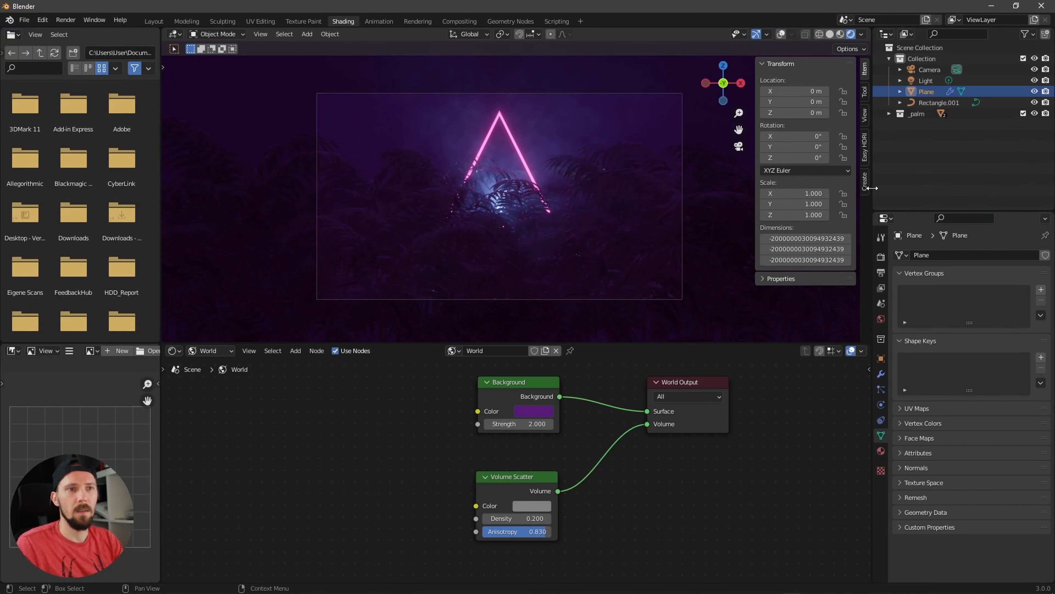
left_click(1023, 113)
Add a Sun light and change its color to a light blue with hue 0.574, saturation 0.772 and value 1.000.
key("shift+a")
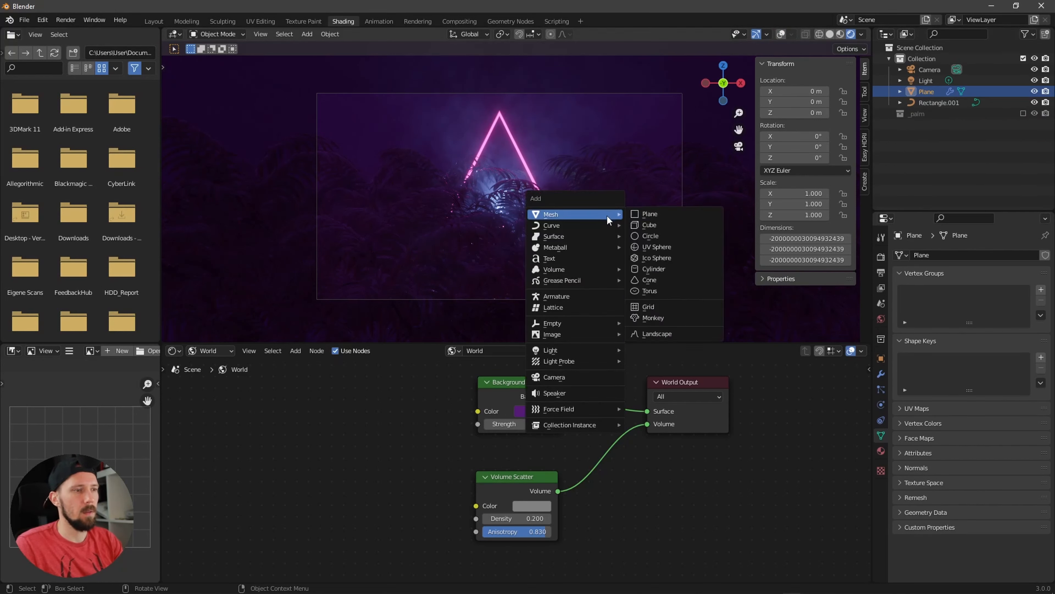
mouse_move(578, 350)
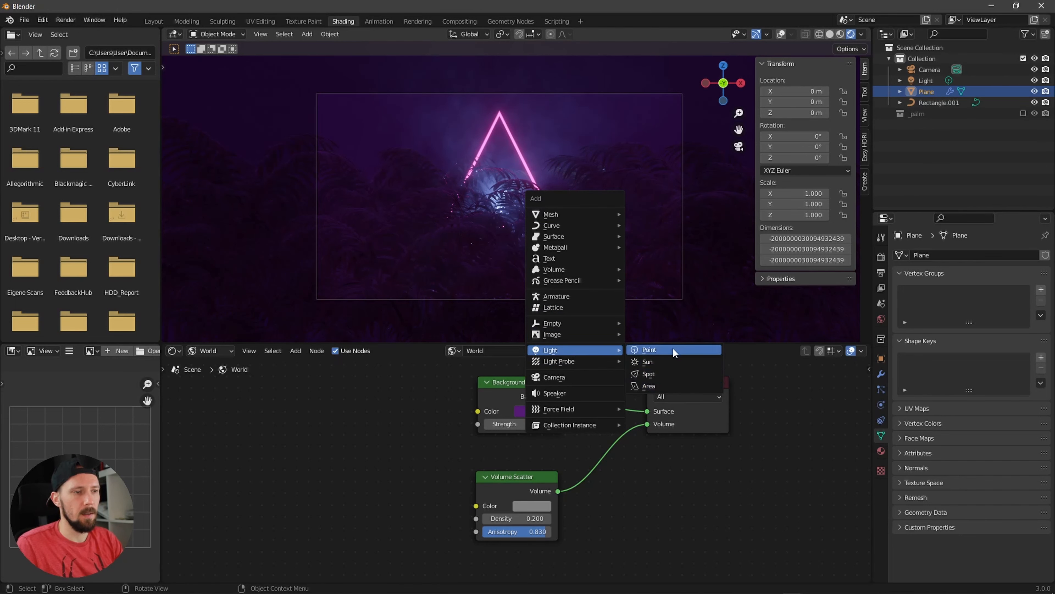
left_click(673, 360)
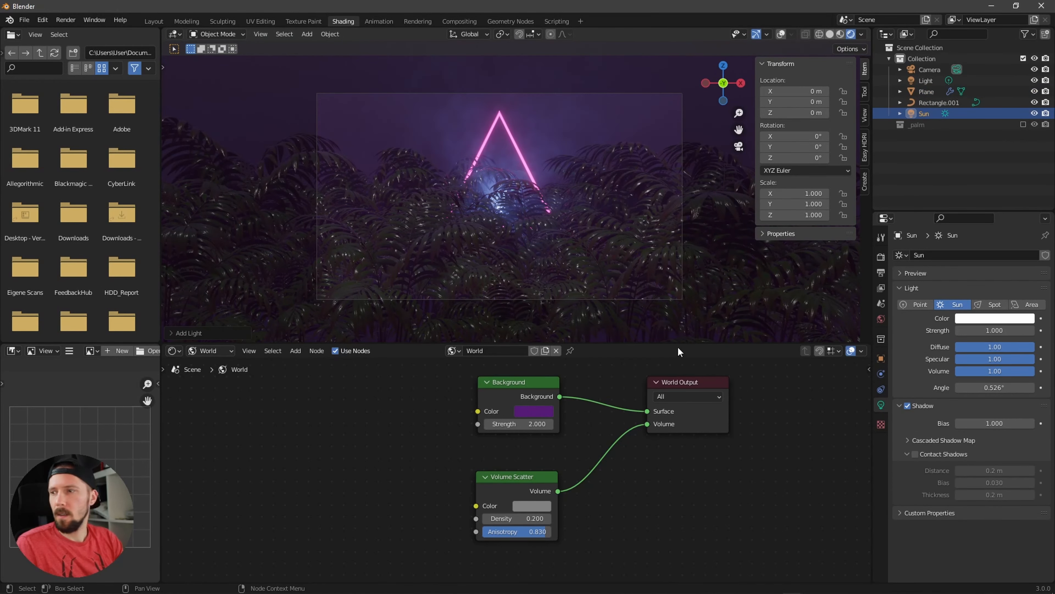
left_click(1001, 320)
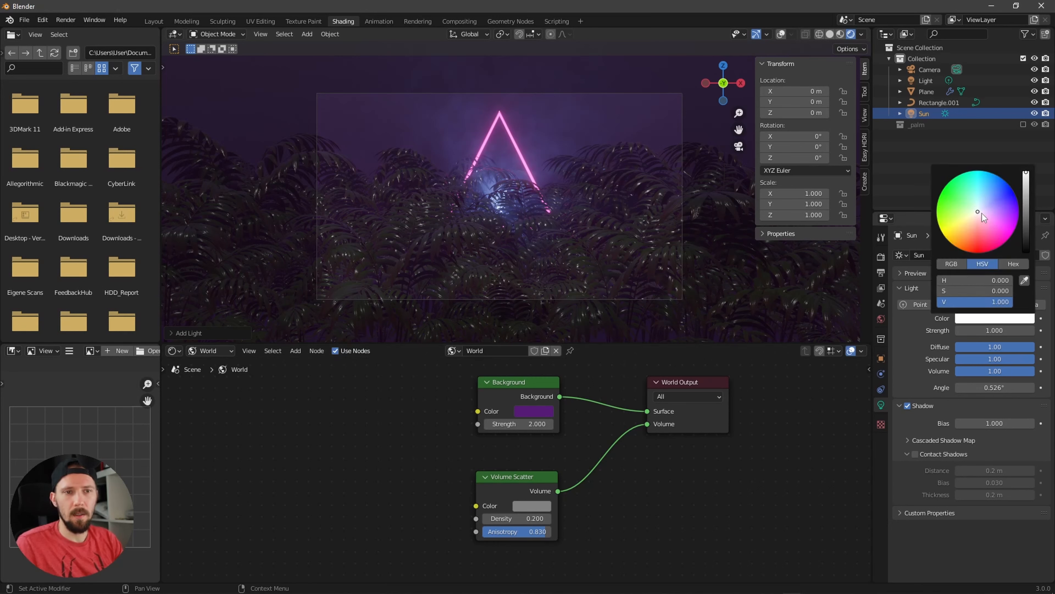
left_click_drag(981, 212, 985, 193)
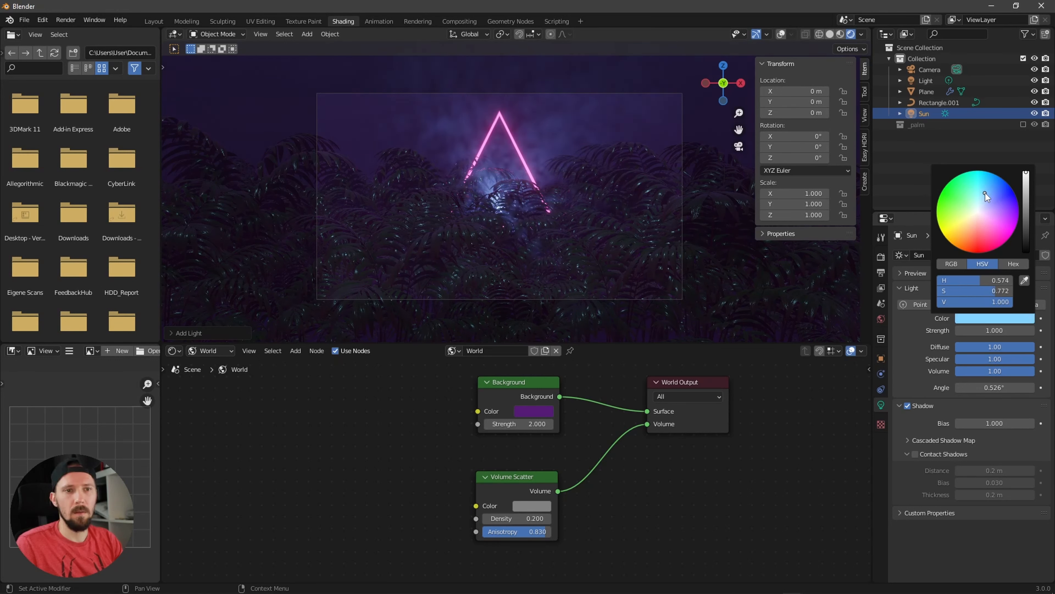
Set the Sun's strength to 4 and enable its Contact Shadows.
left_click(990, 331)
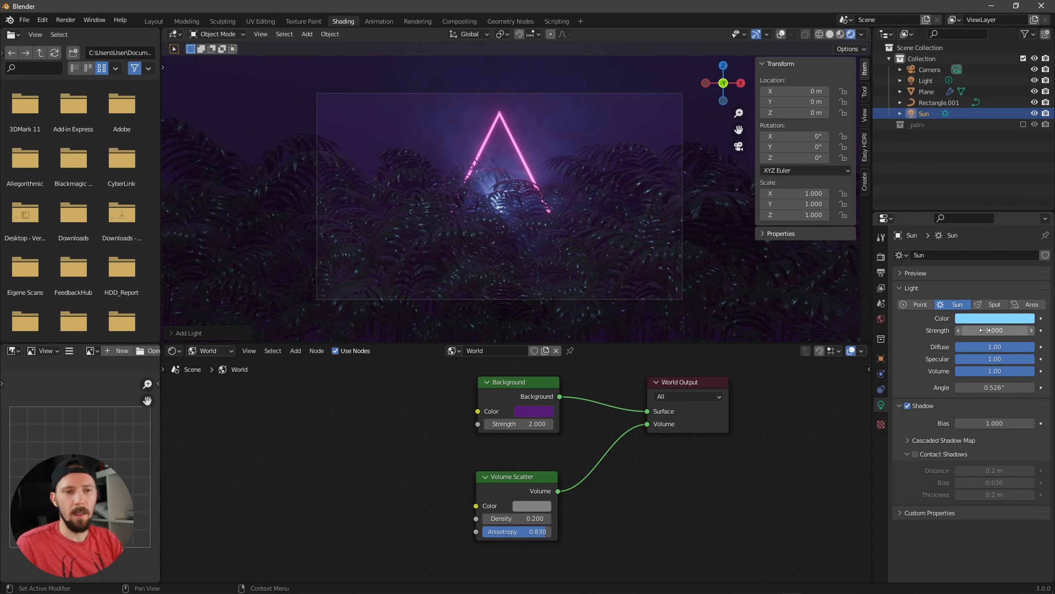
type("4")
key("Return")
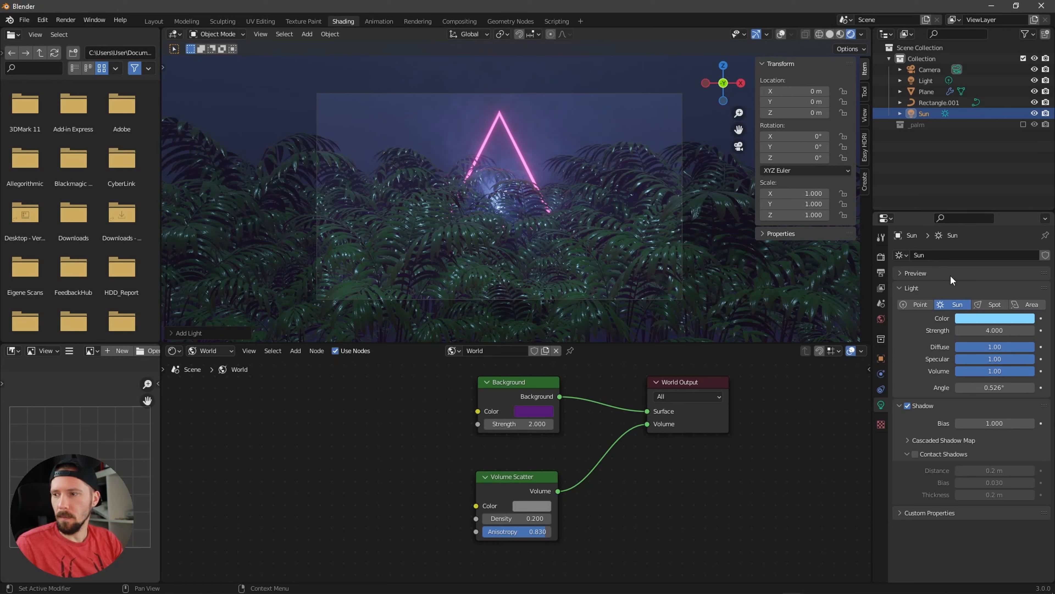
left_click(914, 453)
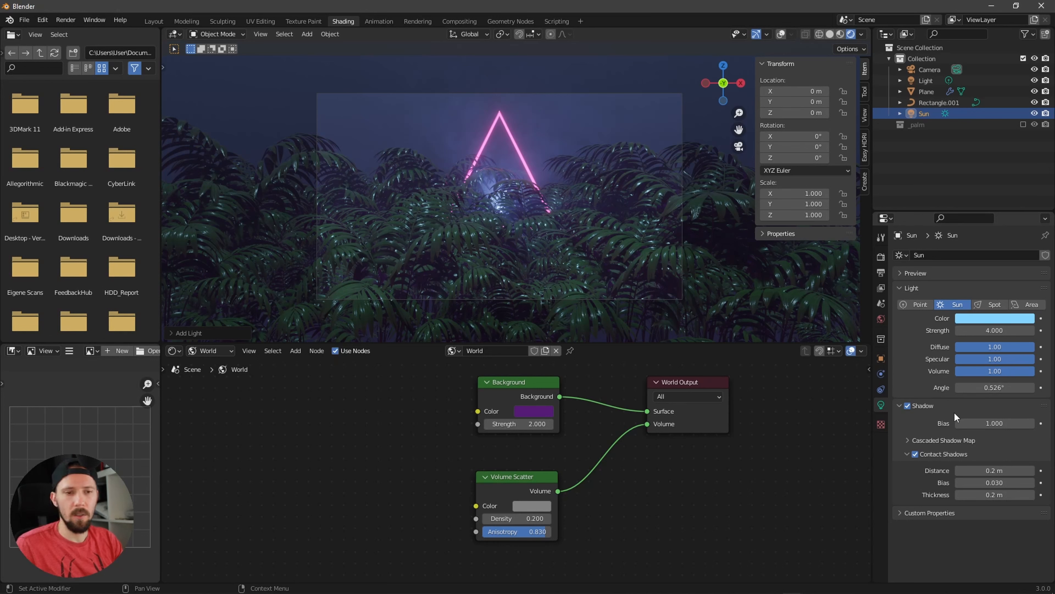
Set the Sun's angle to 66° to soften its light.
left_click(995, 387)
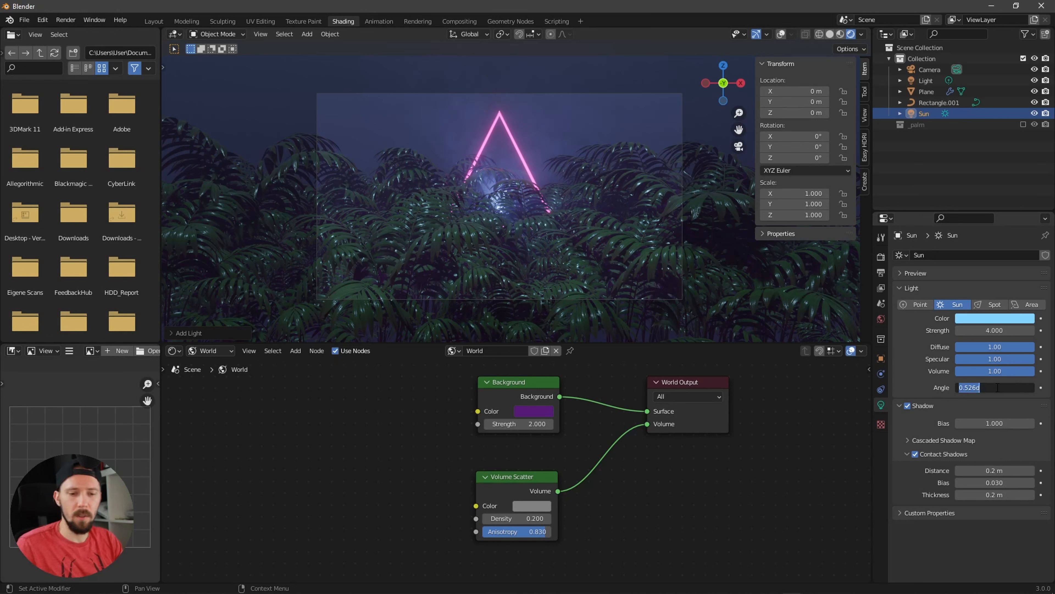
type("66")
key("Return")
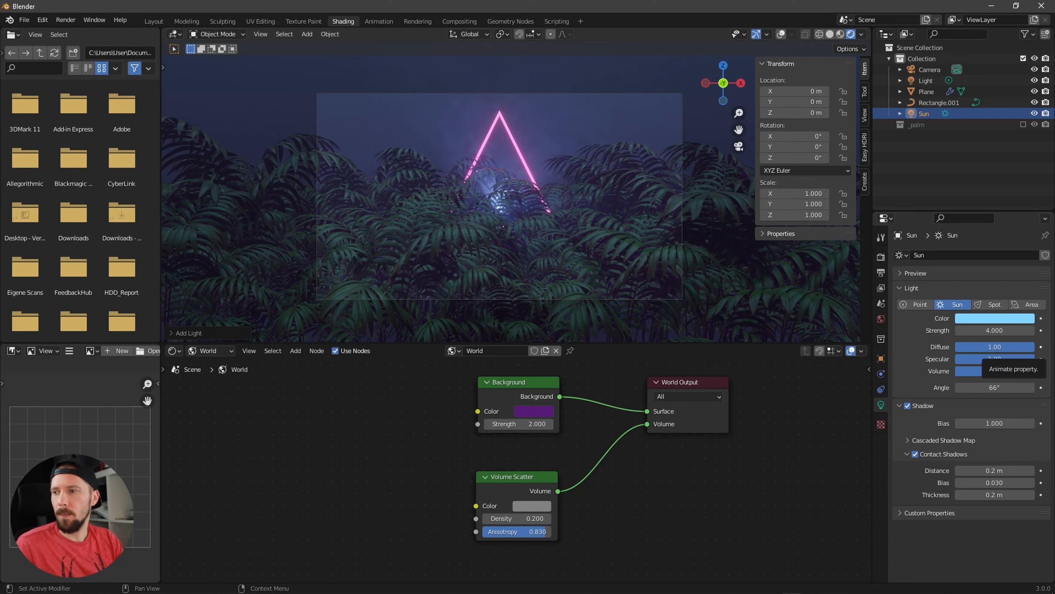
Rotate the Sun to 90° on X, 56° on Y and -143° on Z.
left_click(882, 359)
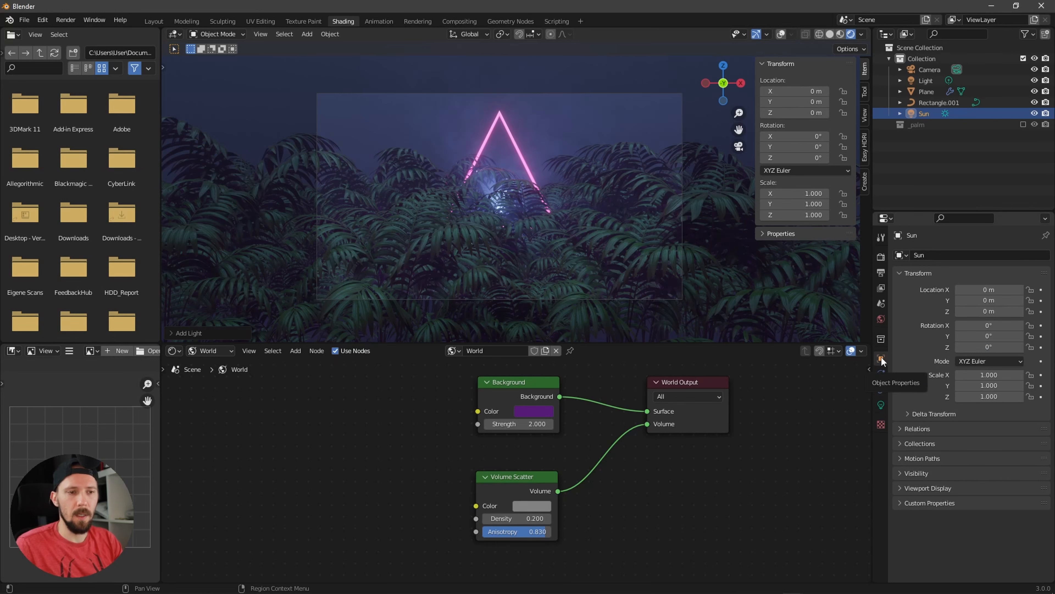
left_click(986, 329)
type("90")
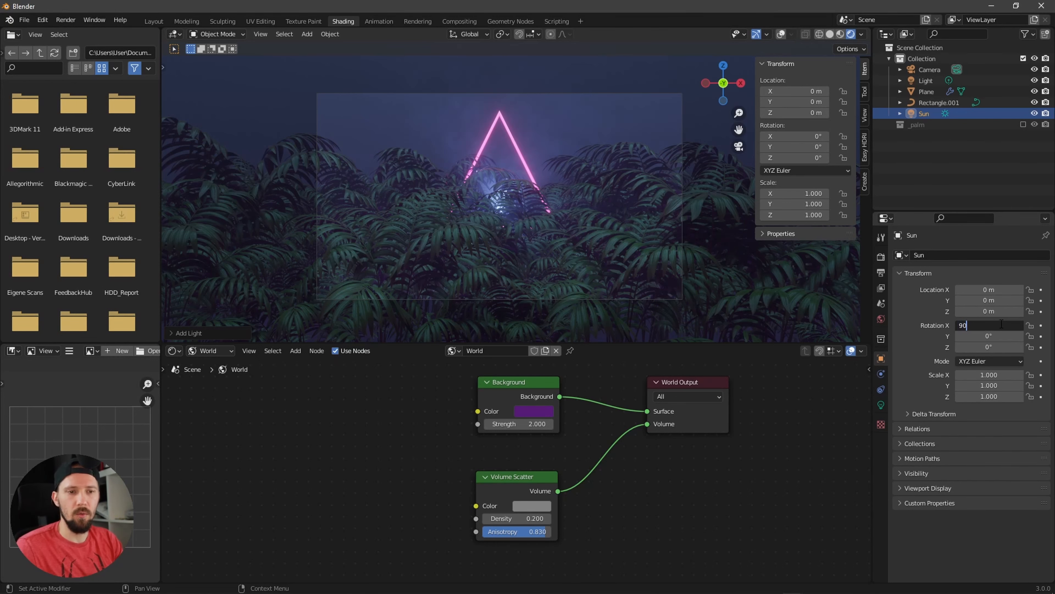
key("Return")
left_click(991, 337)
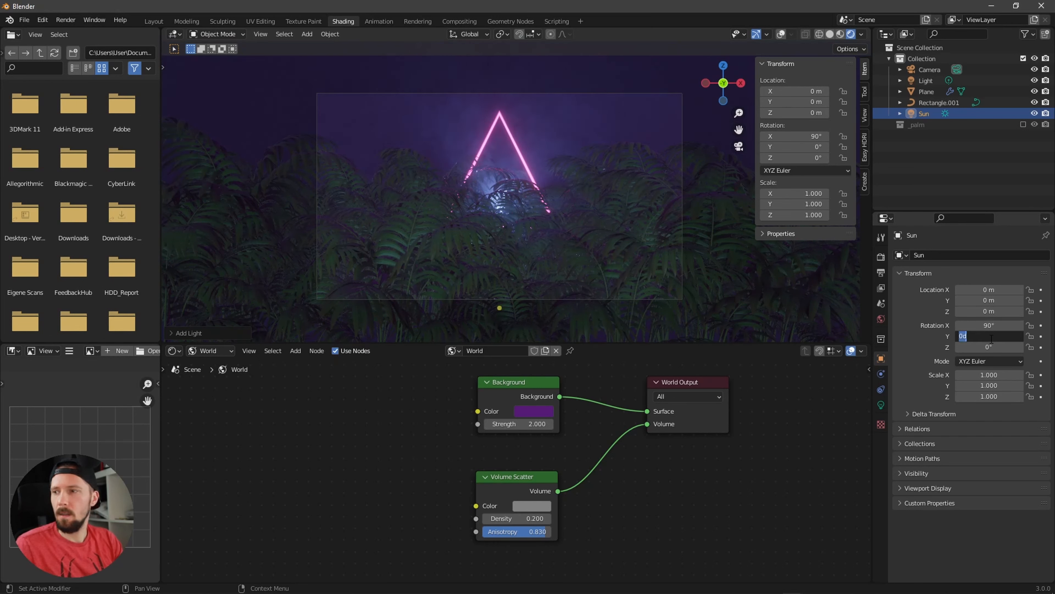
type("56")
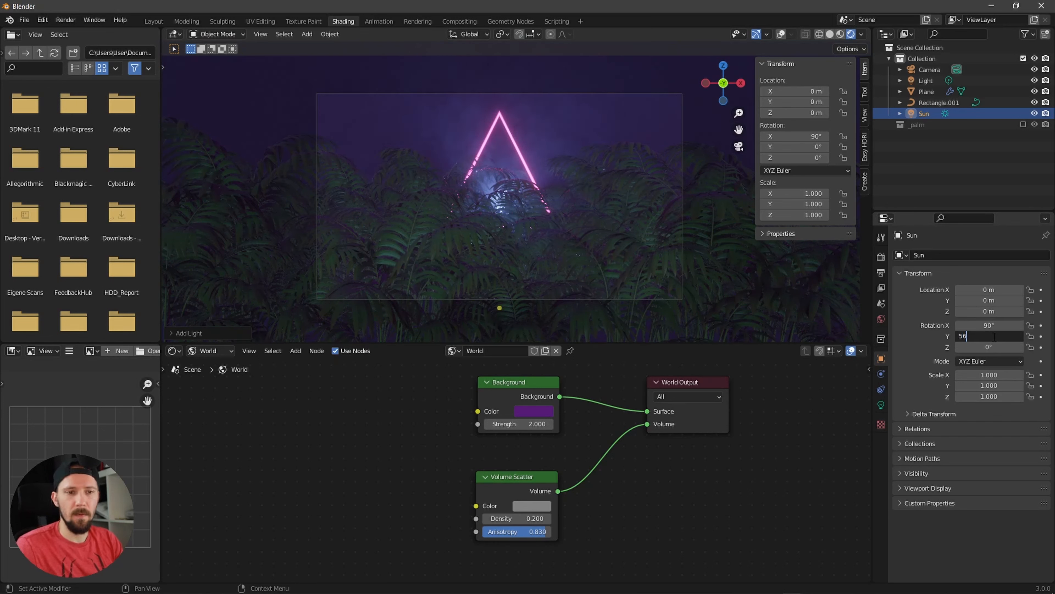
key("Return")
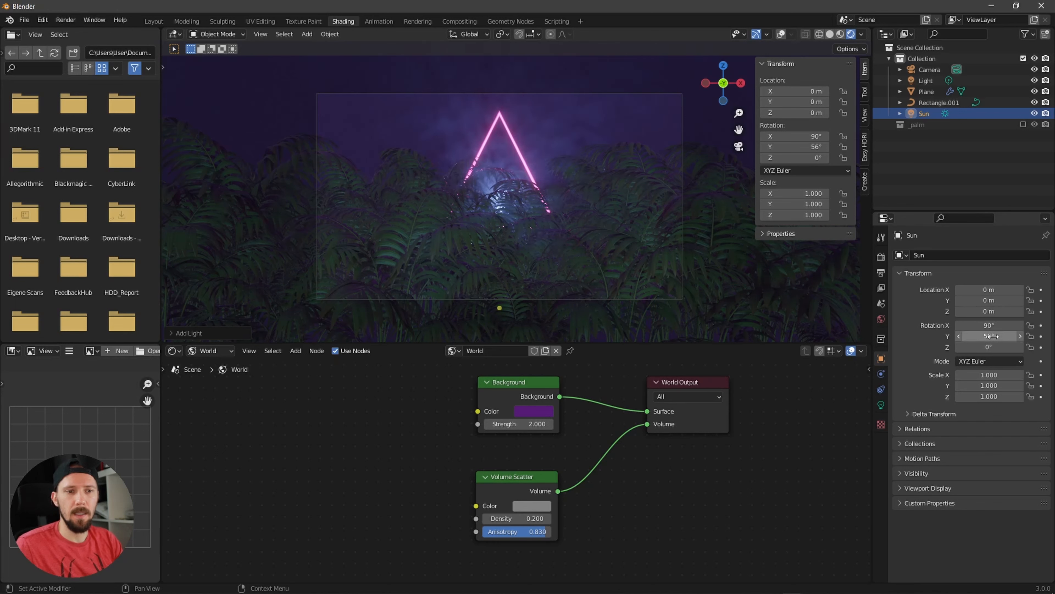
left_click(998, 346)
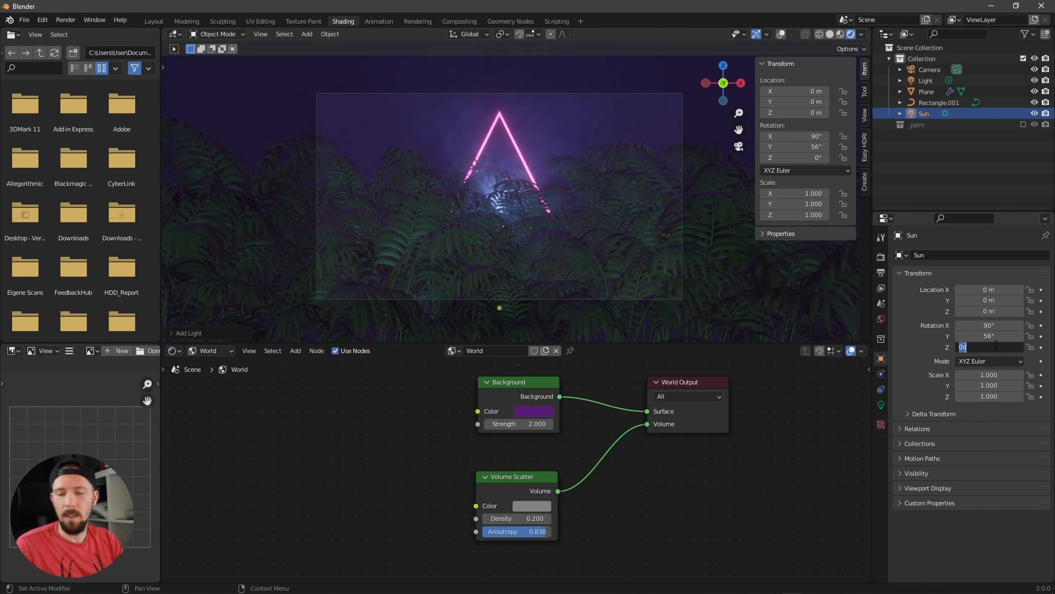
key("BackSpace")
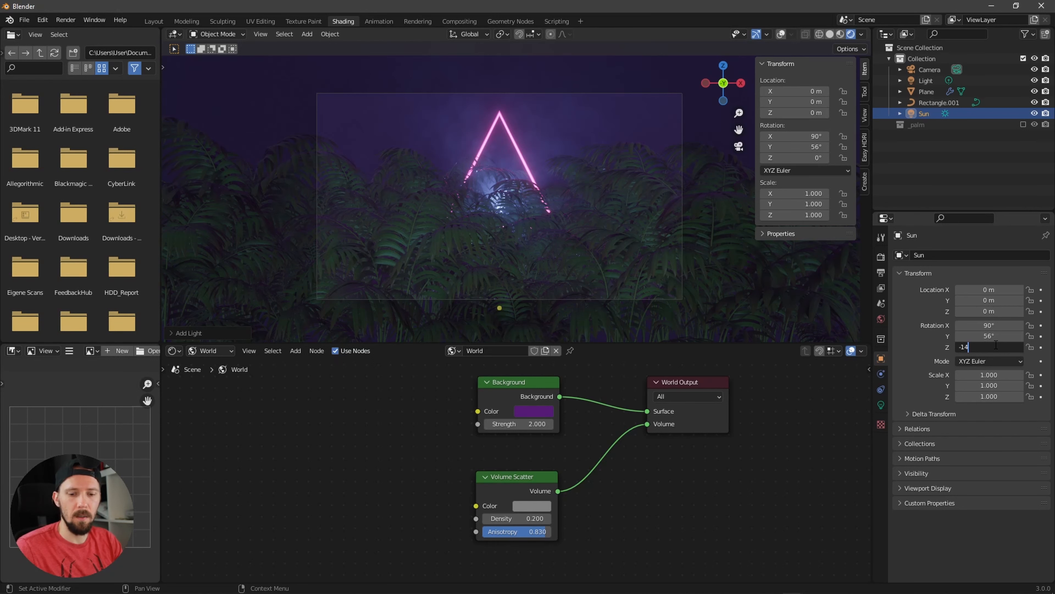
key("Return")
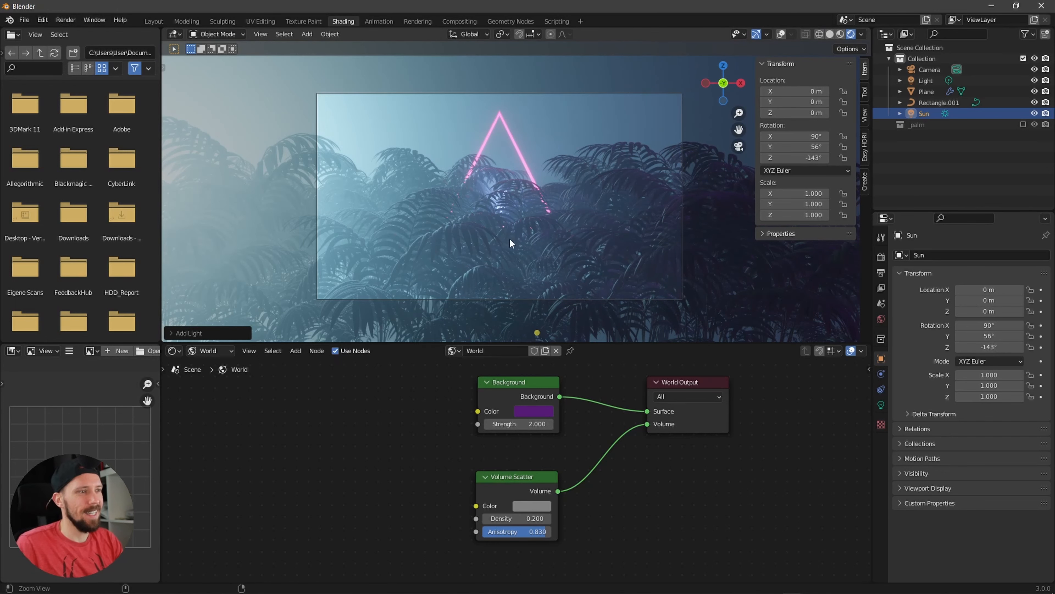
middle_click_drag(509, 238, 726, 185, "ctrl")
middle_click_drag(592, 234, 481, 224, "ctrl")
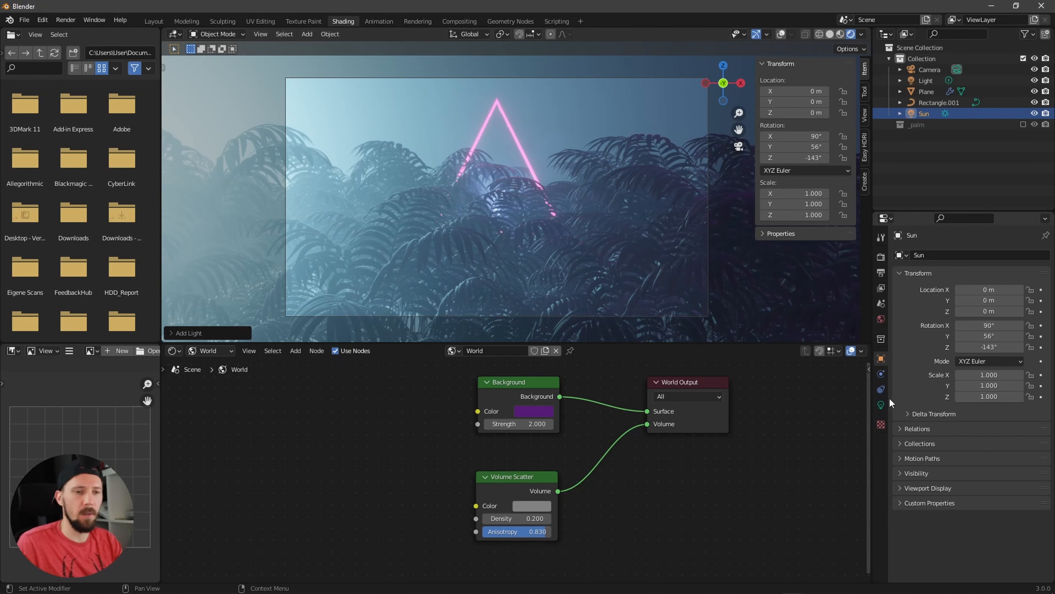
Lower the Sun's volume influence to 0.05 and select the Plane object.
left_click(881, 405)
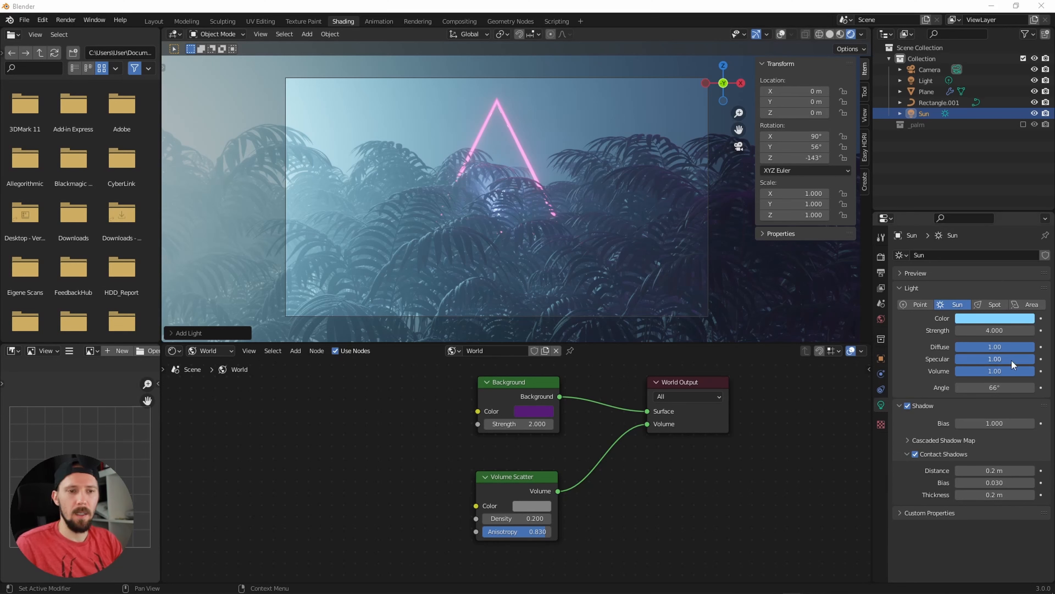
left_click_drag(1017, 371, 935, 373)
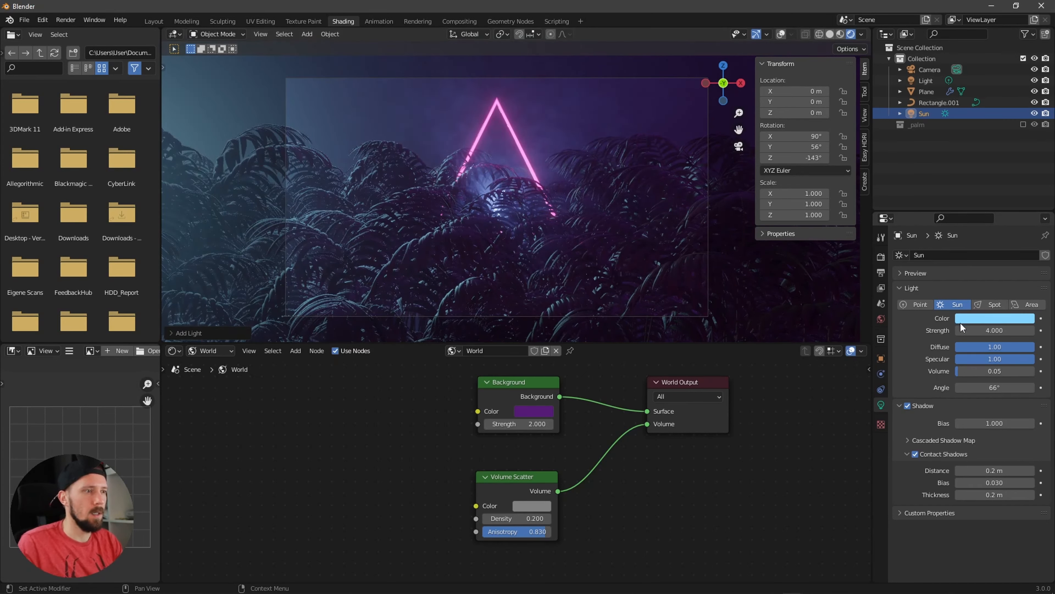
scroll(607, 204, "up", 2)
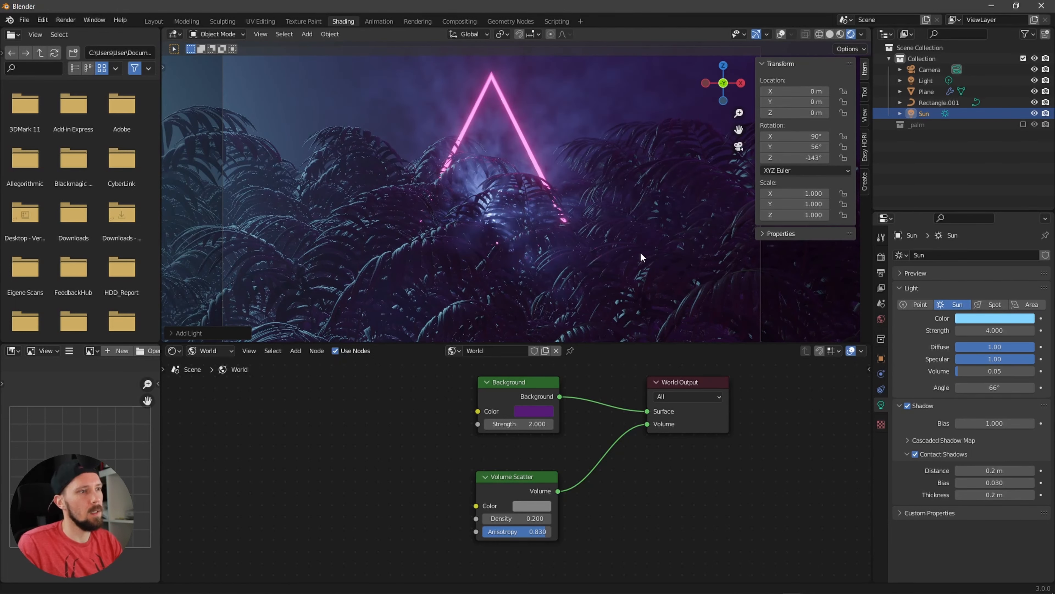
scroll(640, 252, "down", 3)
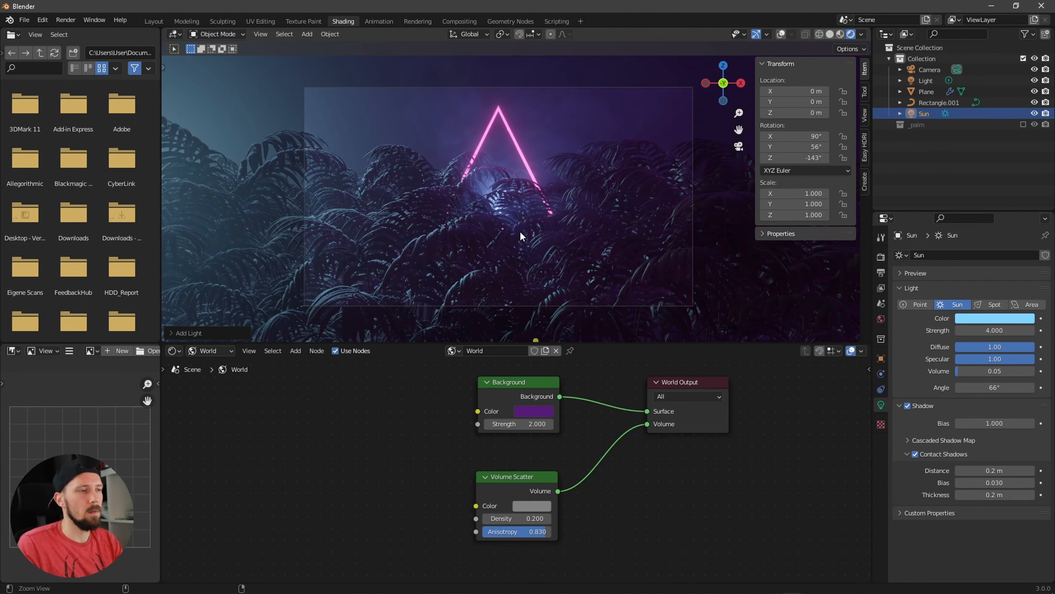
scroll(605, 214, "up", 2)
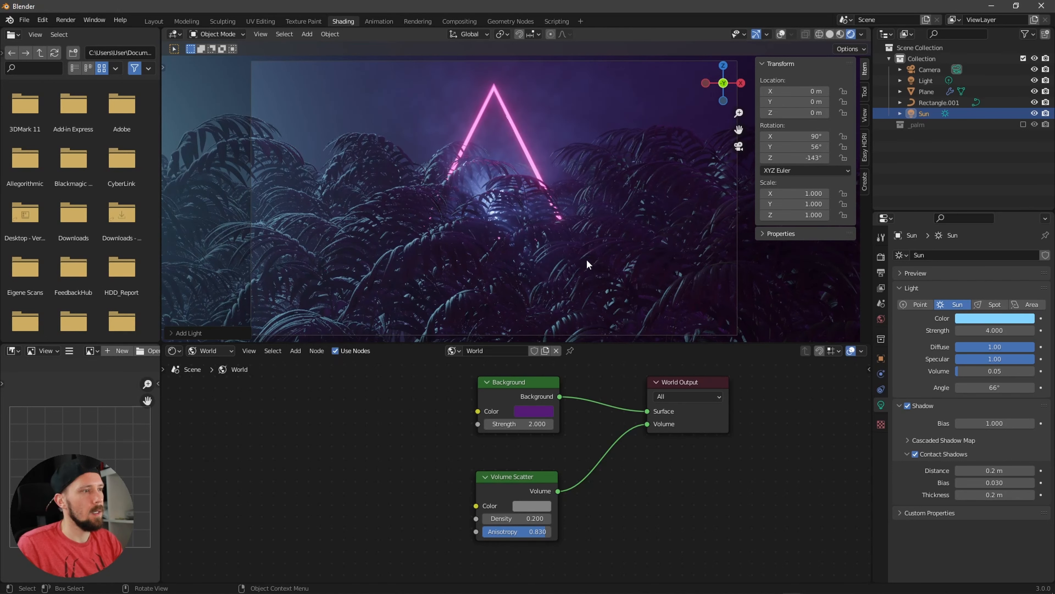
left_click(926, 91)
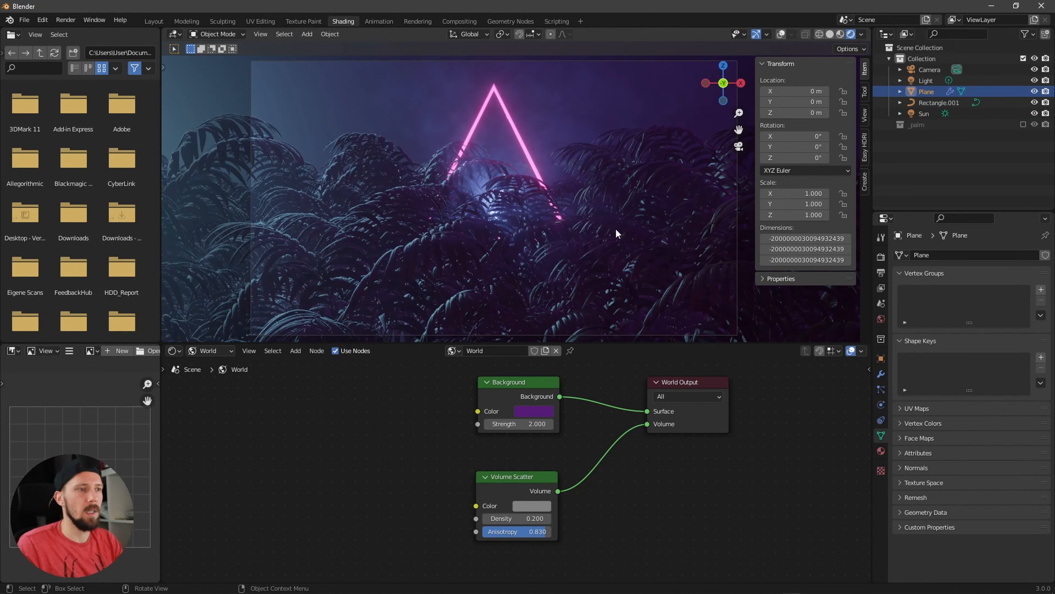
Duplicate the palm-field Plane in solid shading and move the copy about 6.41 m along the Y axis.
key("z")
left_click(688, 229)
mouse_move(654, 240)
middle_mouse_down()
mouse_move(586, 256)
mouse_move(601, 222)
middle_mouse_up()
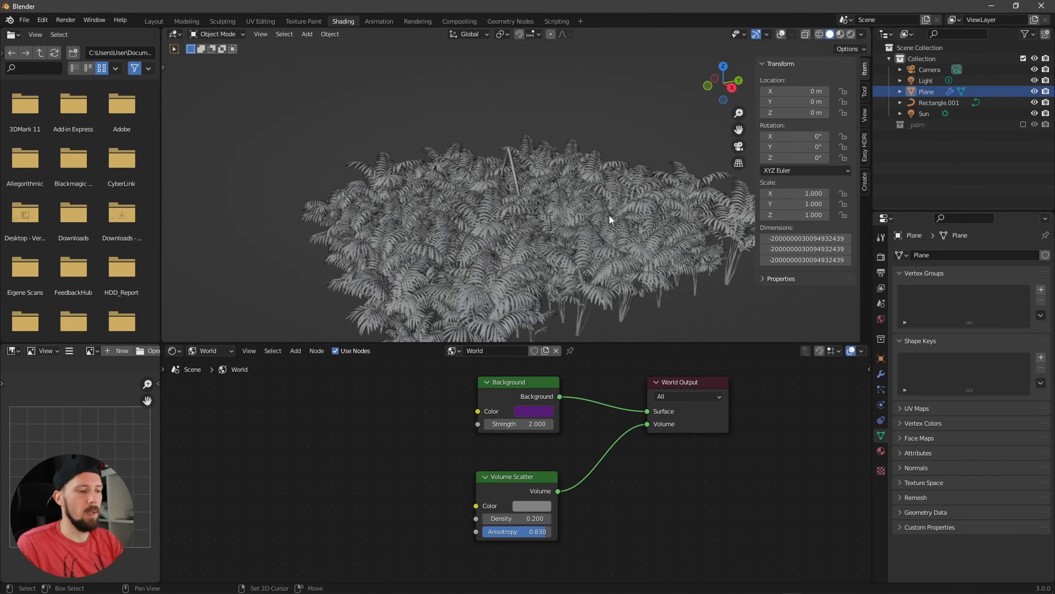
key("shift+d")
right_click(612, 214)
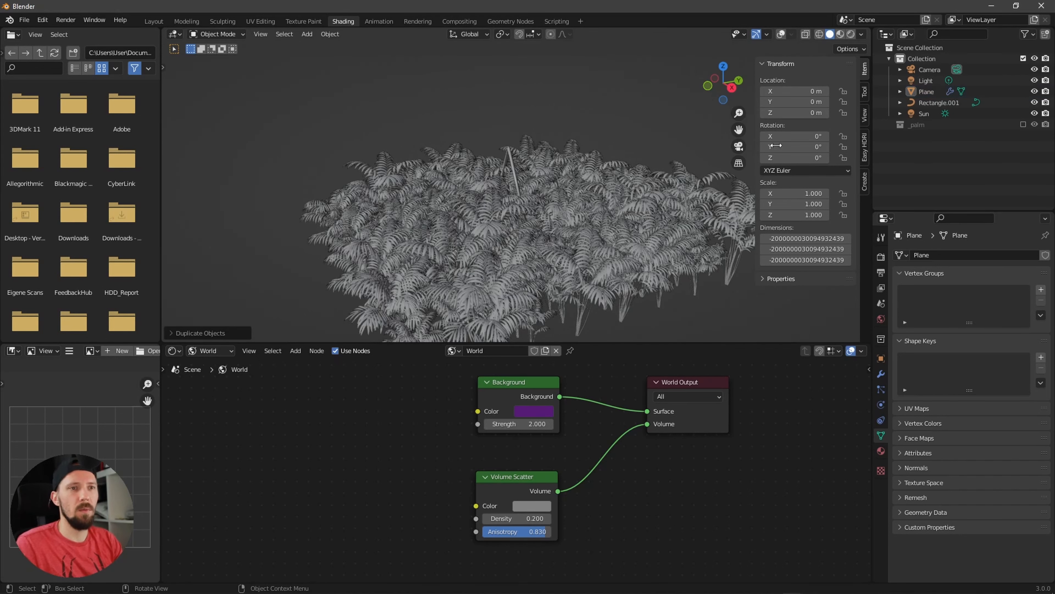
left_click(924, 90)
key("shift+d")
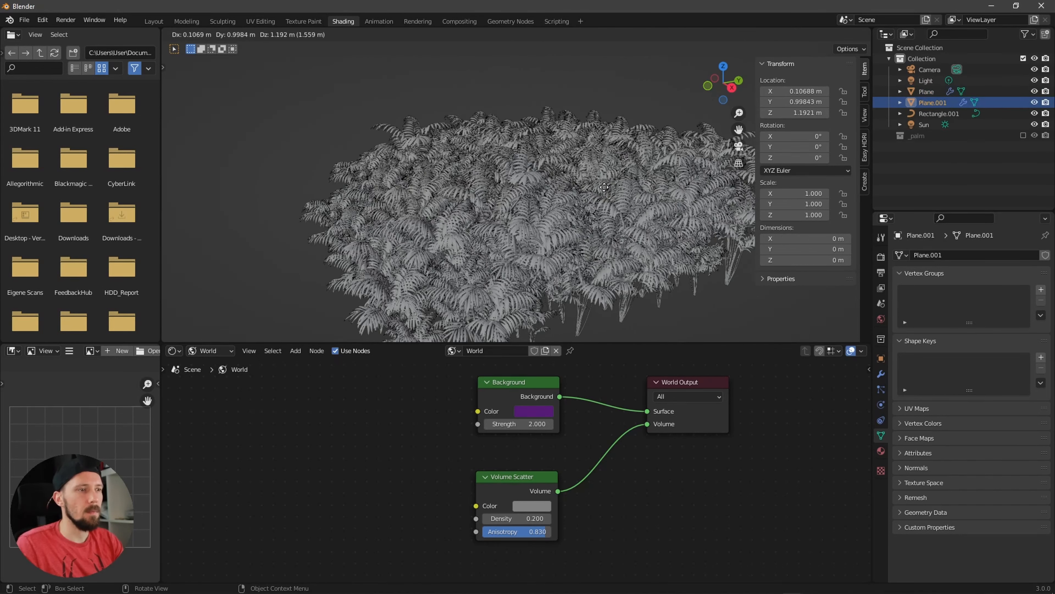
right_click(576, 227)
key("g")
key("y")
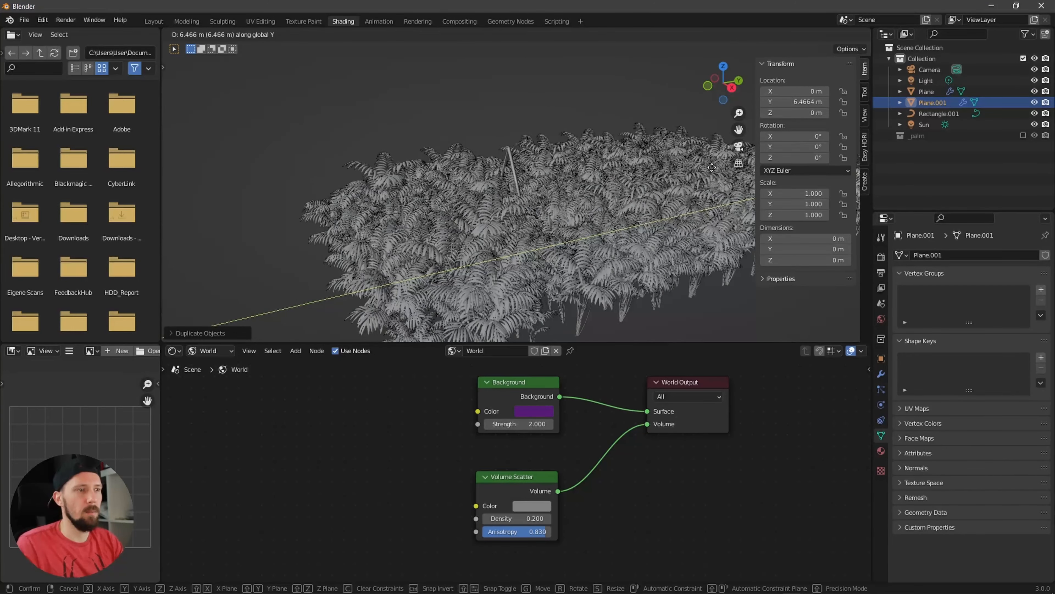
left_click(645, 191)
Raise the duplicated palm field about 0.75 m along Z in the camera view.
key("KP_0")
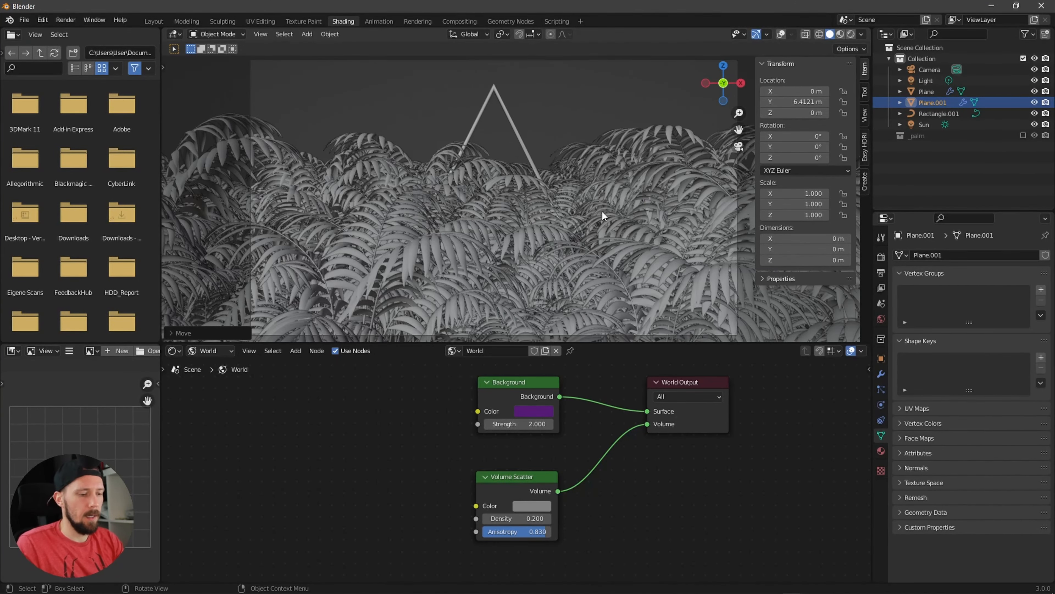
key("g")
key("z")
left_click(598, 206)
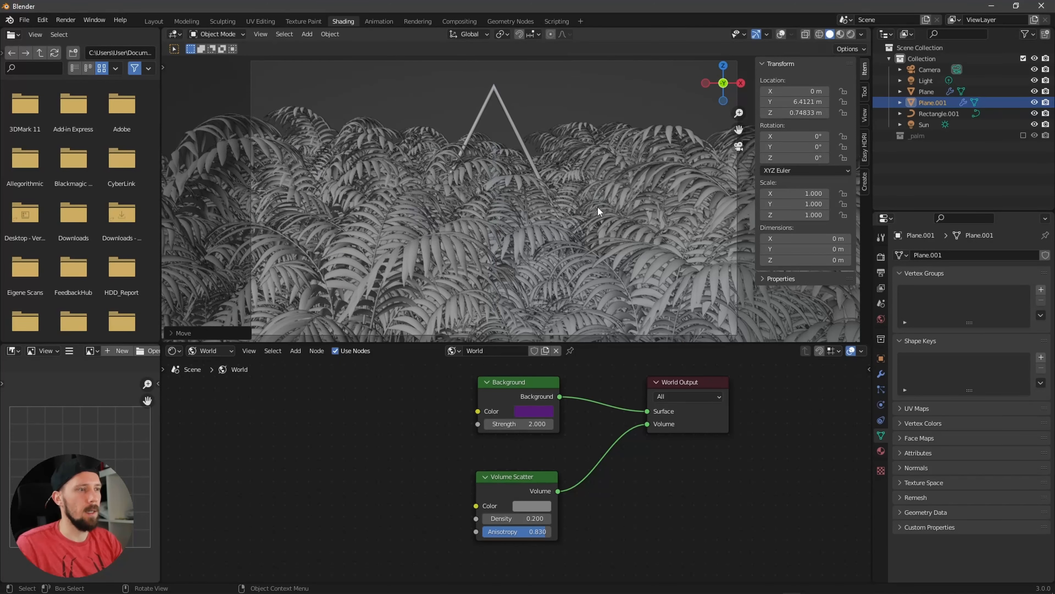
Switch the viewport to rendered shading and move the duplicated palm field farther back to about 9.46 m on Y.
key("z")
left_click(607, 153)
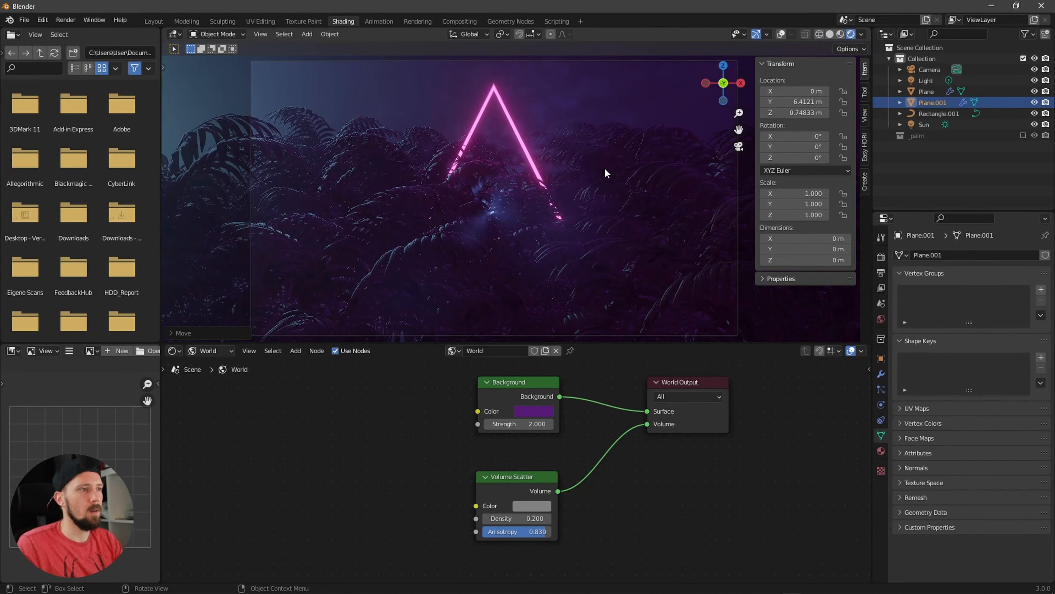
key("g")
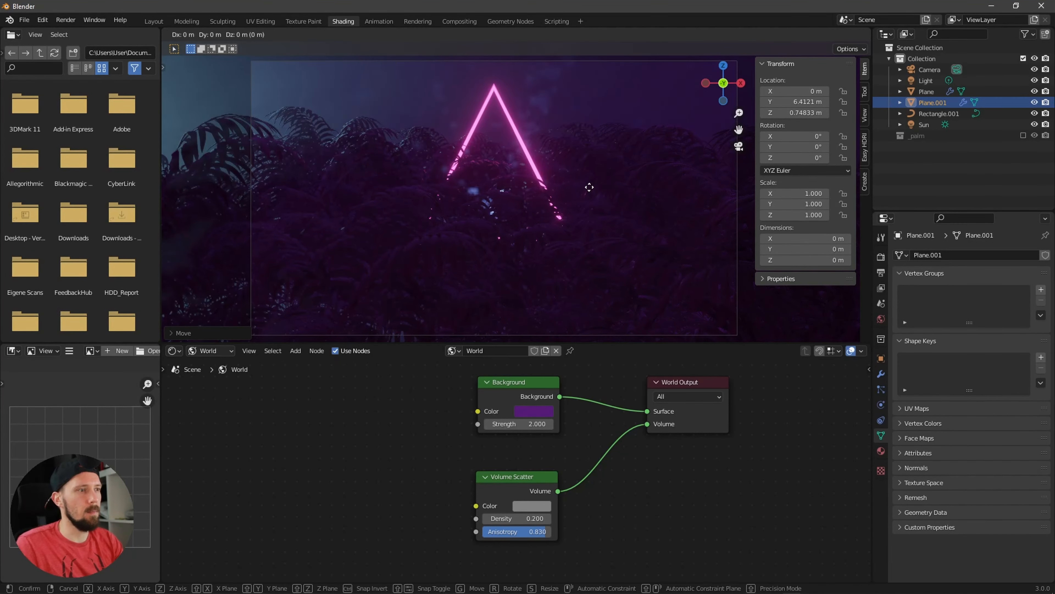
key("y")
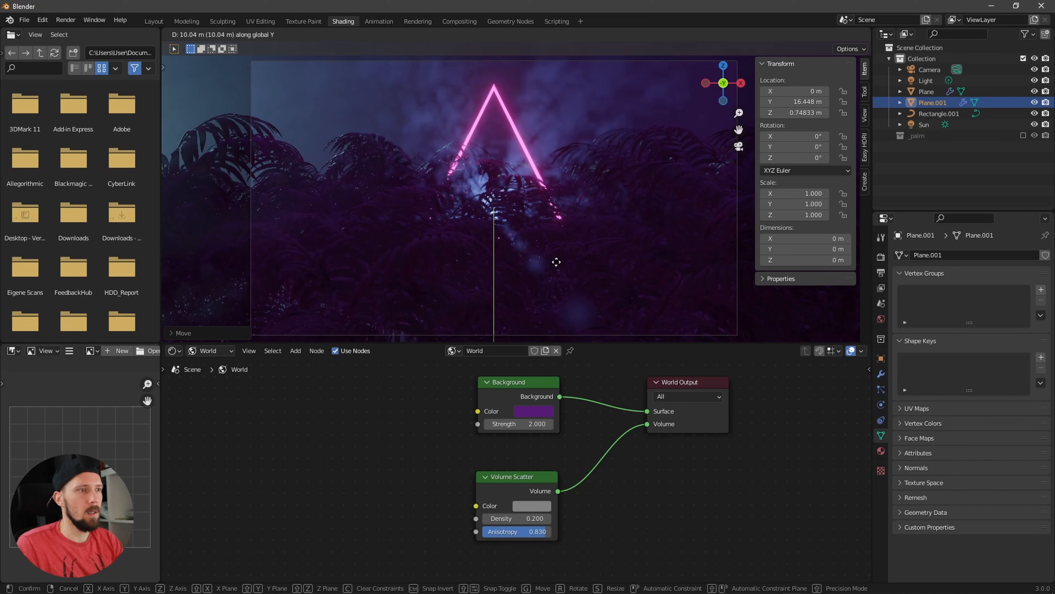
left_click(738, 193)
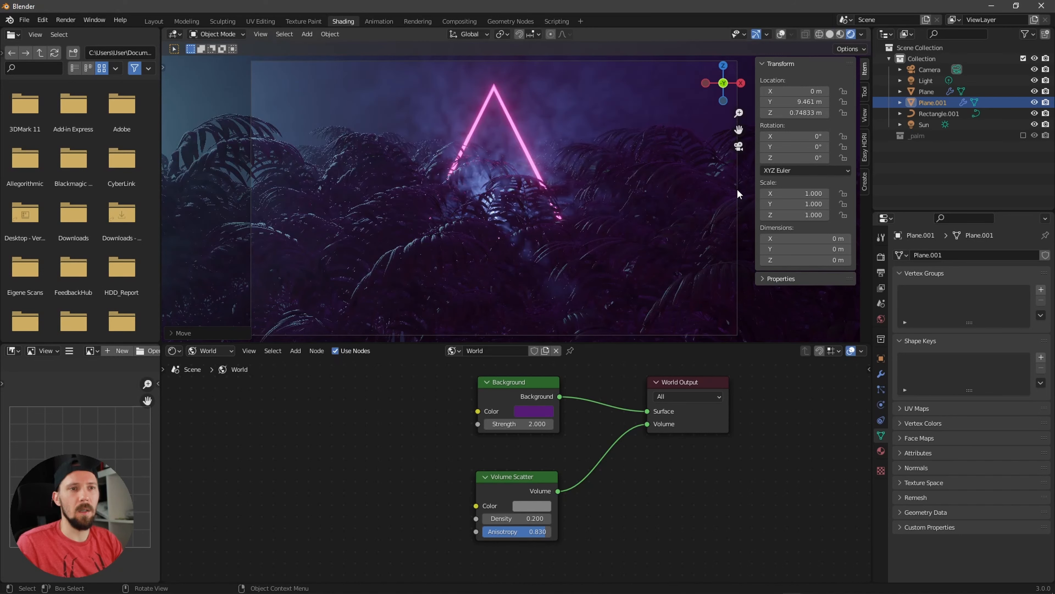
Select the camera and set its Z location to 2.73 m.
left_click(737, 188)
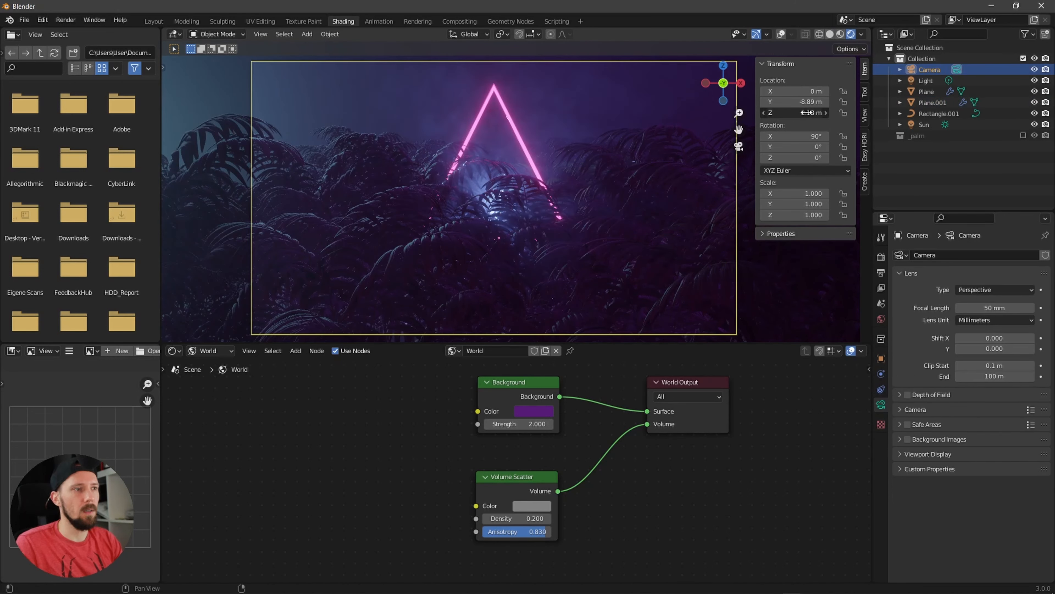
left_click_drag(816, 112, 844, 111)
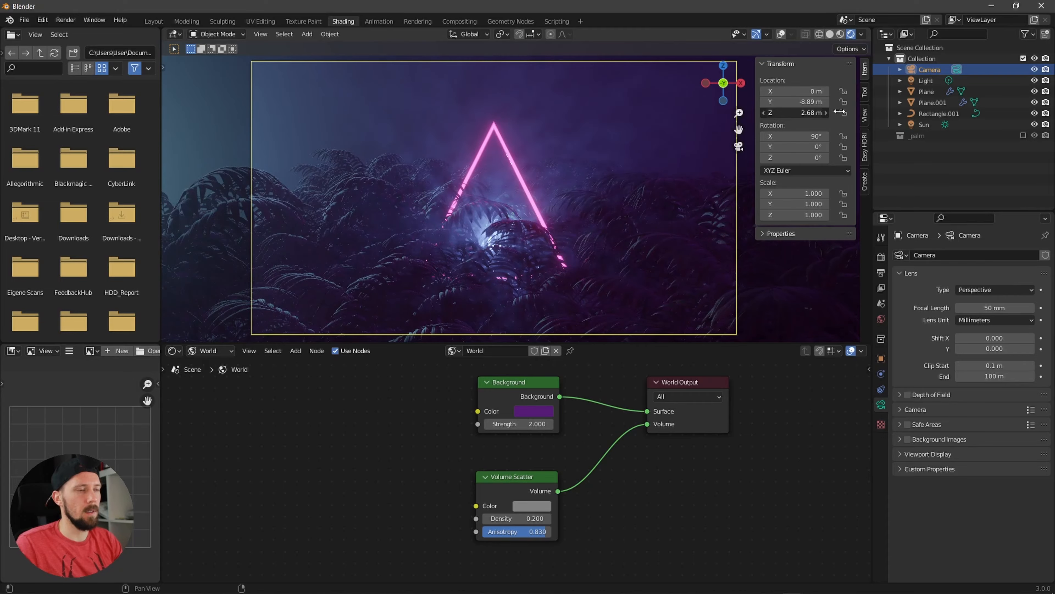
left_click_drag(839, 112, 846, 112)
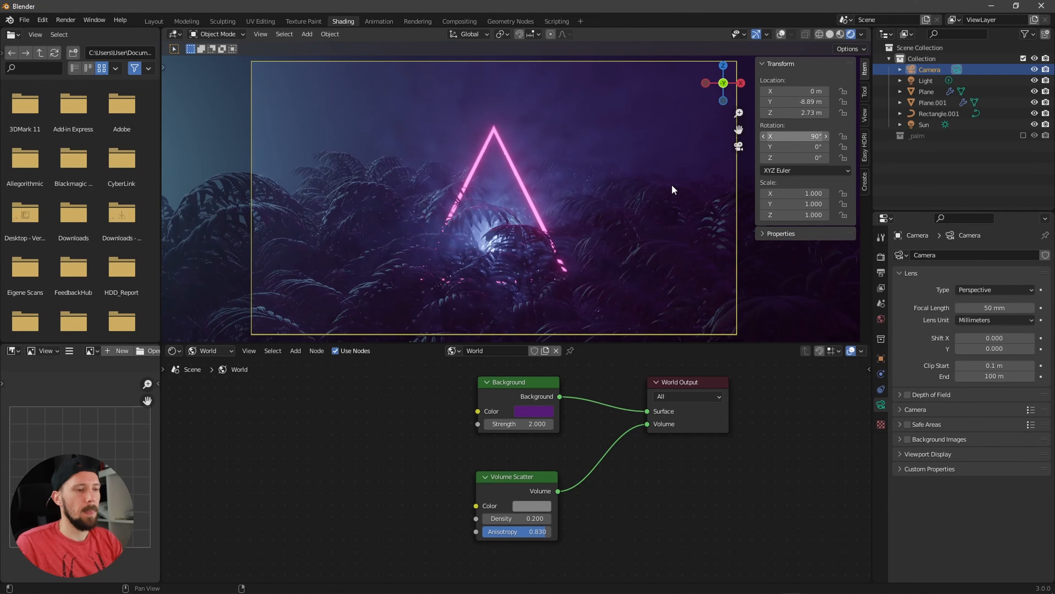
Inspect the two palm fields in solid shading, hiding and unhiding the duplicated plane.
key("z")
left_click(758, 185)
left_click(598, 183)
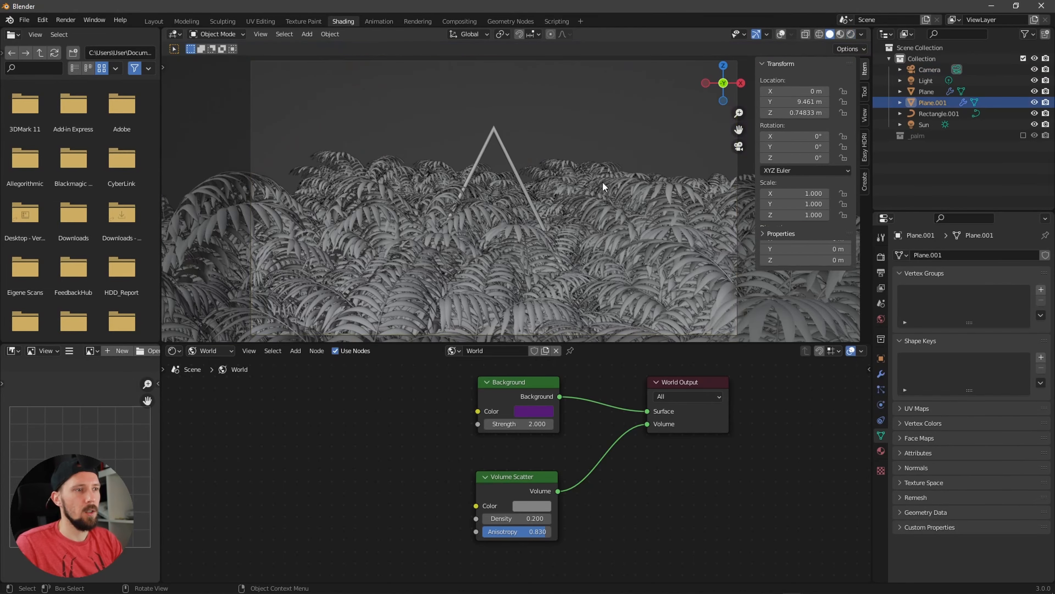
middle_click_drag(602, 181, 639, 112)
left_click(935, 102)
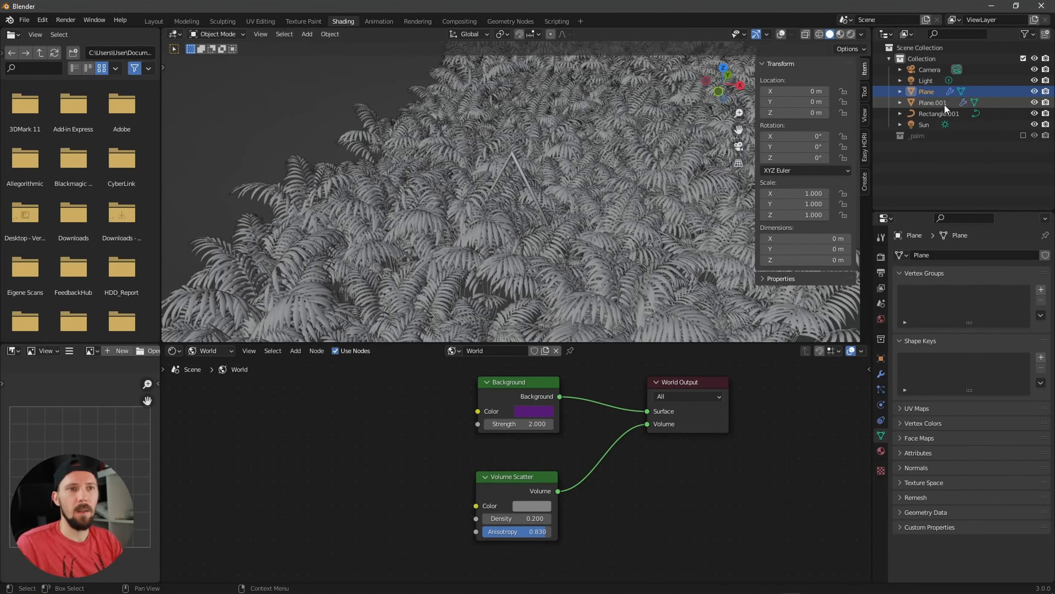
left_click(1034, 102)
left_click(1034, 102)
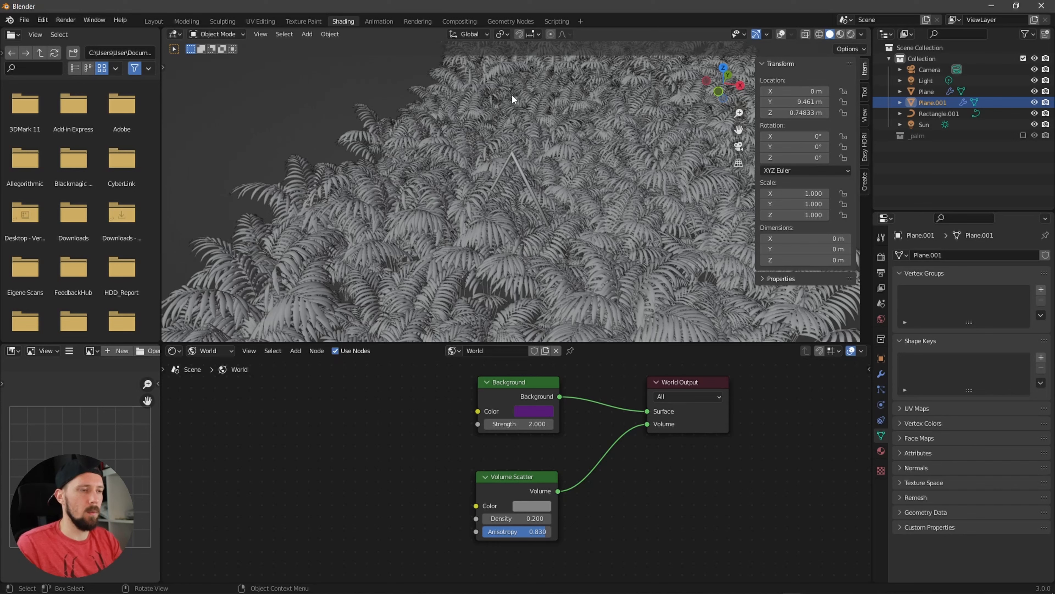
Make the duplicated plane's geometry node tree single-user and set its Grid node's Size X to 18.4 m.
left_click(511, 21)
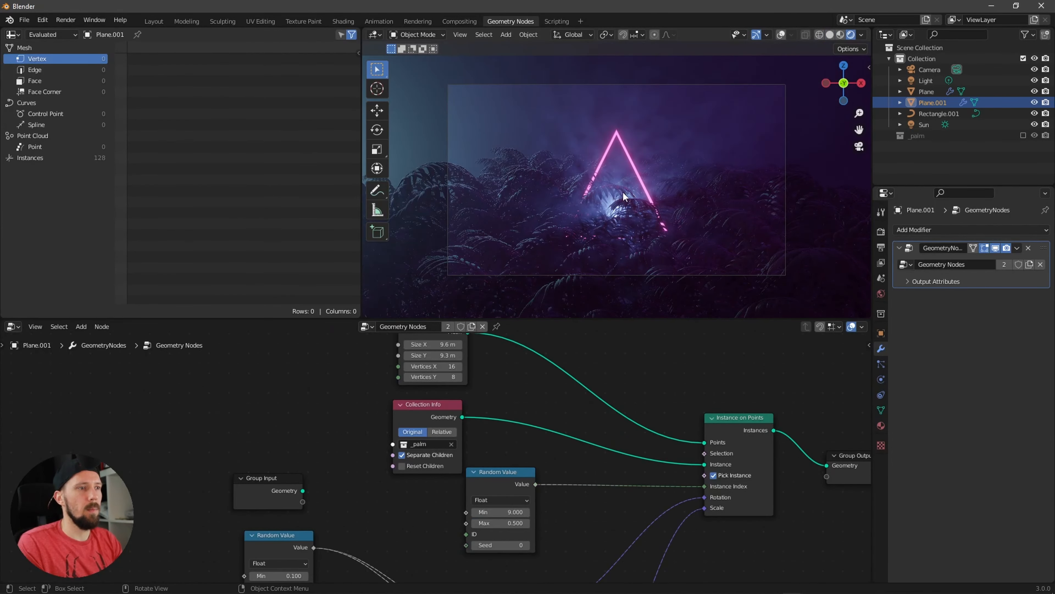
key("z")
left_click(744, 209)
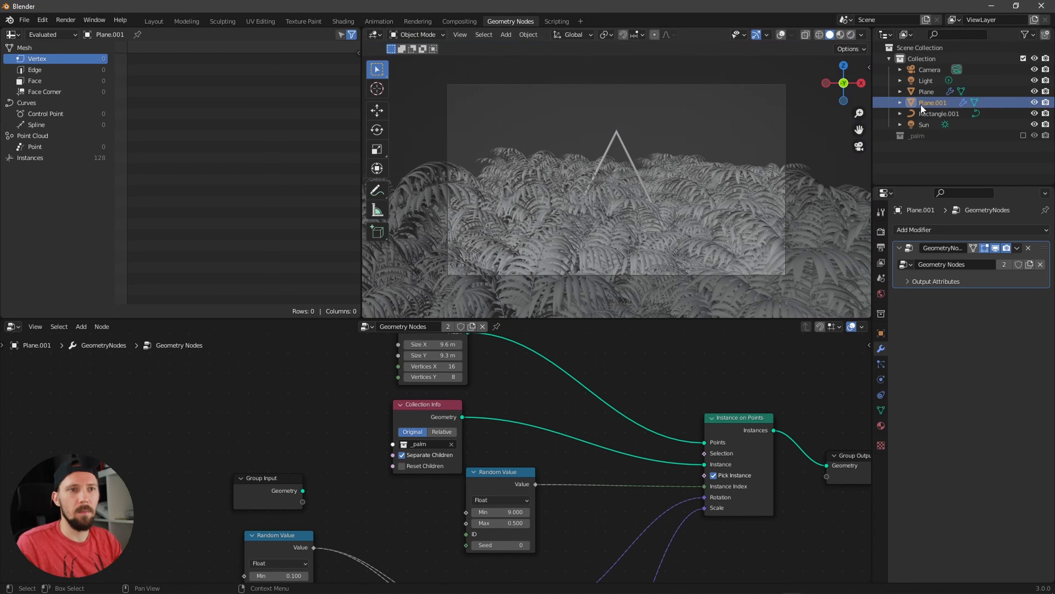
left_click(447, 326)
middle_click_drag(460, 353, 434, 422)
left_click_drag(432, 413, 460, 410)
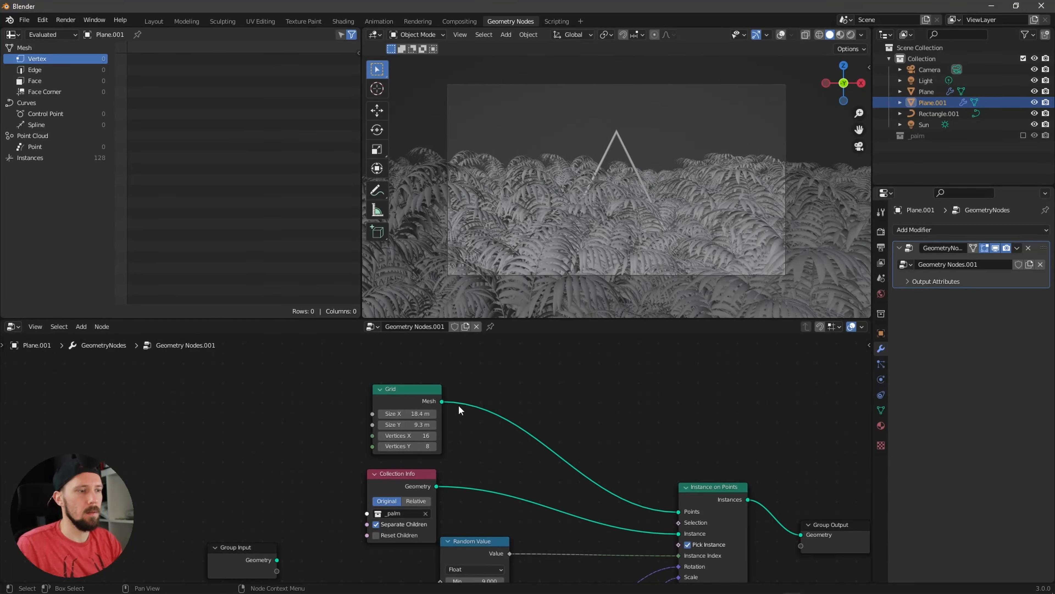
Raise the duplicated palm field by about another 0.5 m along Z and return the viewport to rendered shading.
key("g")
key("z")
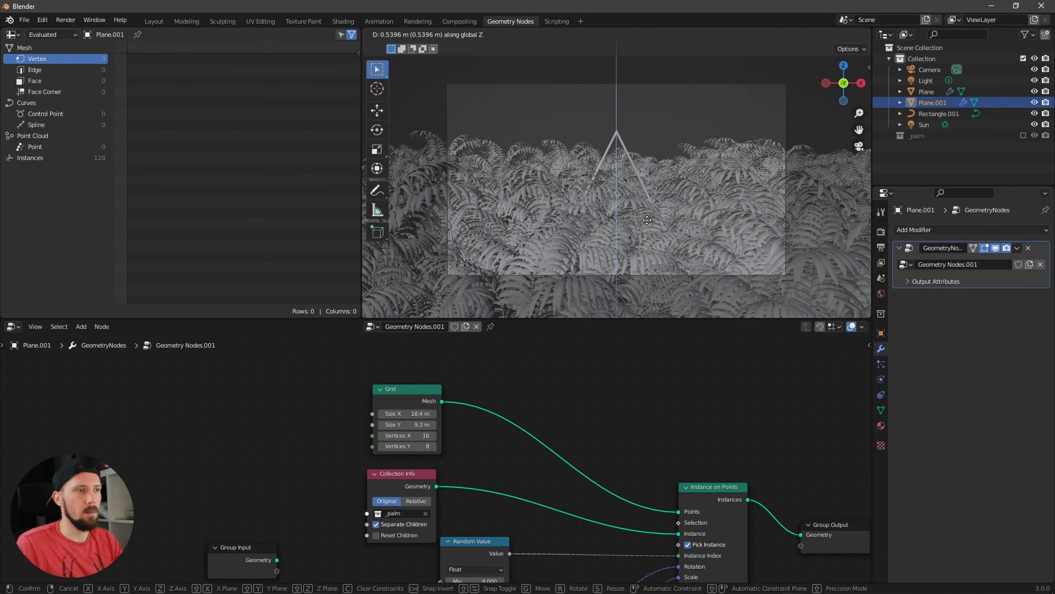
left_click(648, 223)
key("z")
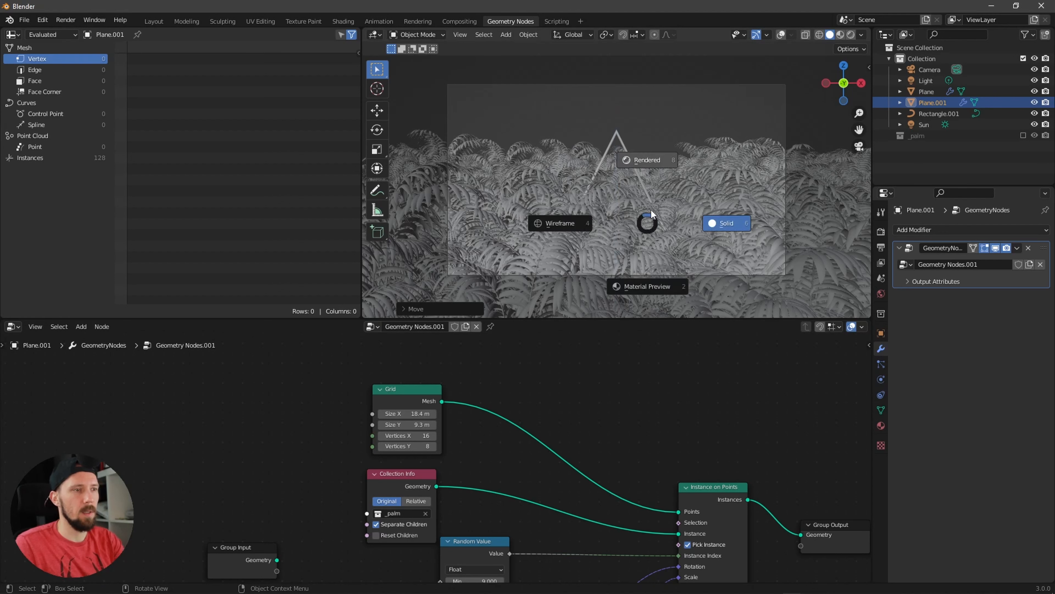
left_click(656, 175)
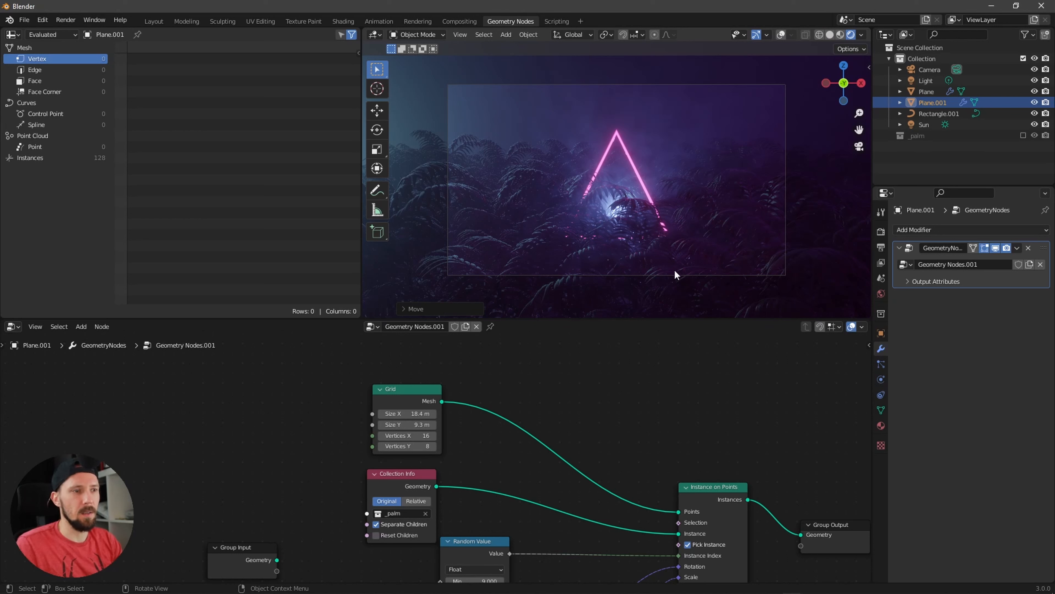
Render the current frame as an image, view the whole result and close the render window.
left_click(66, 20)
left_click(83, 28)
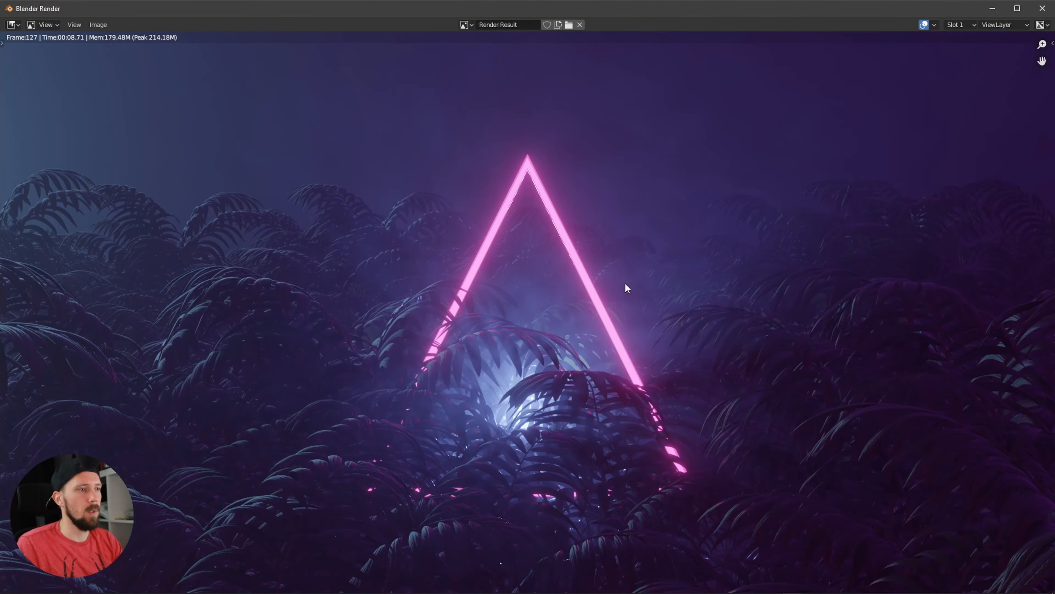
middle_click_drag(534, 322, 498, 337, "ctrl")
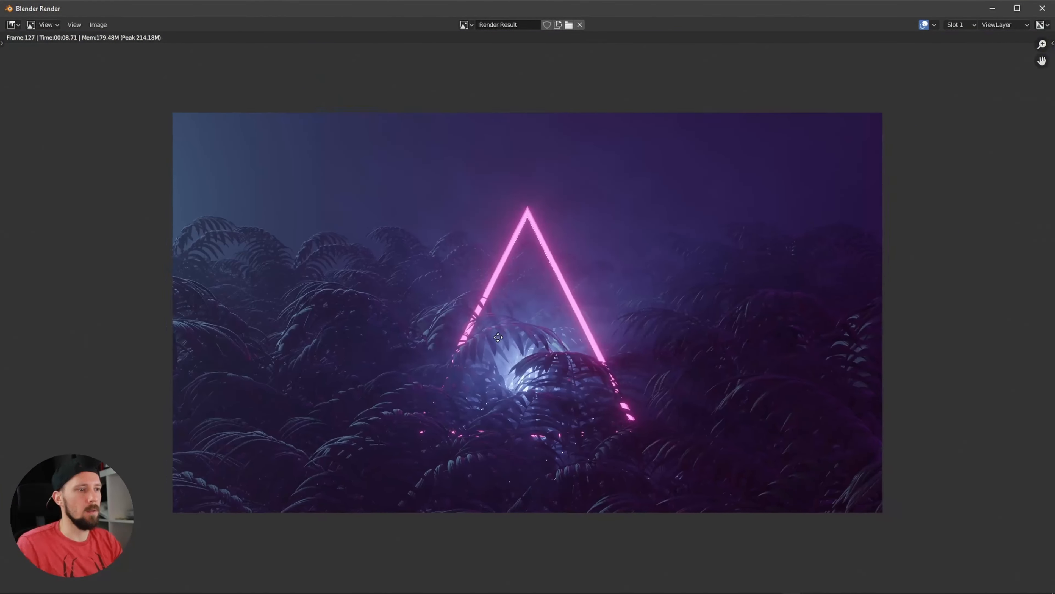
key("Escape")
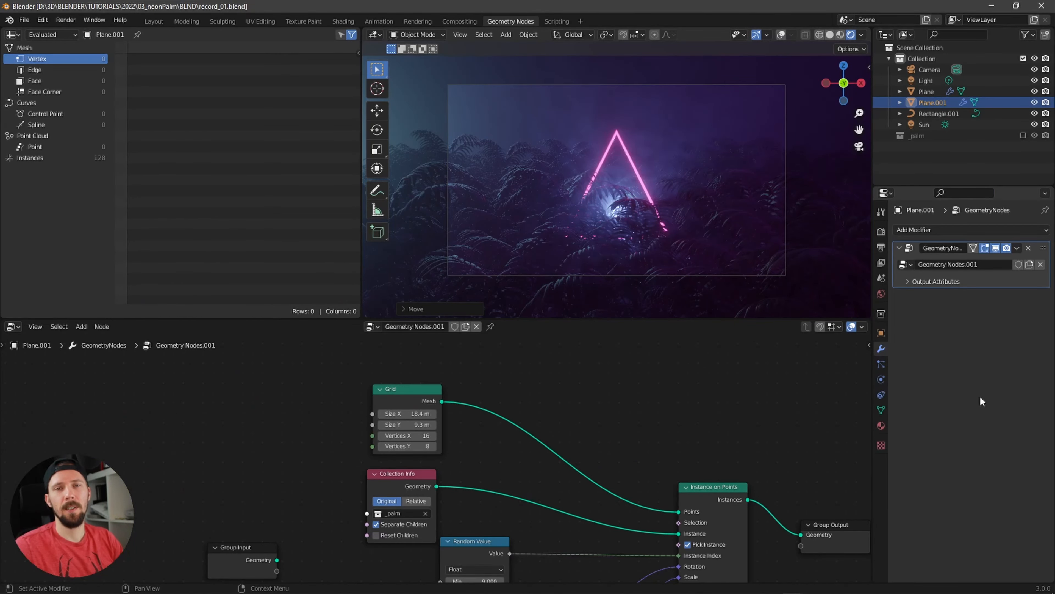